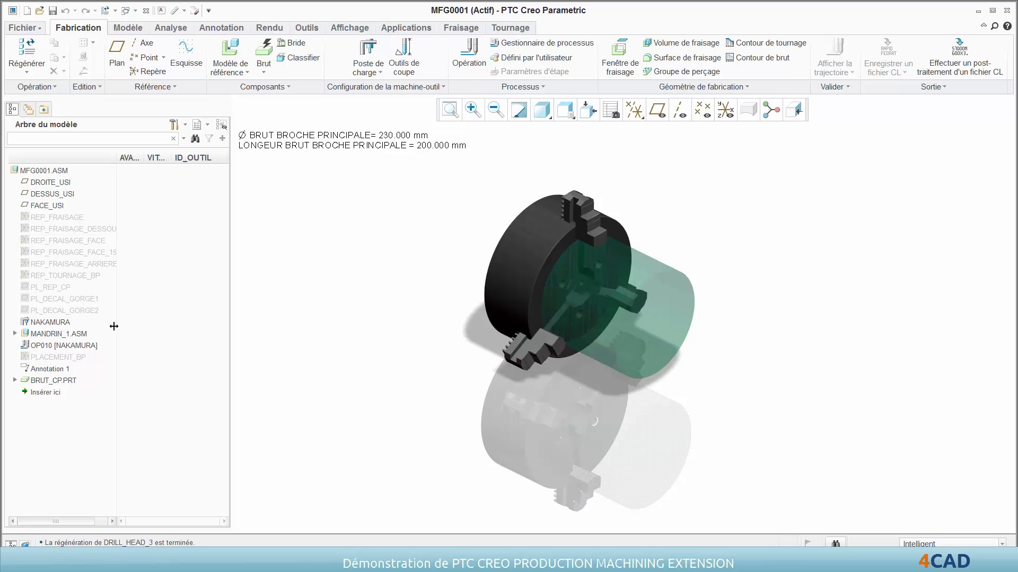
Edit the definition of the NAKAMURA turning centre and open the tool configuration for head 1.
right_click(47, 322)
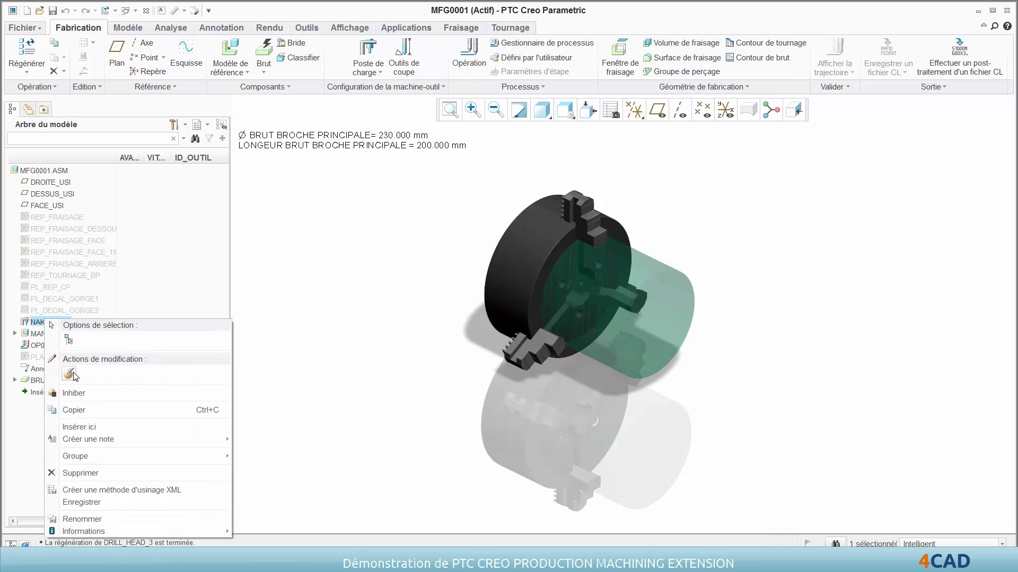
left_click(69, 374)
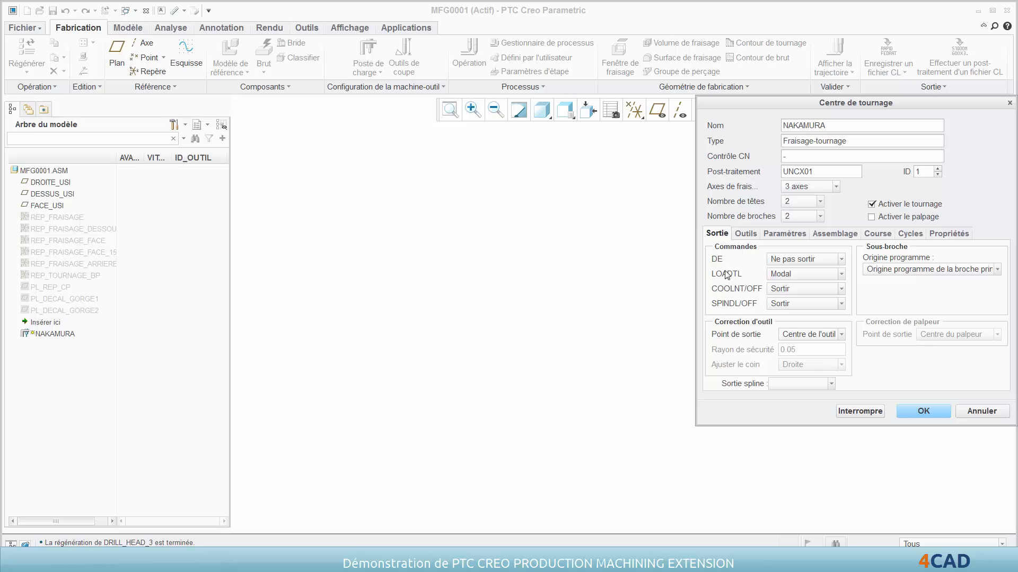
left_click(748, 234)
left_click(752, 257)
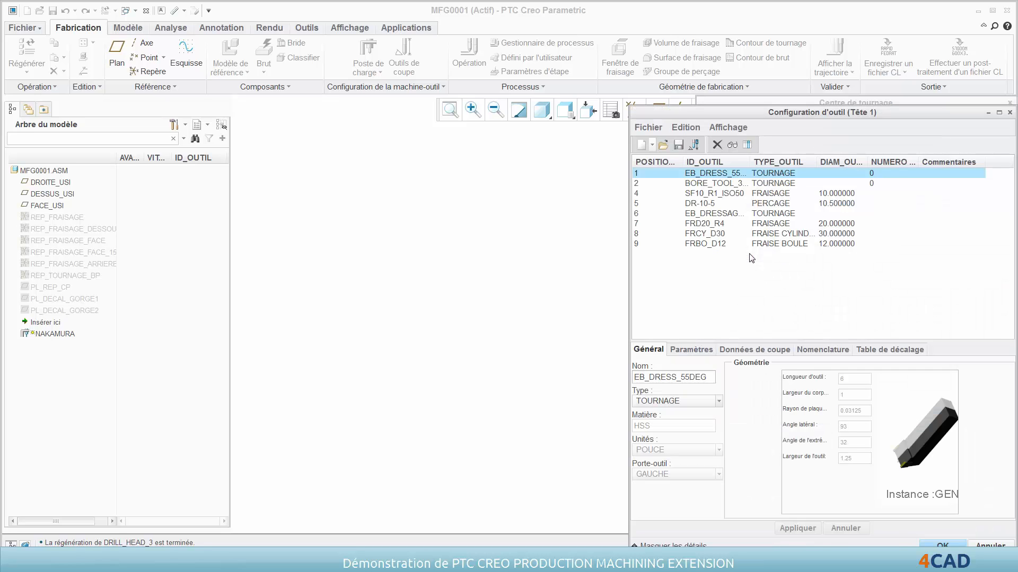
In the cutting data of tool EB_DRESS_55DEG, choose stock material XC55 and application Finition, and accept the configuration.
left_click(749, 355)
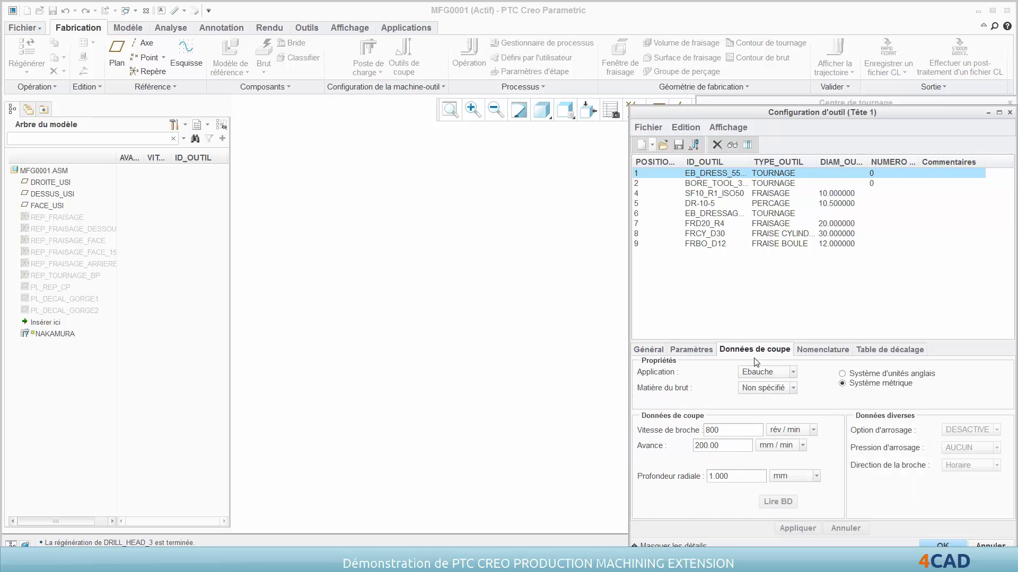
left_click(793, 388)
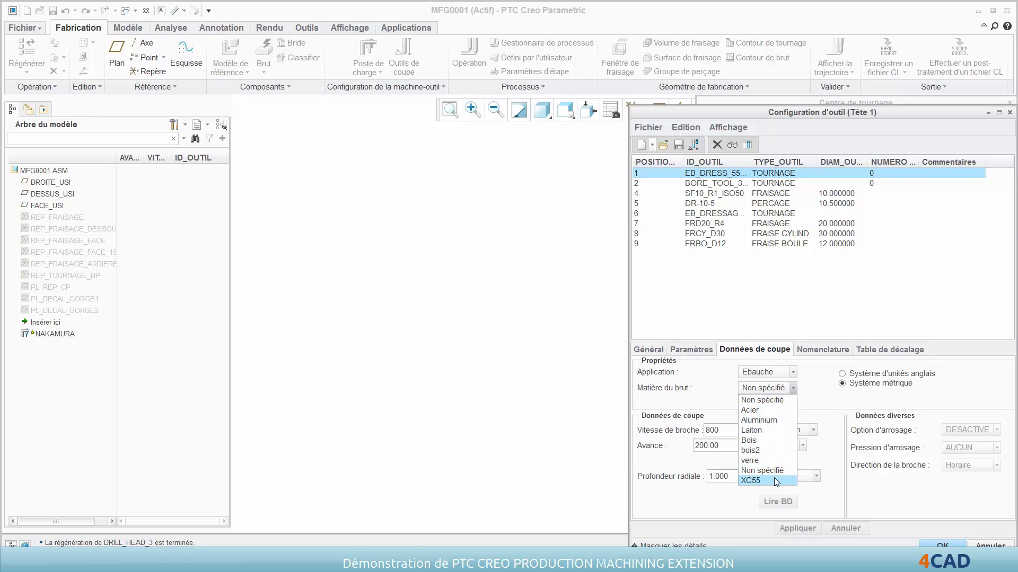
left_click(774, 480)
left_click(793, 372)
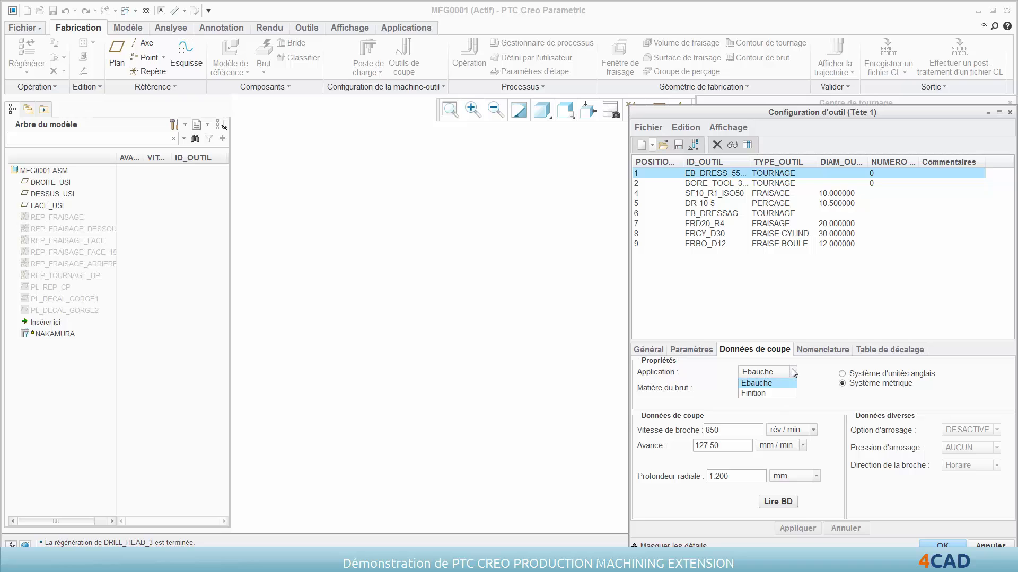
left_click(786, 393)
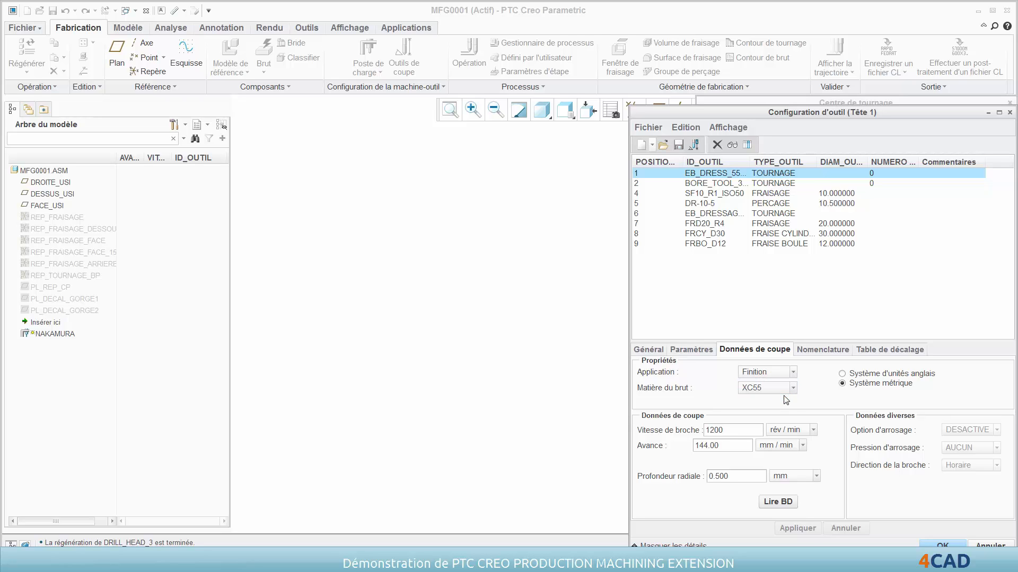
left_click(942, 545)
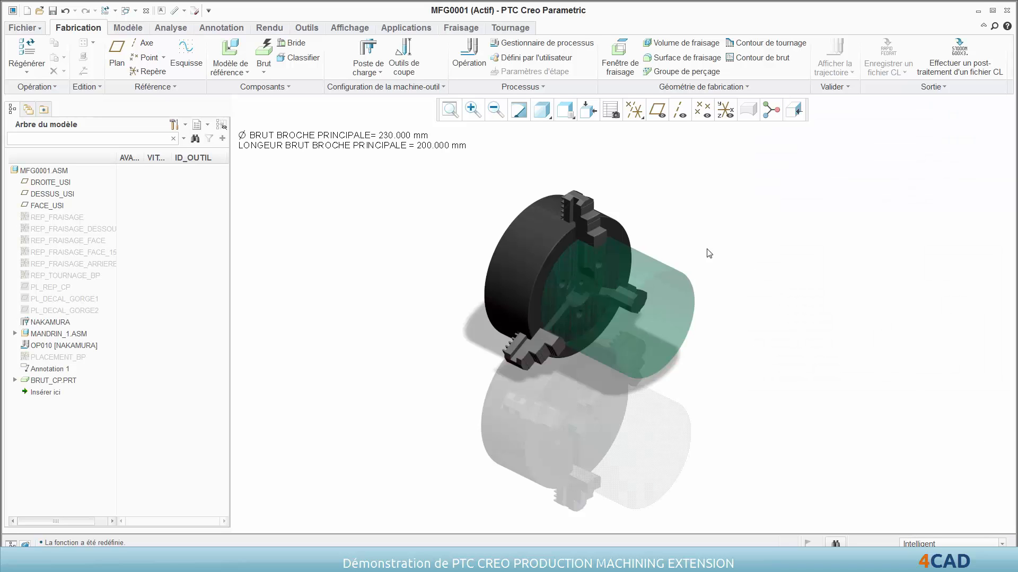
Insert o-for-1044.prt as the reference model in the manufacturing assembly.
left_click(214, 48)
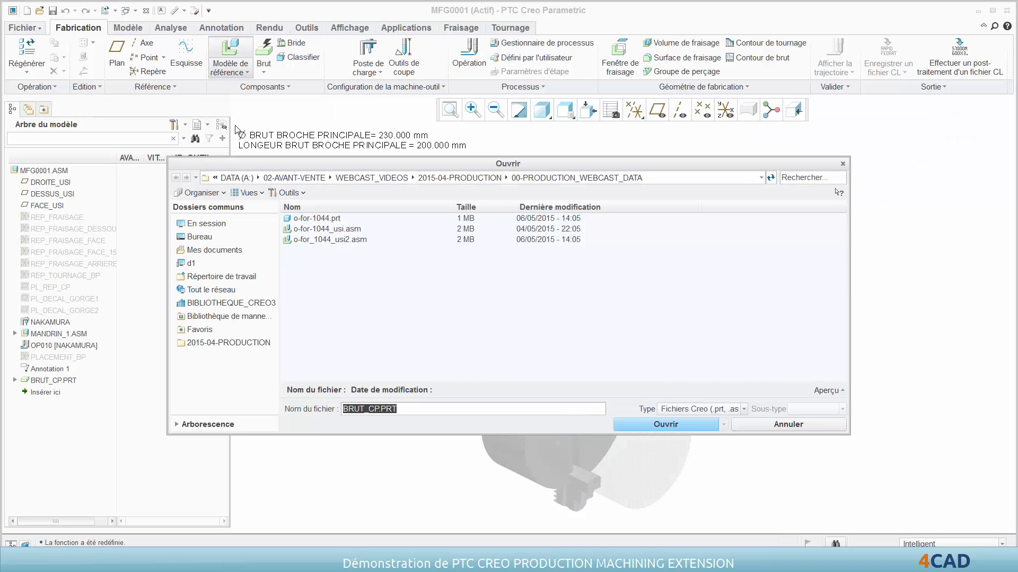
left_click(319, 220)
left_click(645, 422)
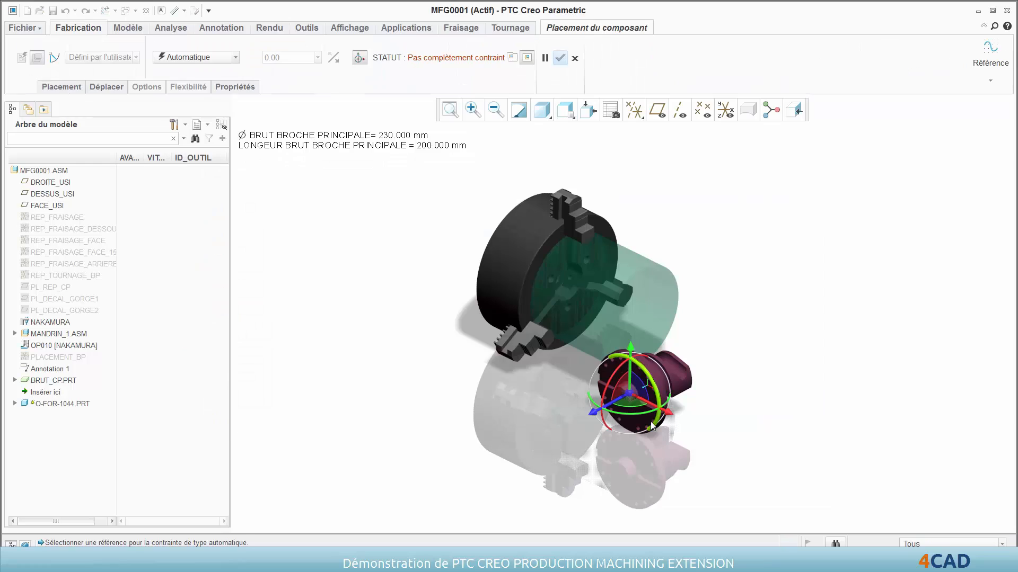
Constrain the reference part coaxially with the cylindrical stock and make its flange face coincident with the chuck jaw face.
left_click_drag(640, 414, 619, 380)
scroll(618, 379, "down", 3)
left_click(619, 376)
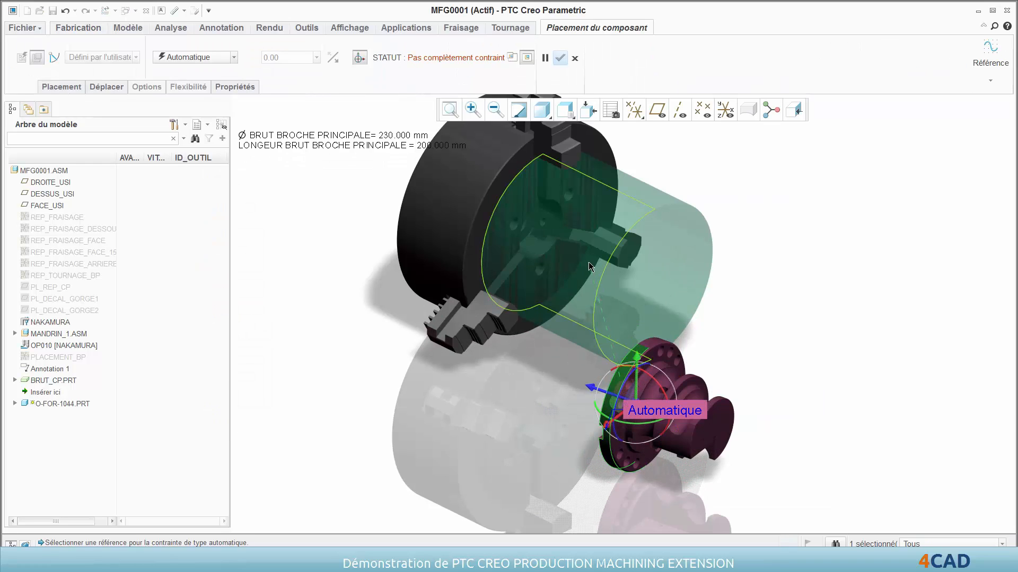
left_click(588, 262)
left_click(746, 269)
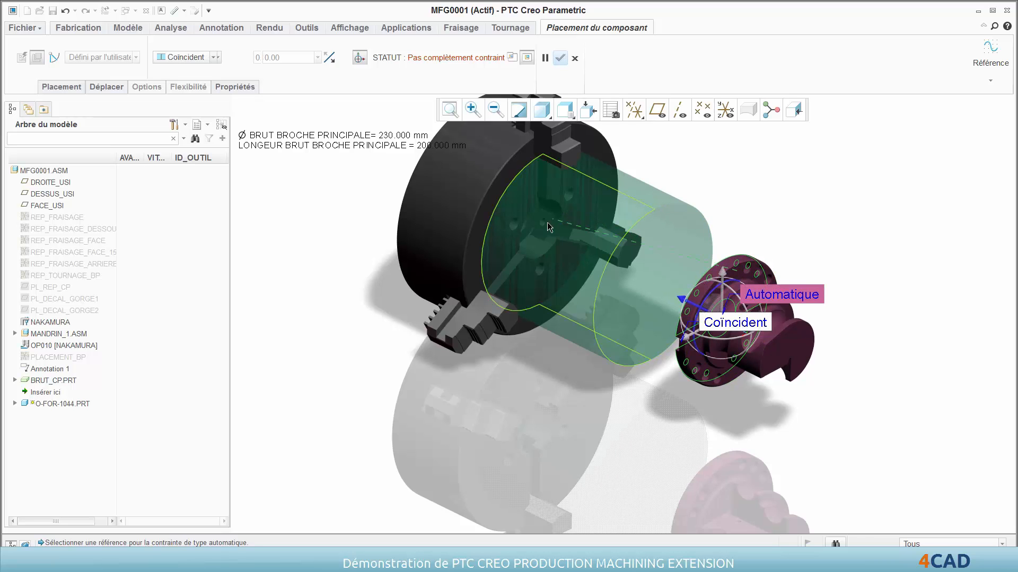
left_click(507, 316)
Change the flange-to-jaw constraint to Distance with an offset of 20 and accept the component placement.
middle_click_drag(756, 324, 830, 330)
left_click(727, 323)
left_click(737, 321)
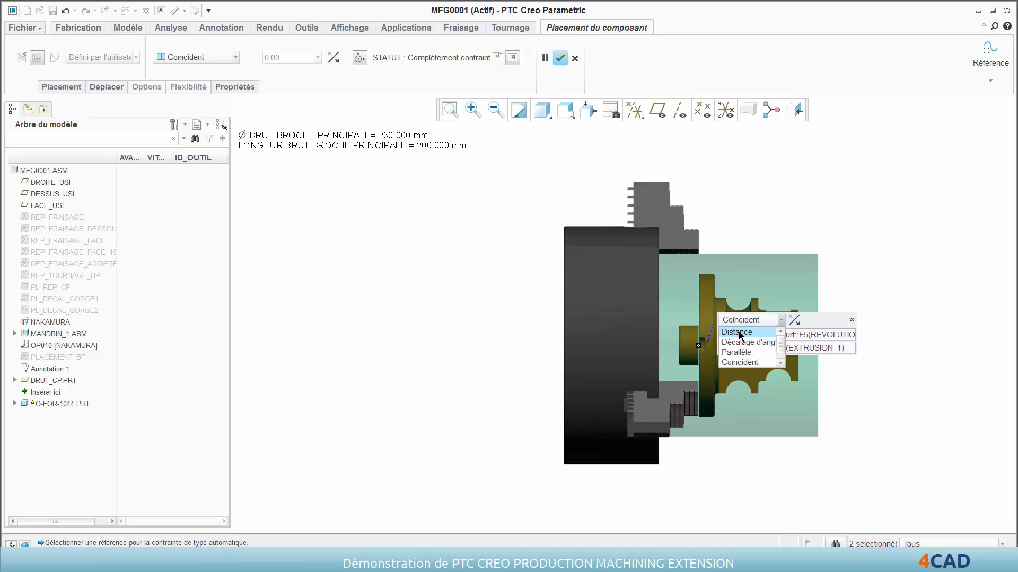
left_click(742, 342)
left_click_drag(698, 346, 722, 346)
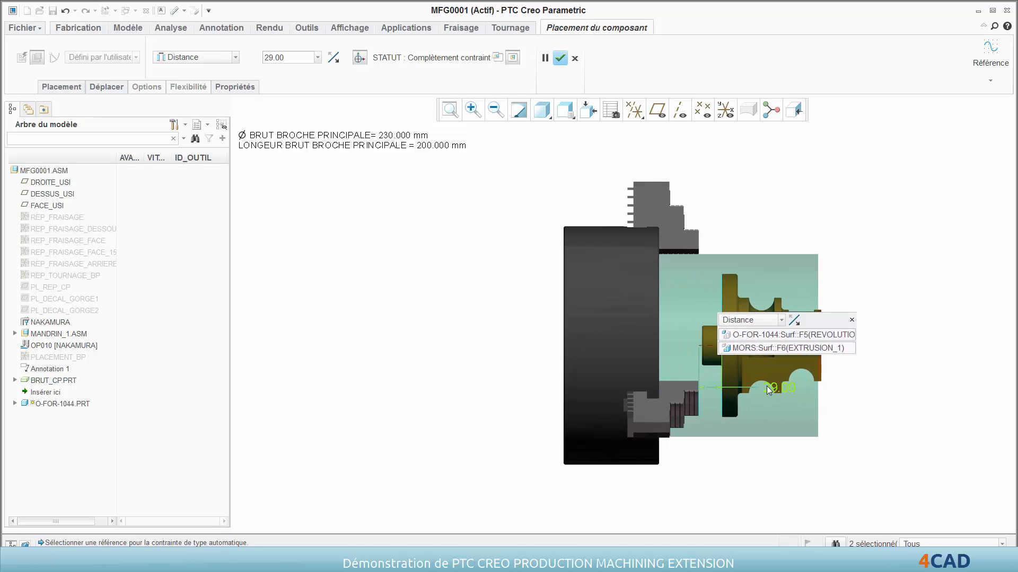
double_click(774, 387)
type("20")
key("Return")
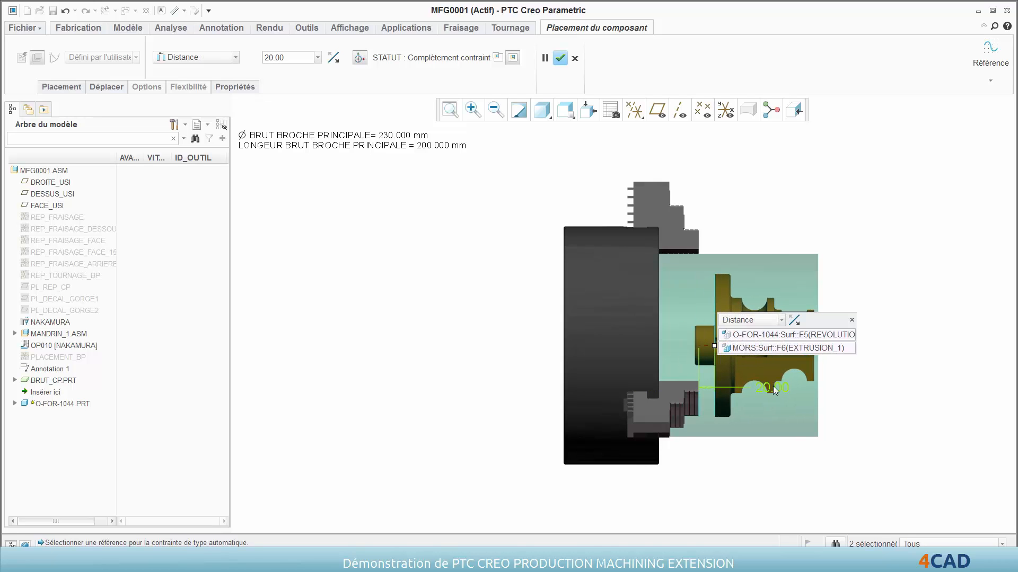
middle_click(777, 272)
left_click(600, 303)
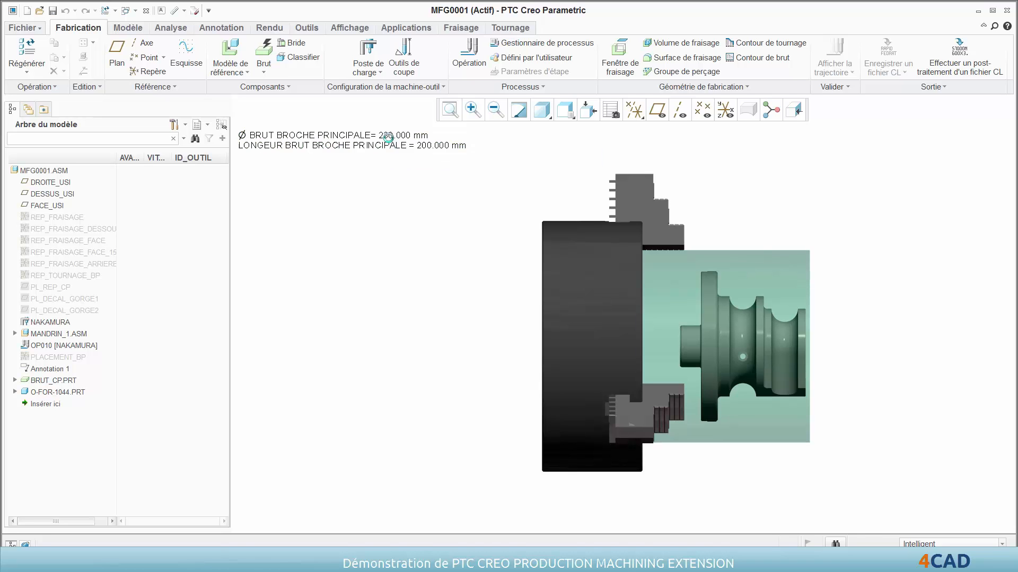
Set the main spindle stock diameter in the annotation to 200 mm and restore the default view.
double_click(411, 146)
type("200")
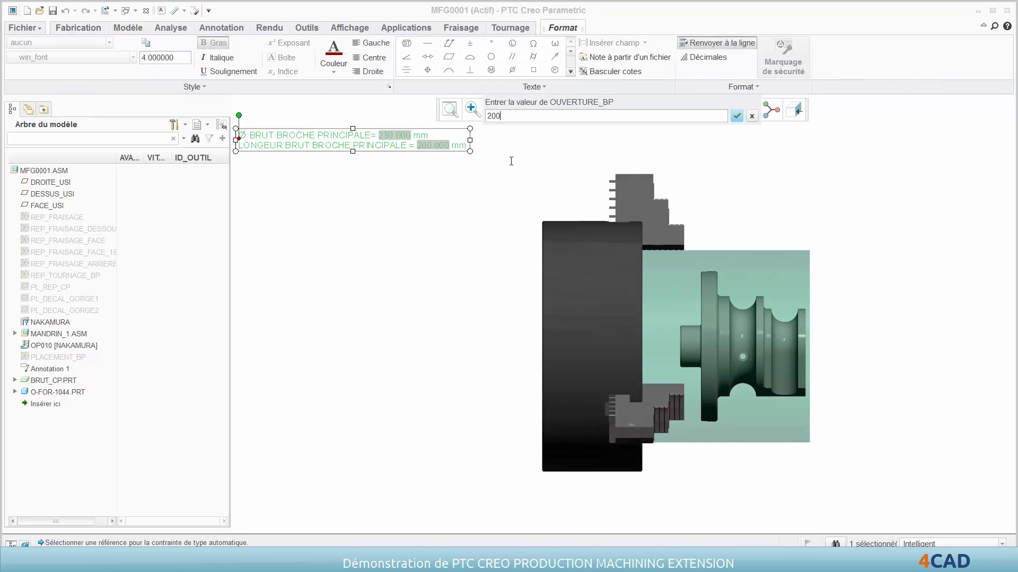
key("Return")
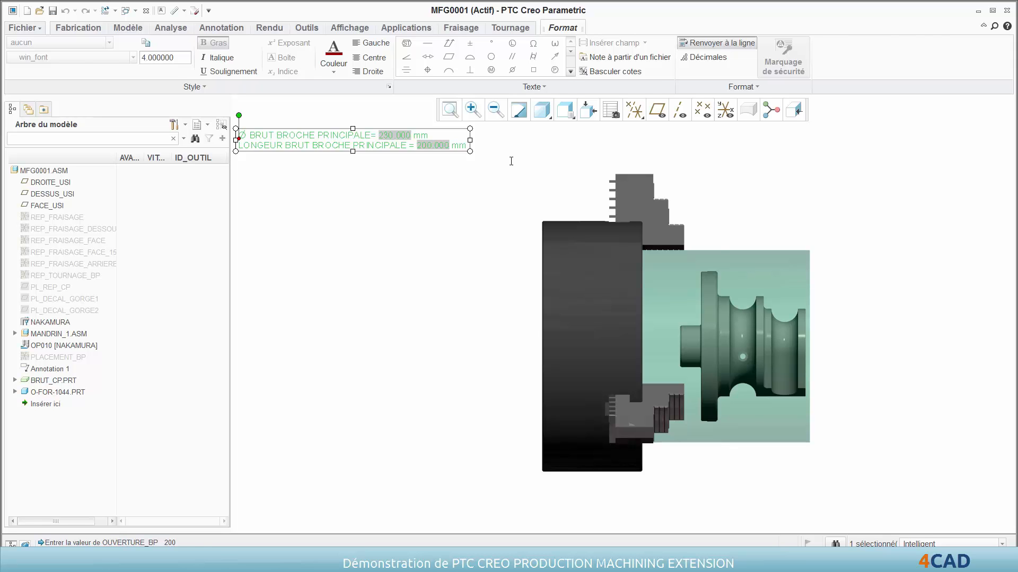
left_click(511, 161)
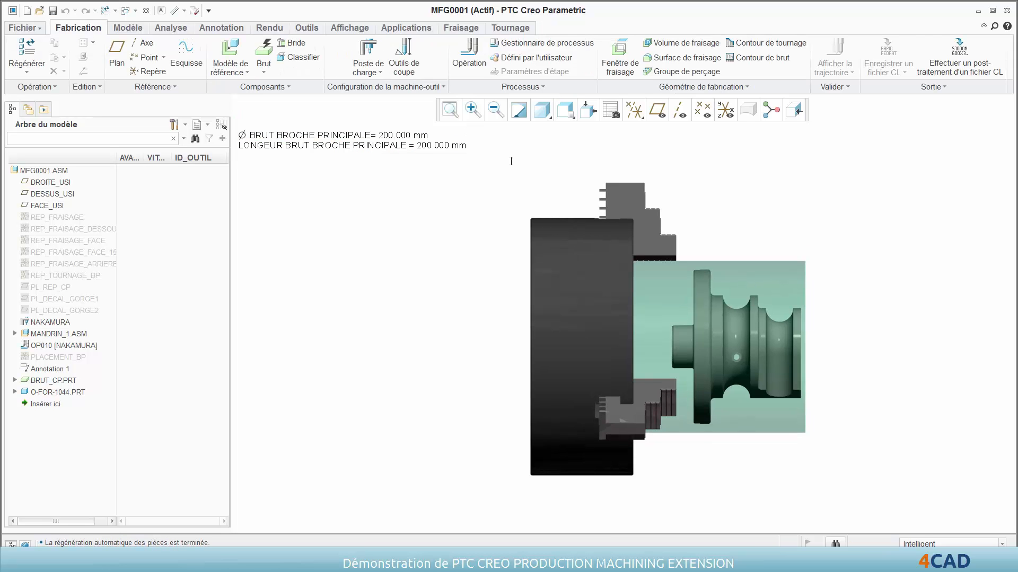
key("ctrl+d")
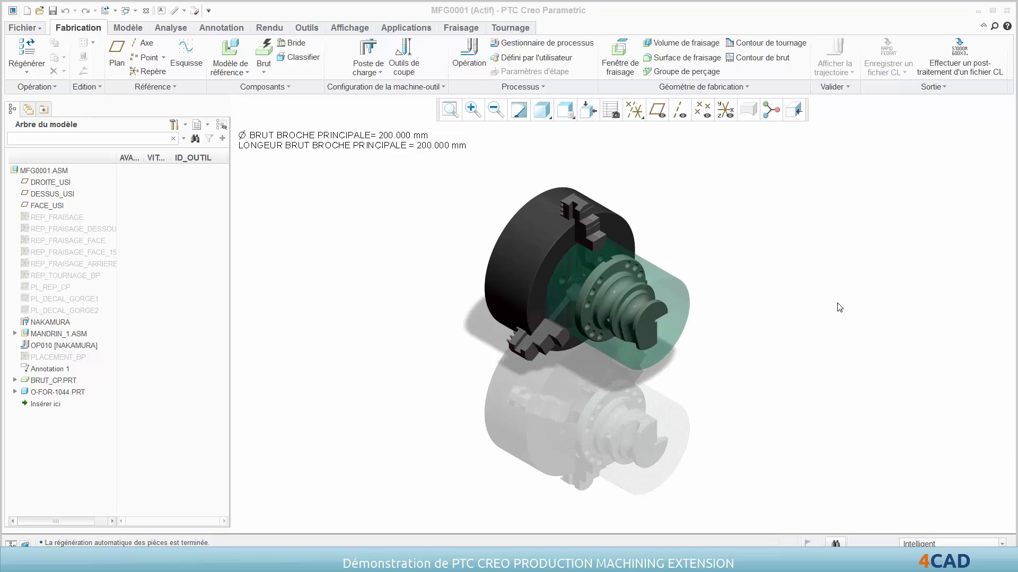
Create a rough turning sequence with tool 01 : EB_DRESS_55DEG, copying the tool's cutting data into the sequence parameters.
left_click(521, 28)
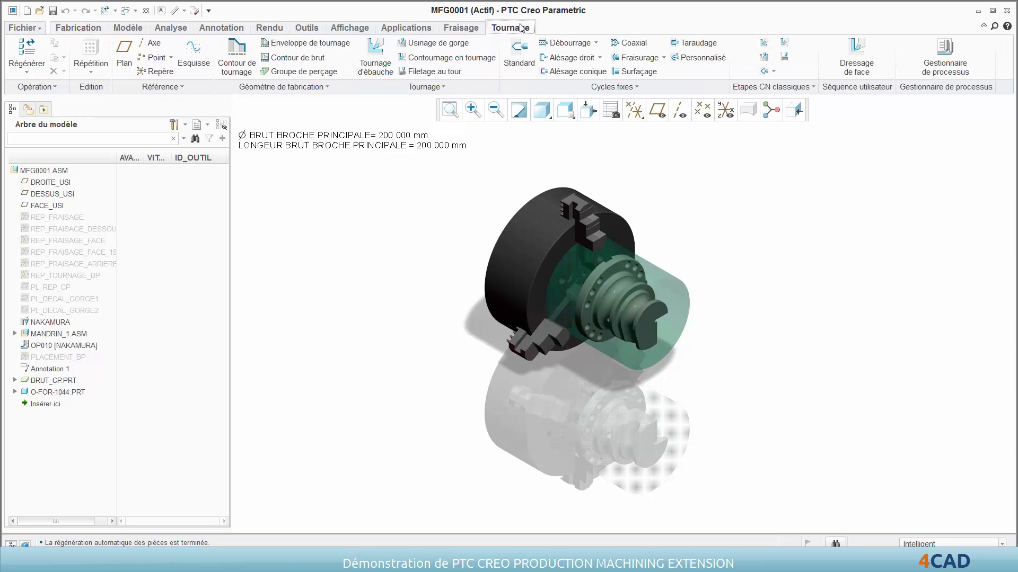
left_click(379, 63)
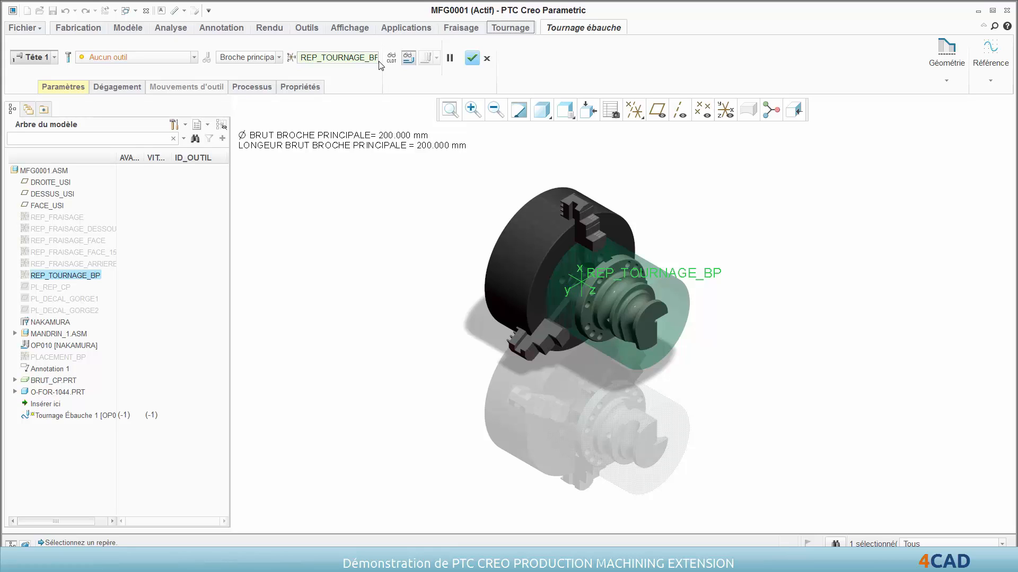
left_click(193, 57)
left_click(181, 69)
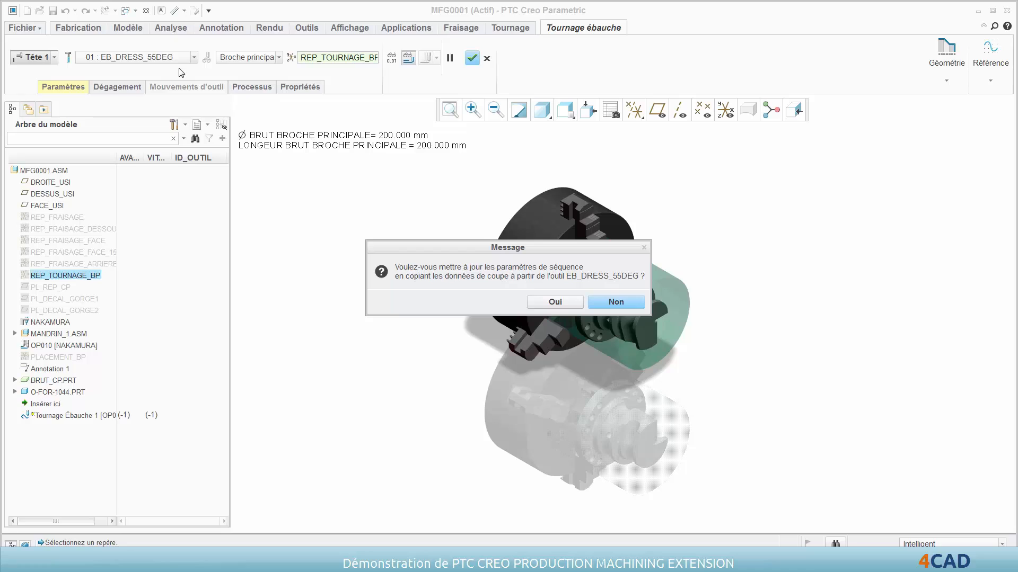
left_click(567, 305)
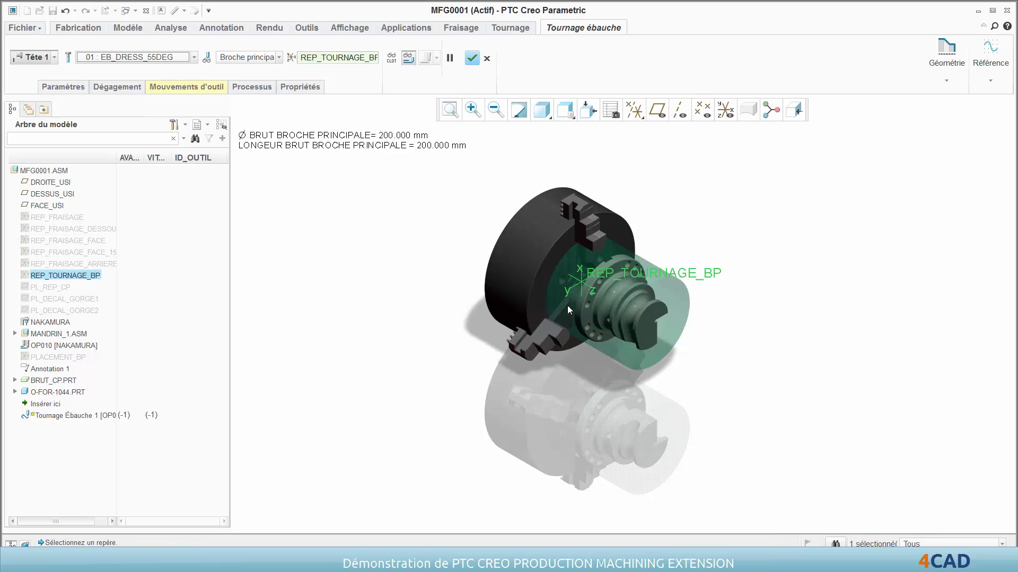
Add a rough turning cut with a new turning contour running from the part's front outer edge to the flange's rear outer corner.
left_click(187, 86)
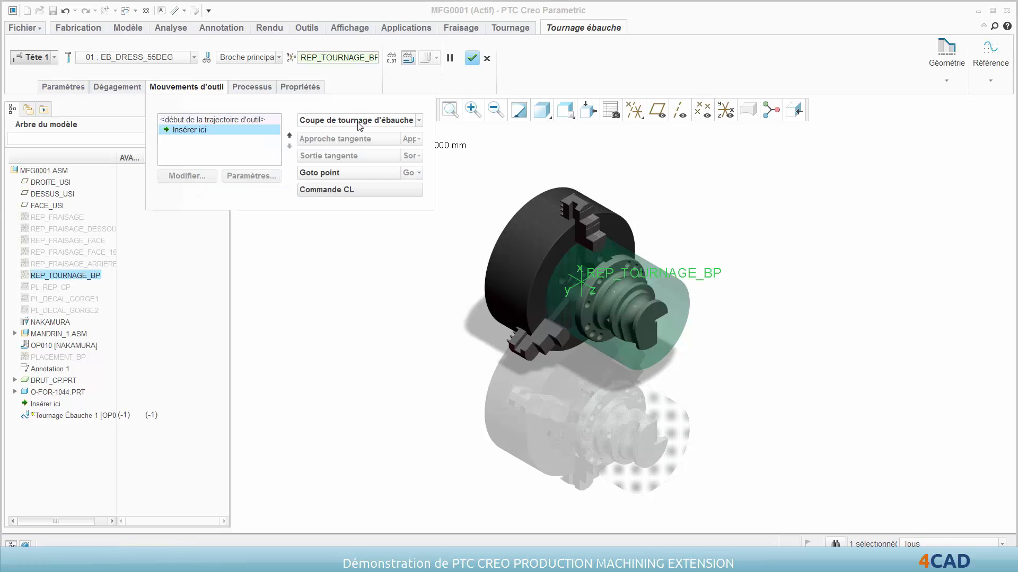
left_click(339, 115)
left_click(958, 67)
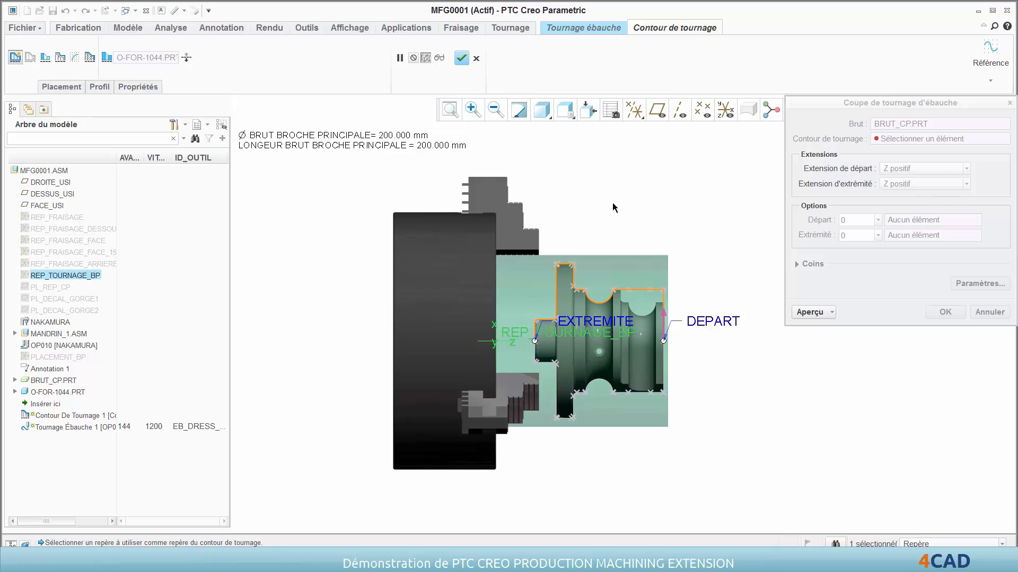
left_click_drag(536, 341, 556, 264)
left_click_drag(663, 342, 663, 289)
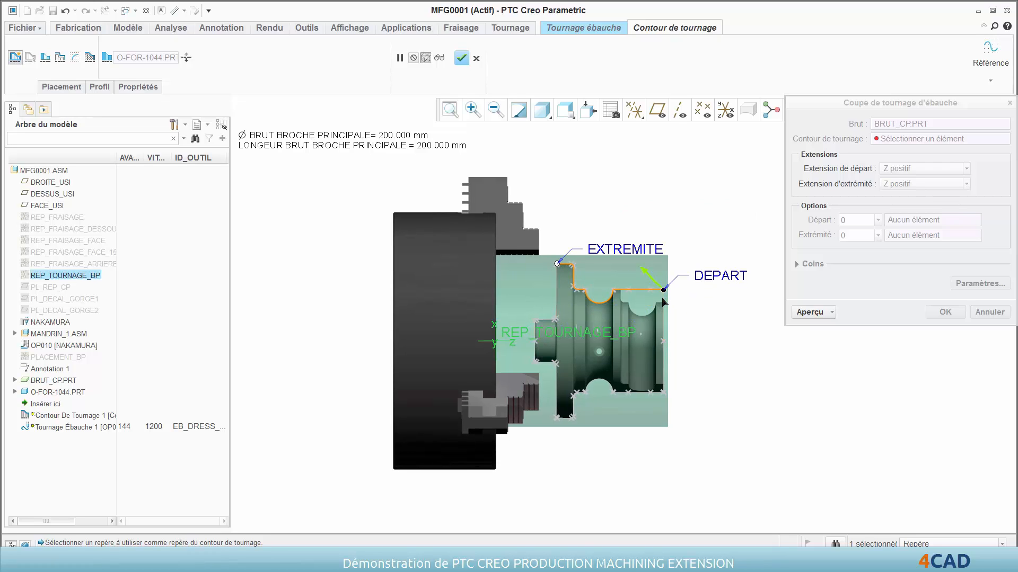
Bridge the semicircular groove in the turning contour with a straight line between its two edges and accept the contour.
left_click(471, 109)
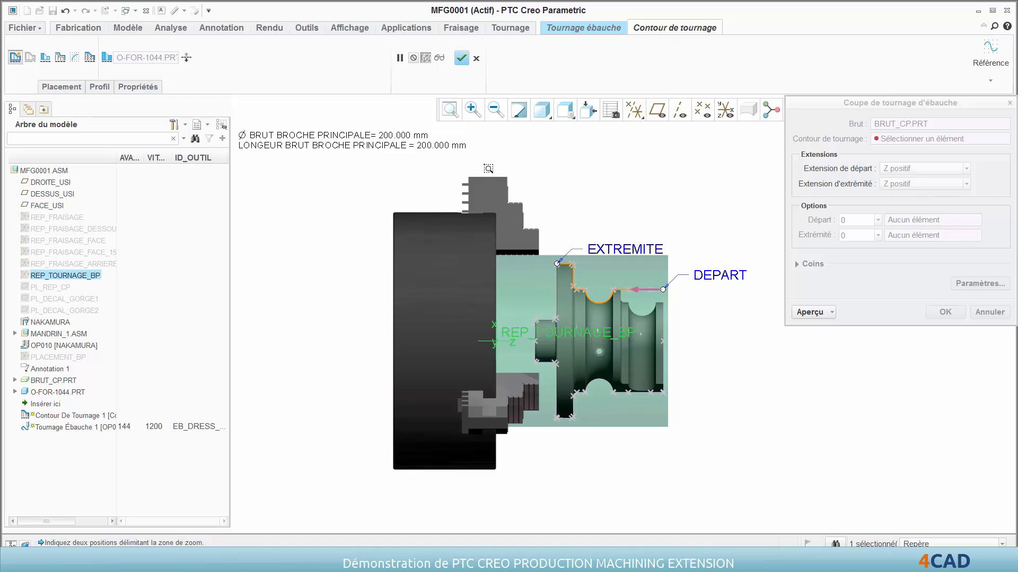
left_click(576, 279)
left_click(620, 306)
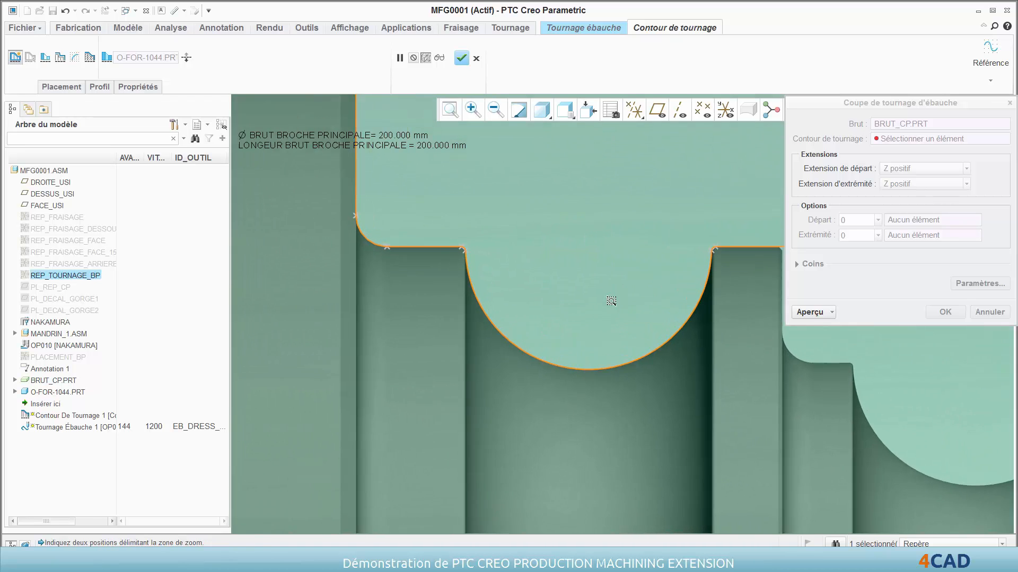
right_click(390, 248)
left_click(420, 286)
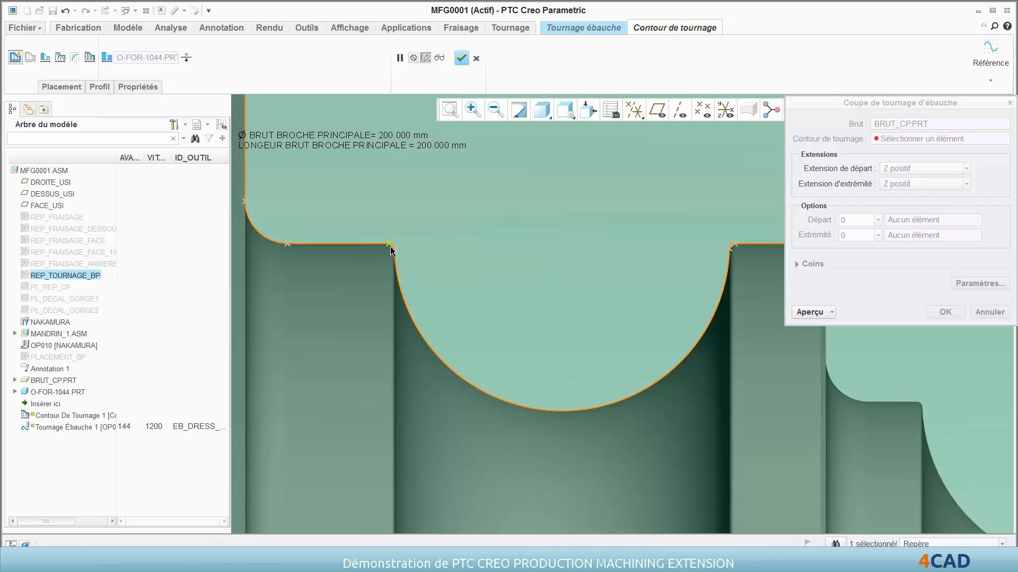
right_click(393, 249)
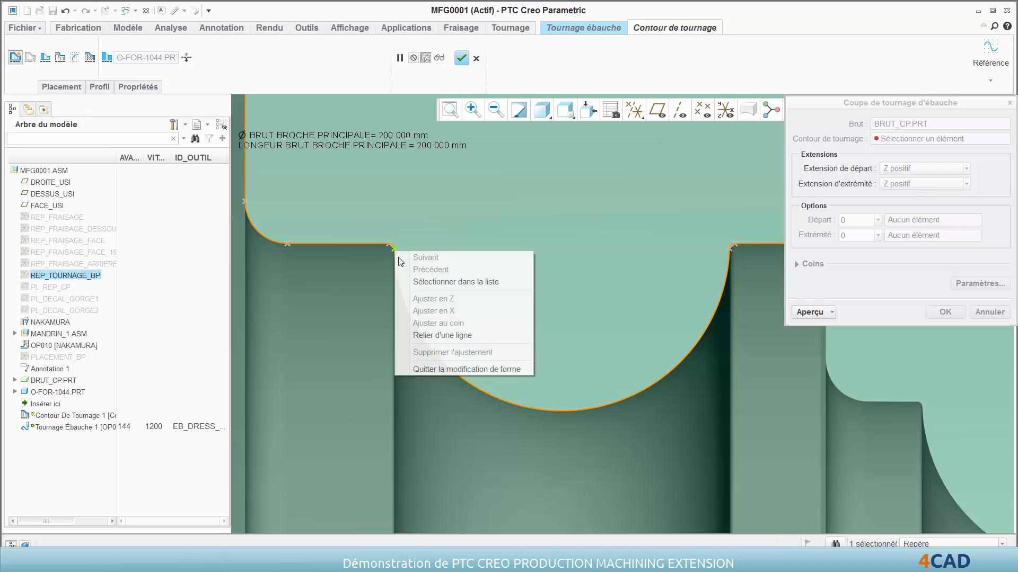
left_click(437, 336)
left_click_drag(397, 252, 738, 246)
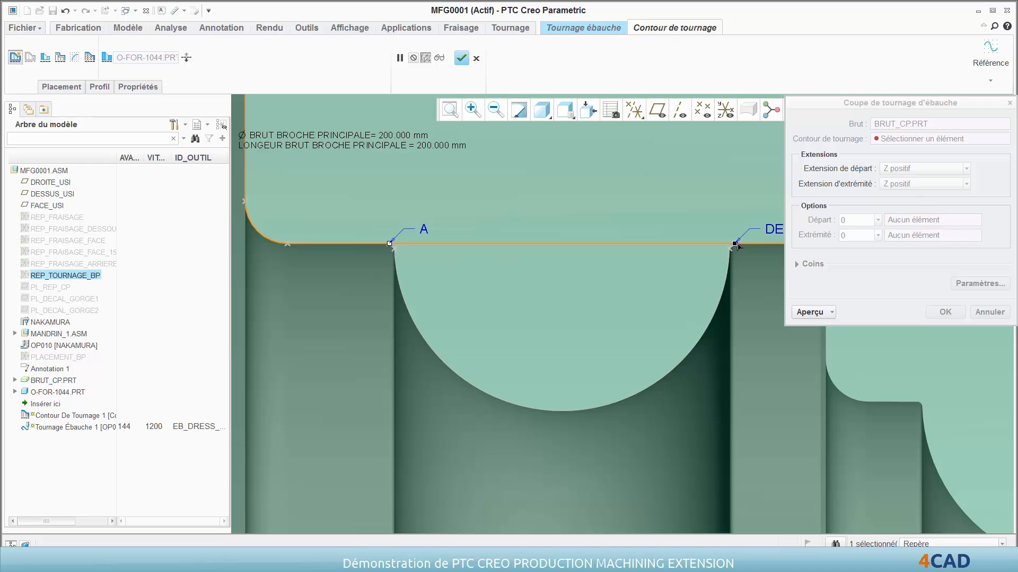
left_click(461, 59)
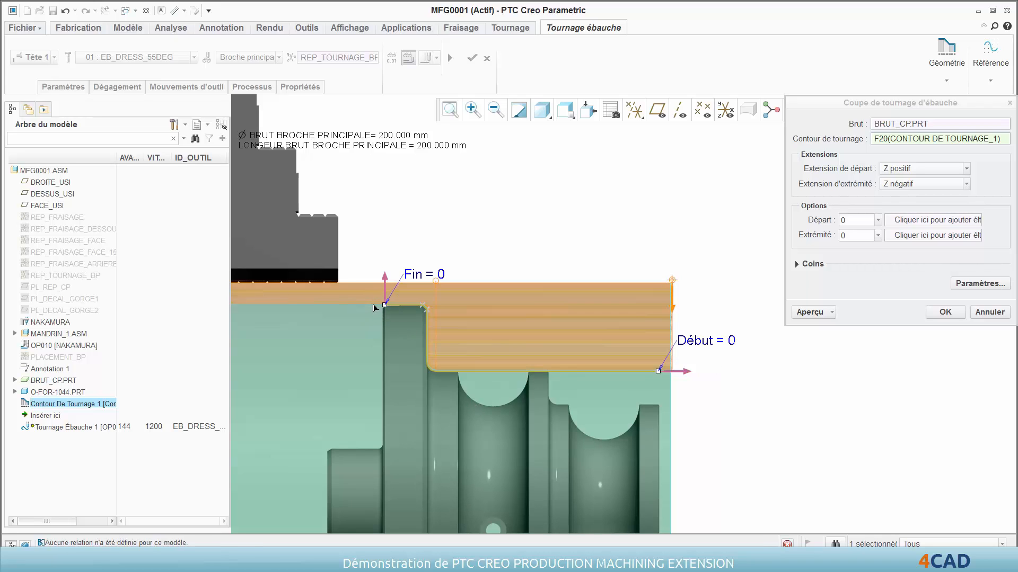
Extend the end of the roughing cut past the flange in negative Z, accept the cut and display its toolpath.
left_click_drag(384, 305, 365, 305)
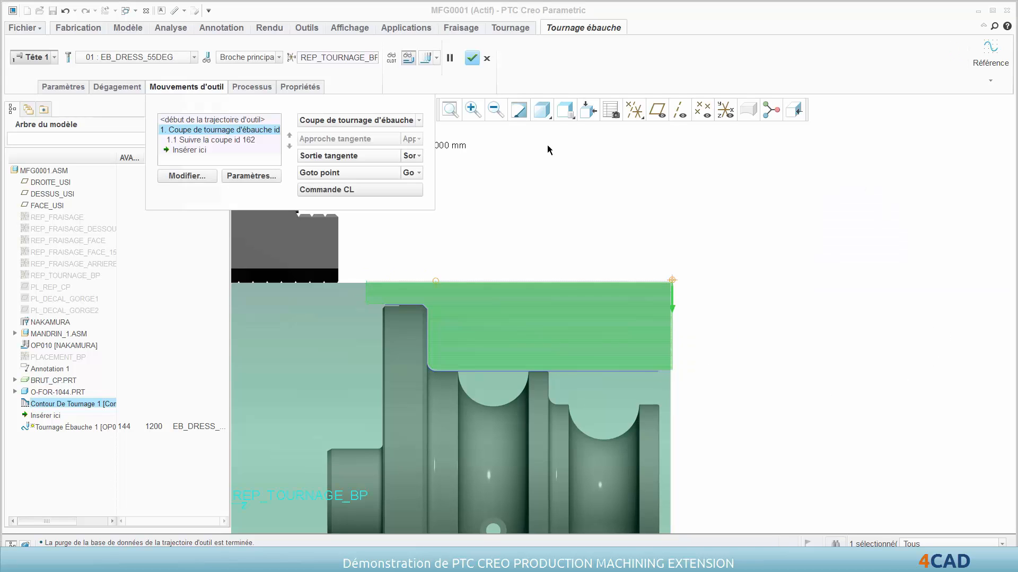
left_click(945, 312)
left_click(426, 63)
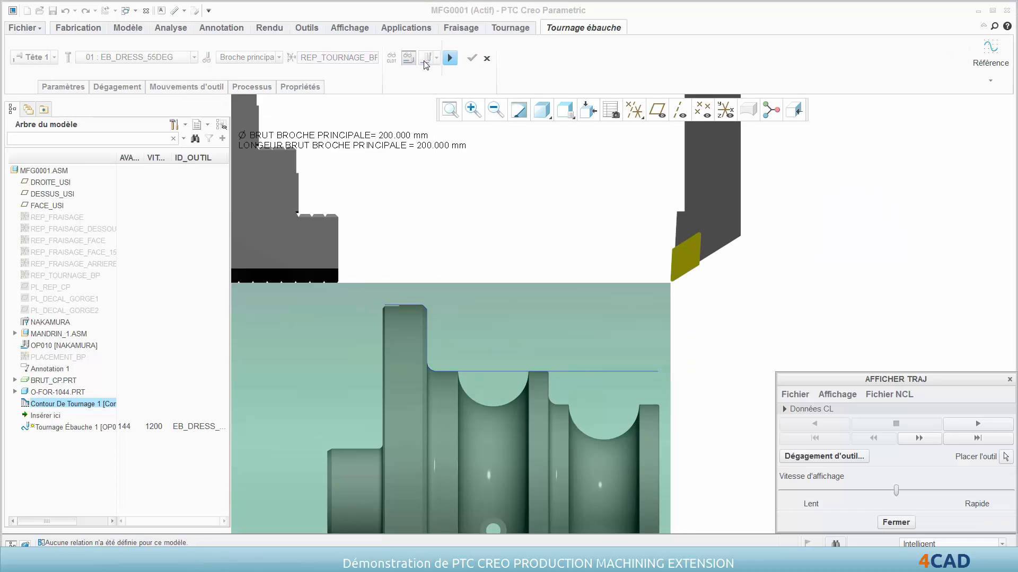
Play the roughing toolpath on the part, stop it partway and close the playback.
left_click(963, 421)
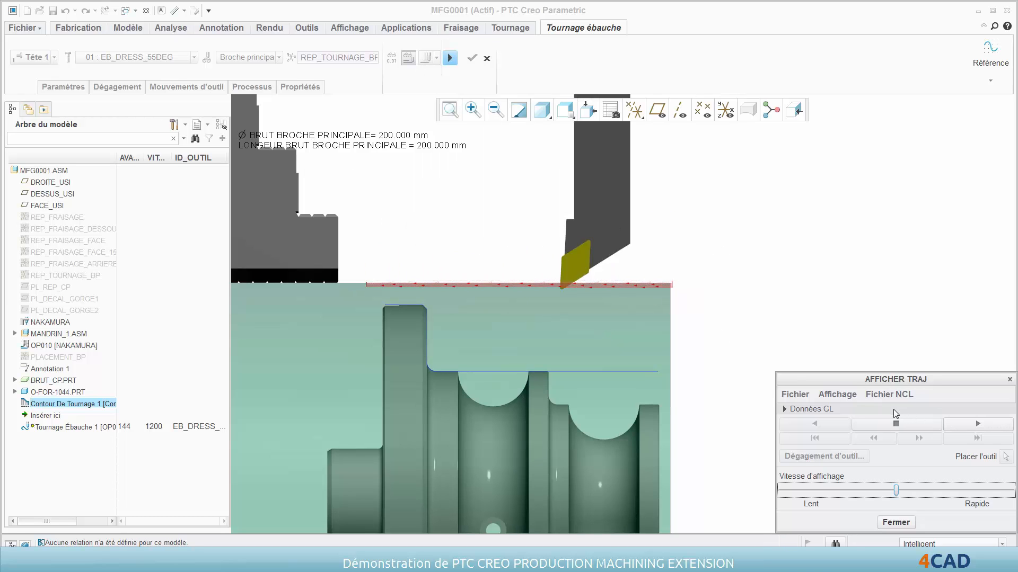
left_click(896, 423)
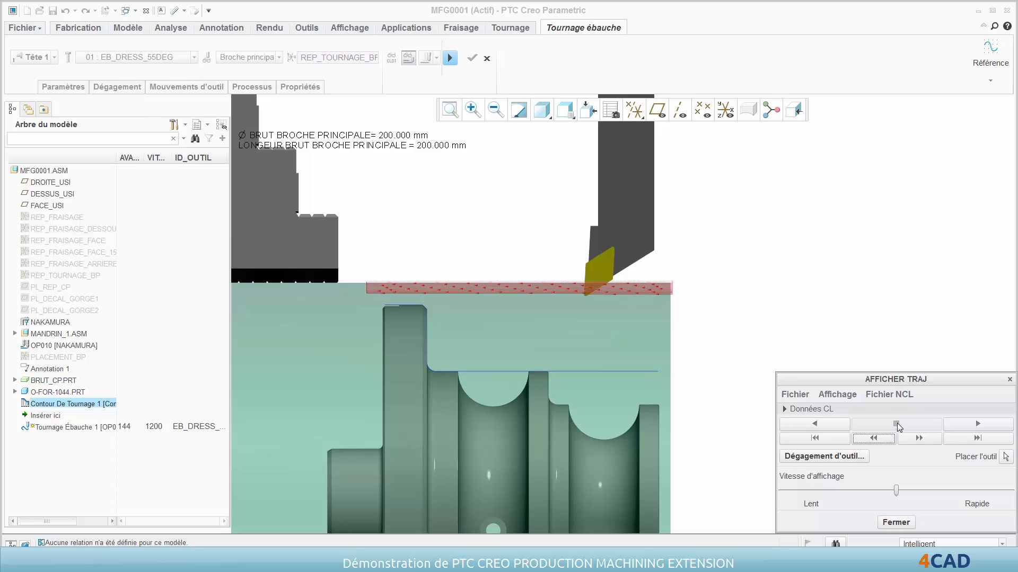
left_click(895, 522)
Set the rough turning sequence's PROFONDEUR_PASSE parameter to 4.
left_click(80, 89)
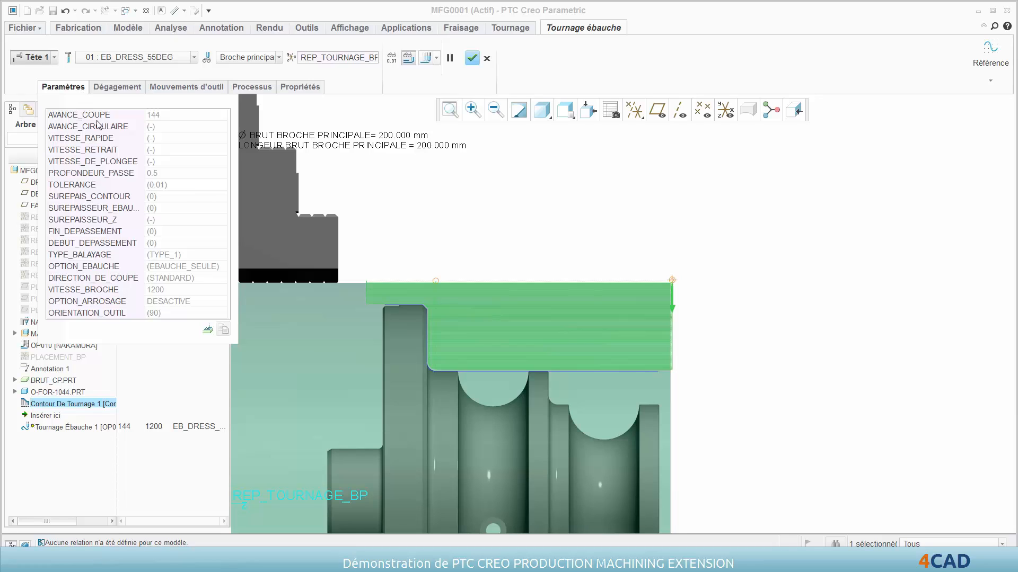
left_click(162, 174)
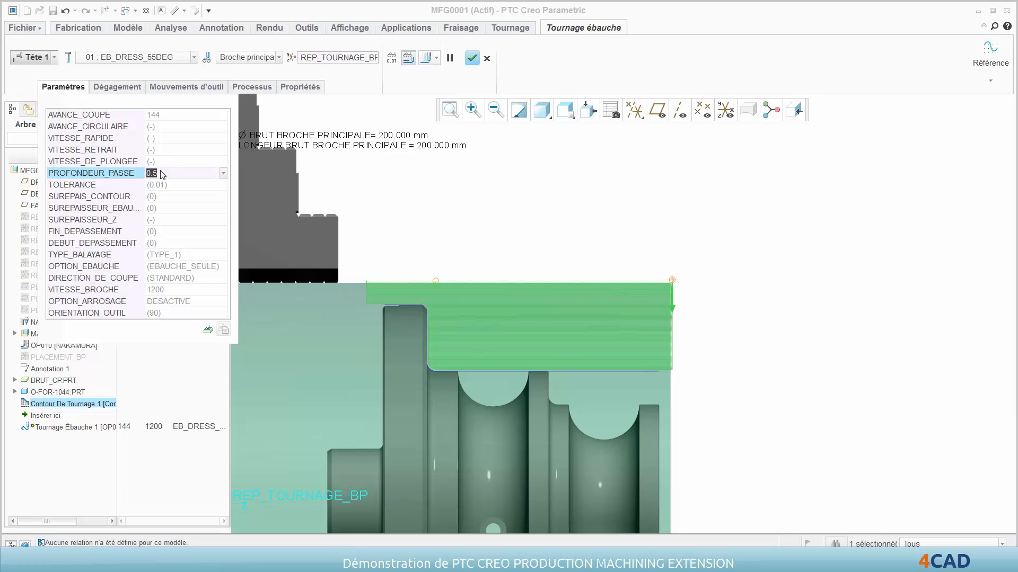
type("4")
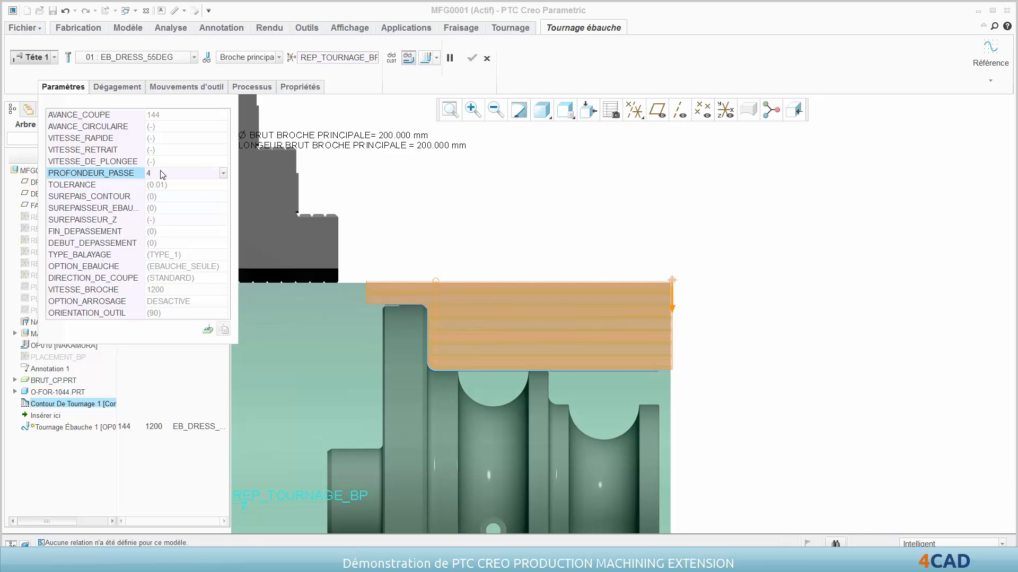
key("Return")
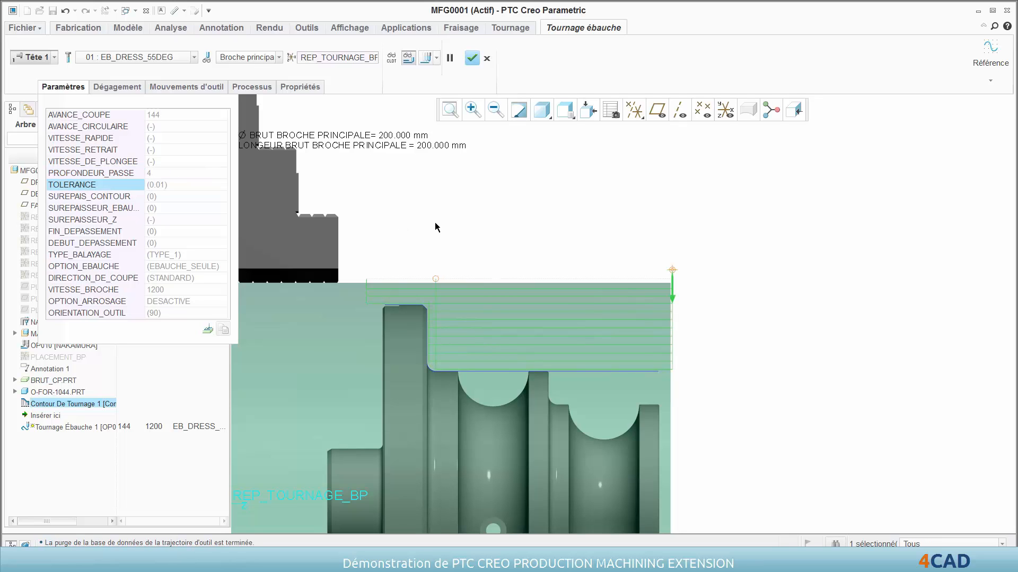
Simulate the roughing sequence's material removal in VERICUT, then exit, ignoring all changes to the project.
left_click(436, 57)
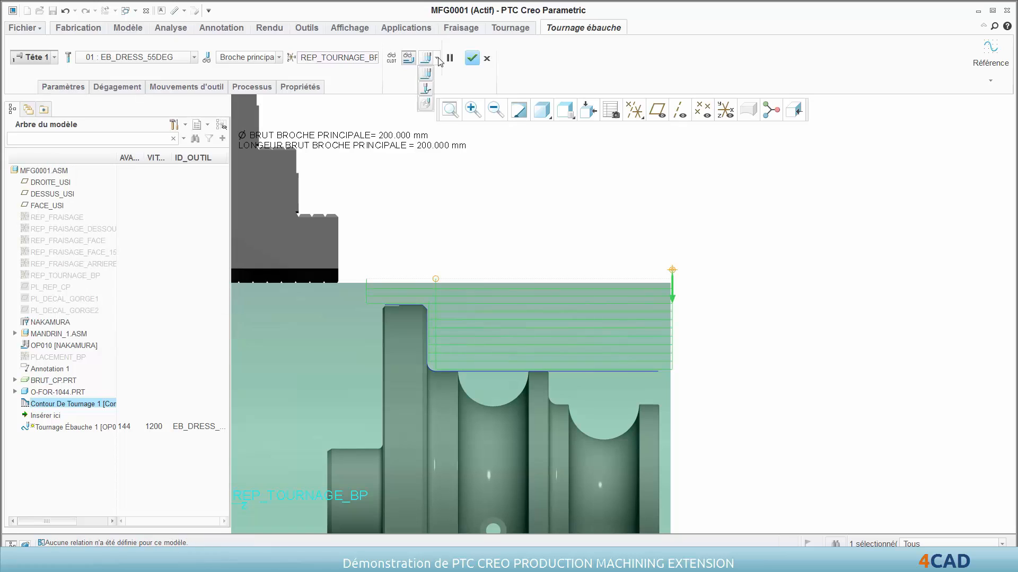
left_click(426, 104)
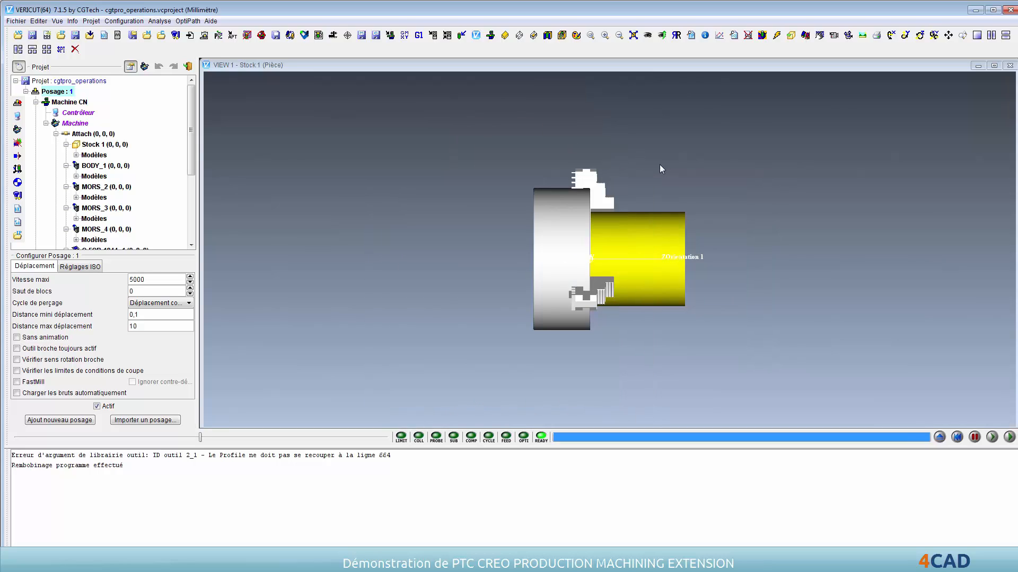
scroll(689, 212, "up", 2)
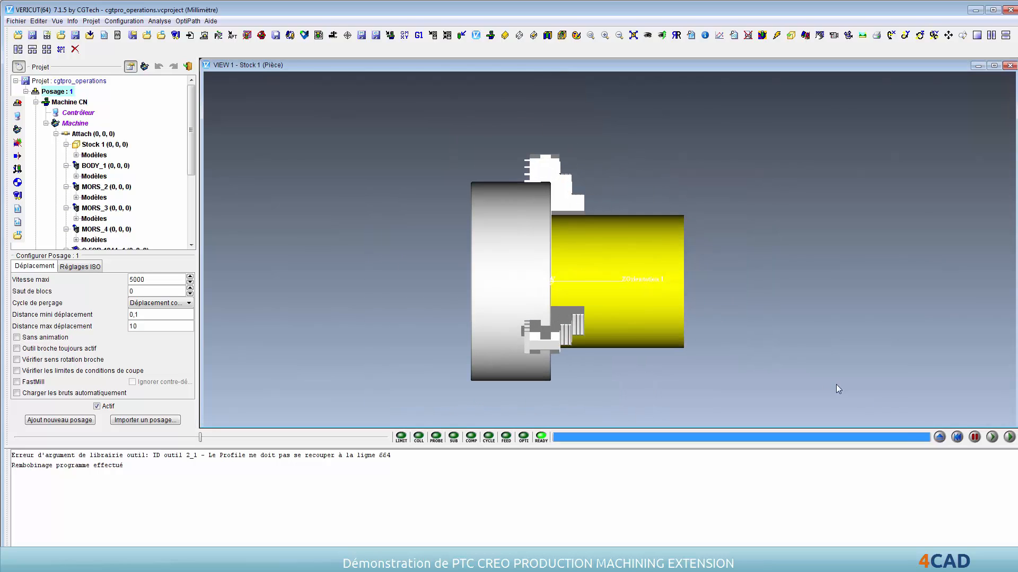
left_click(1008, 437)
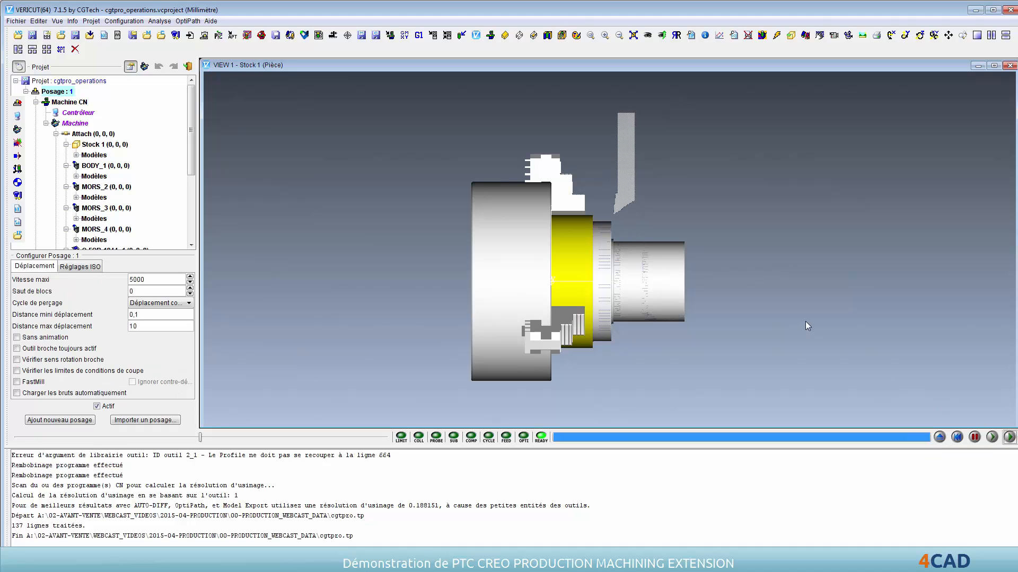
left_click(1010, 13)
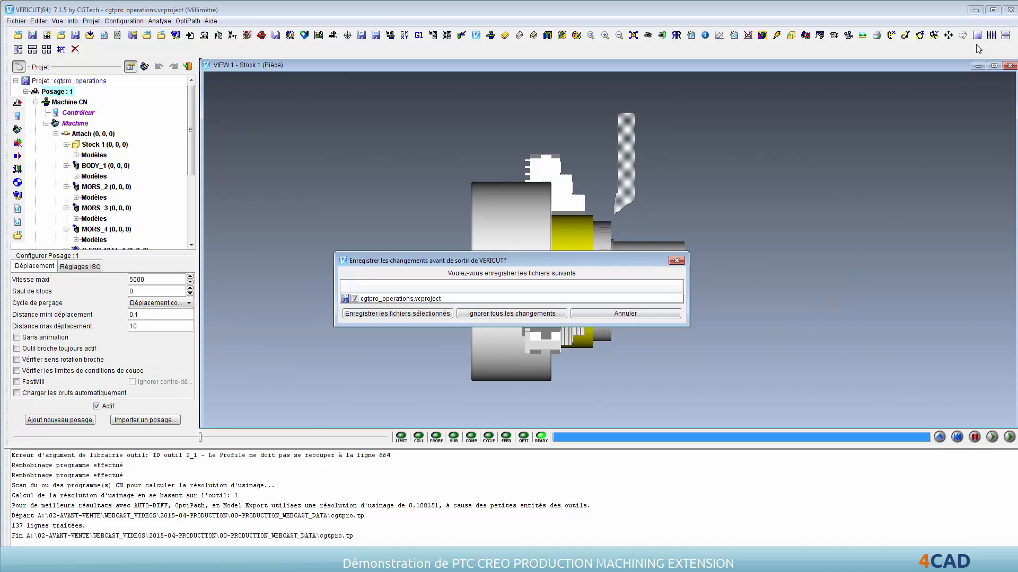
left_click(534, 313)
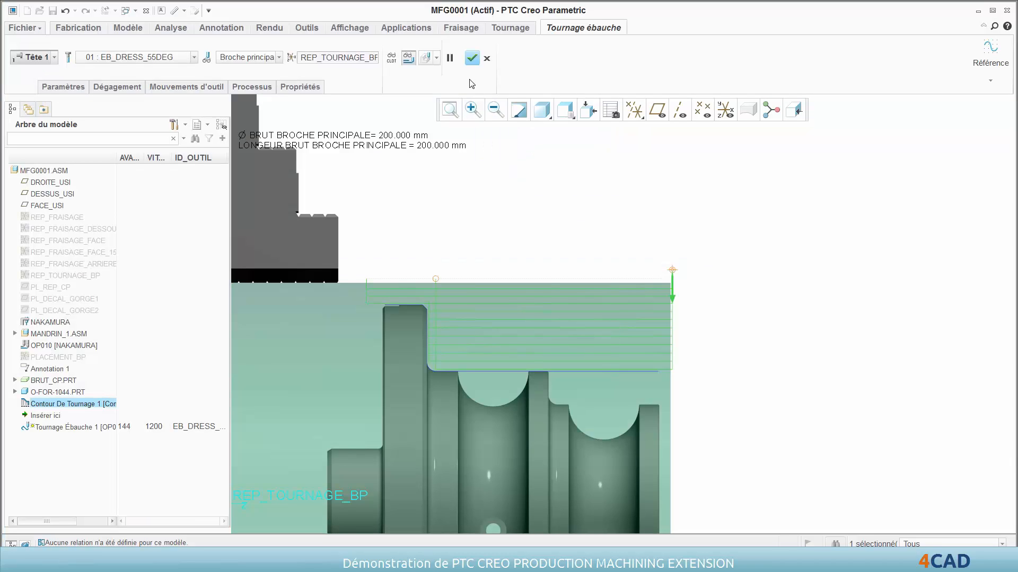
Accept the rough turning sequence and resume the macro to create its material removal on the stock.
left_click(472, 58)
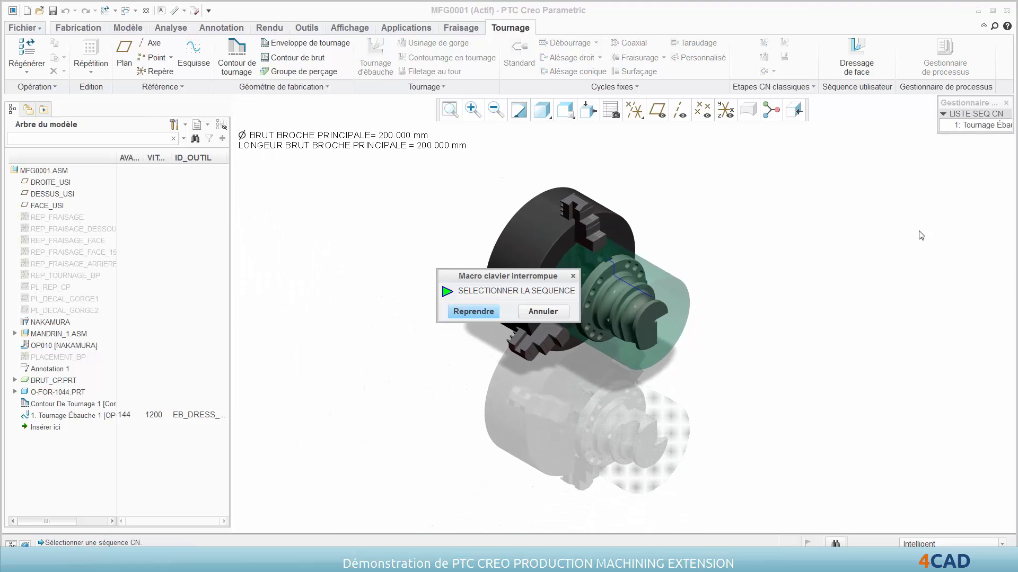
left_click(485, 312)
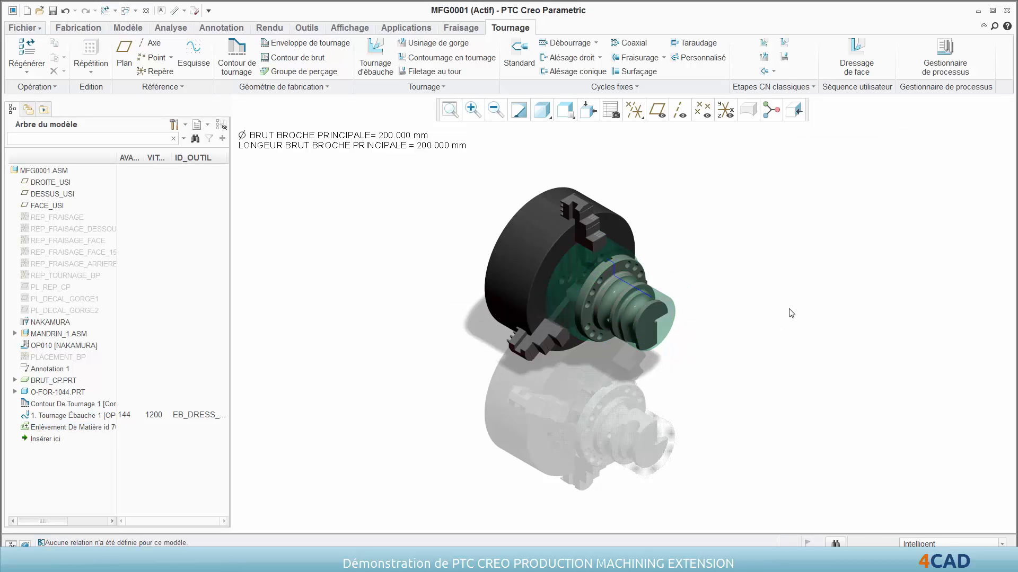
Review the rough turning step under OP010 in the manufacturing process table and close the table.
left_click(945, 53)
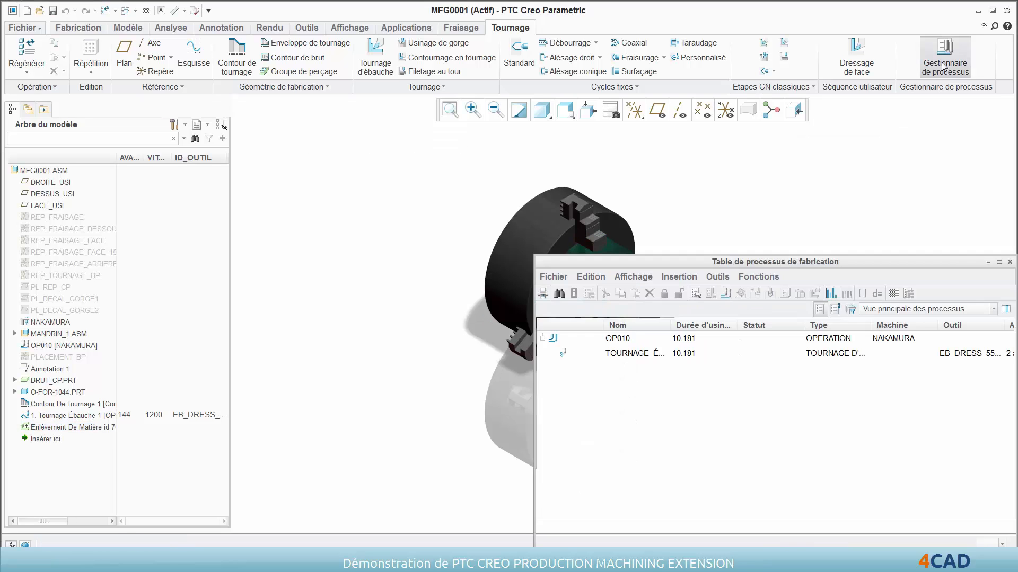
left_click(592, 359)
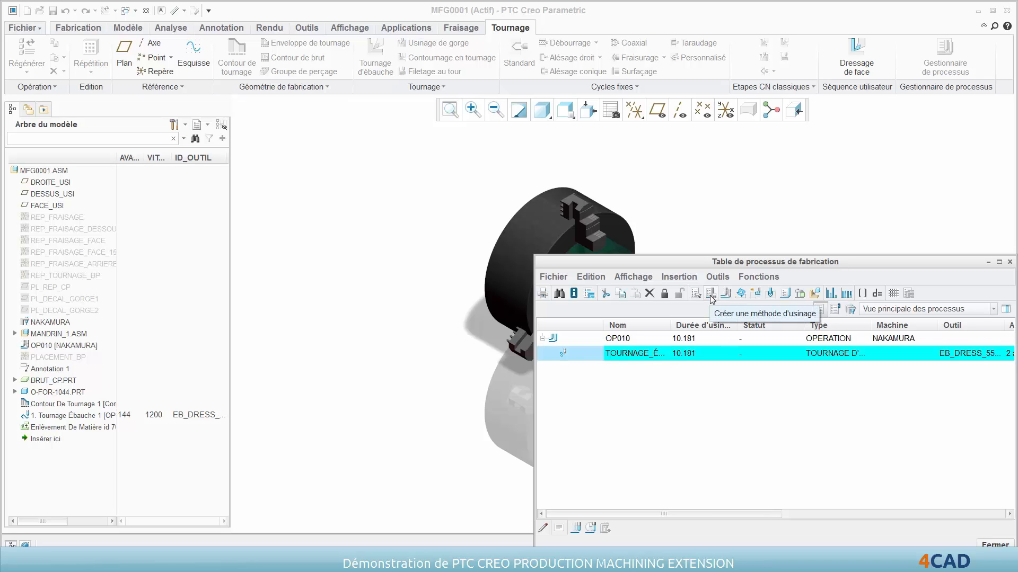
left_click(995, 544)
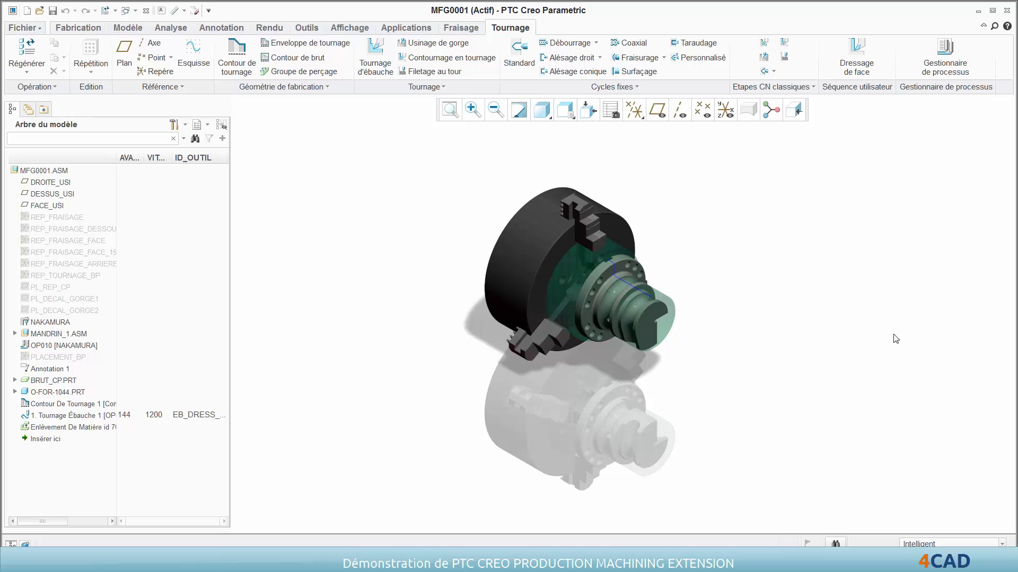
Create a turning contour on REP_TOURNAGE_BP following the rear semicircular groove, starting at its front edge and ending at its flange-side edge.
key("f")
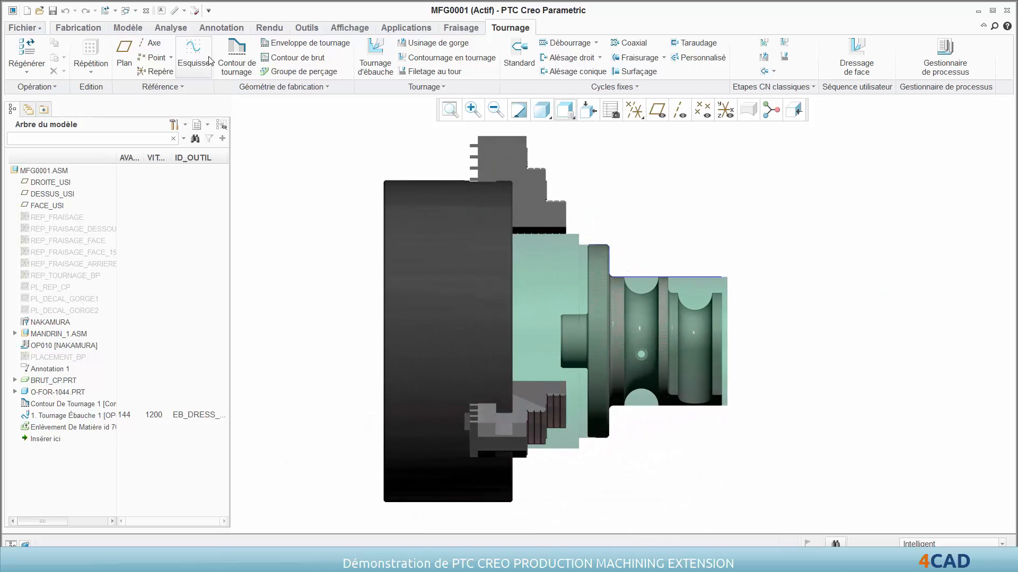
left_click(236, 62)
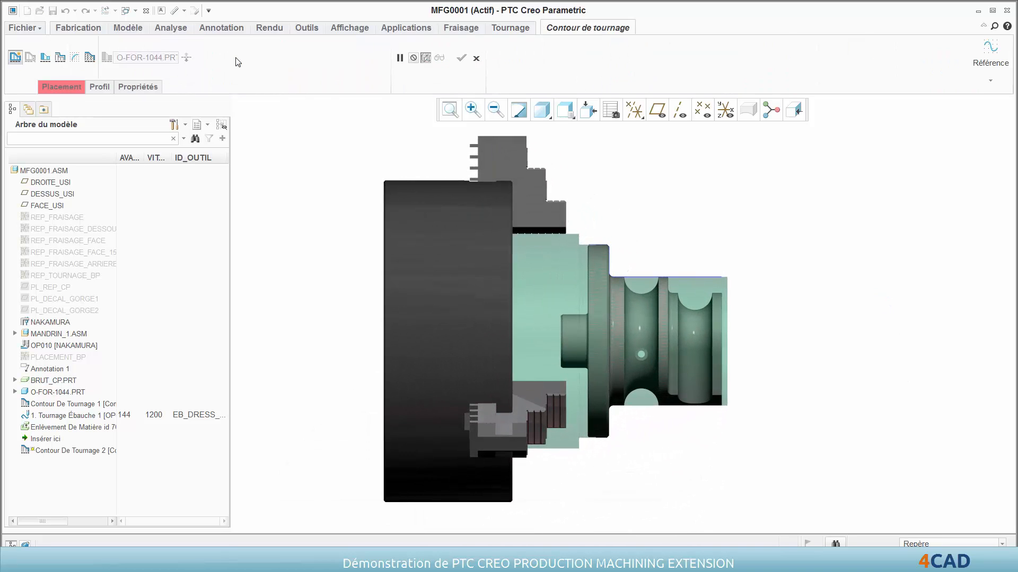
left_click(74, 276)
left_click(473, 109)
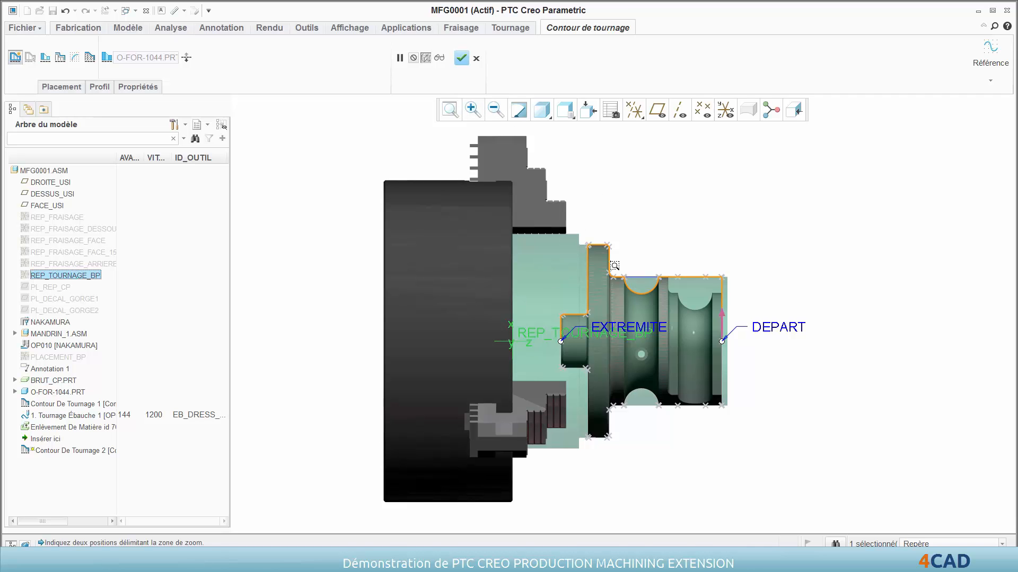
left_click_drag(614, 266, 664, 297)
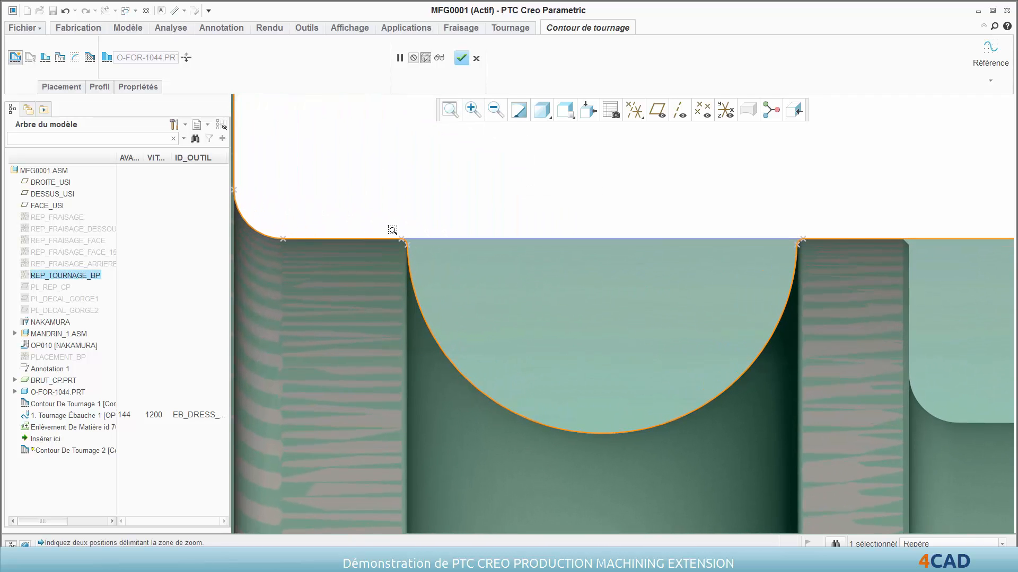
right_click(401, 242)
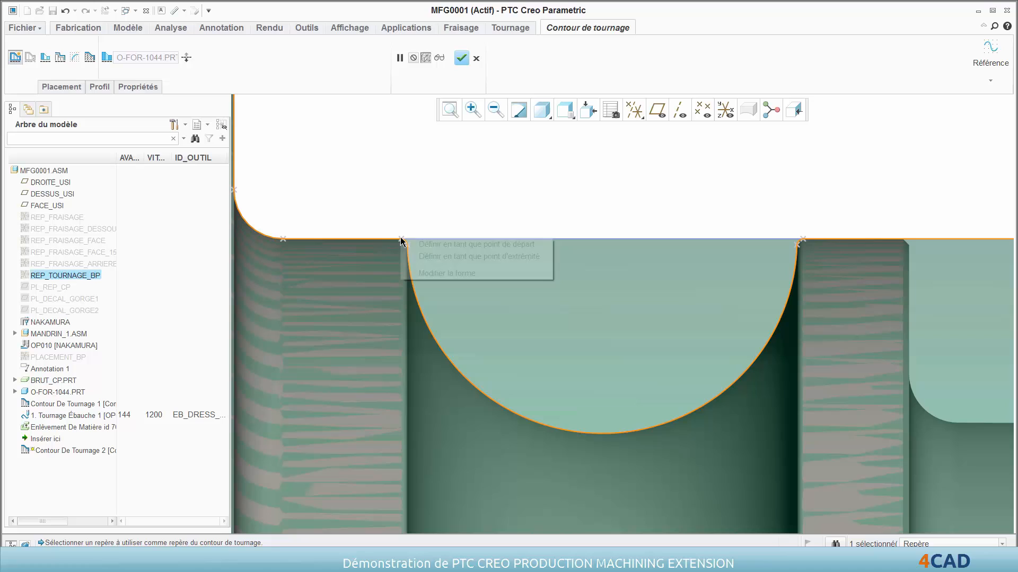
left_click(419, 260)
left_click_drag(401, 242, 408, 248)
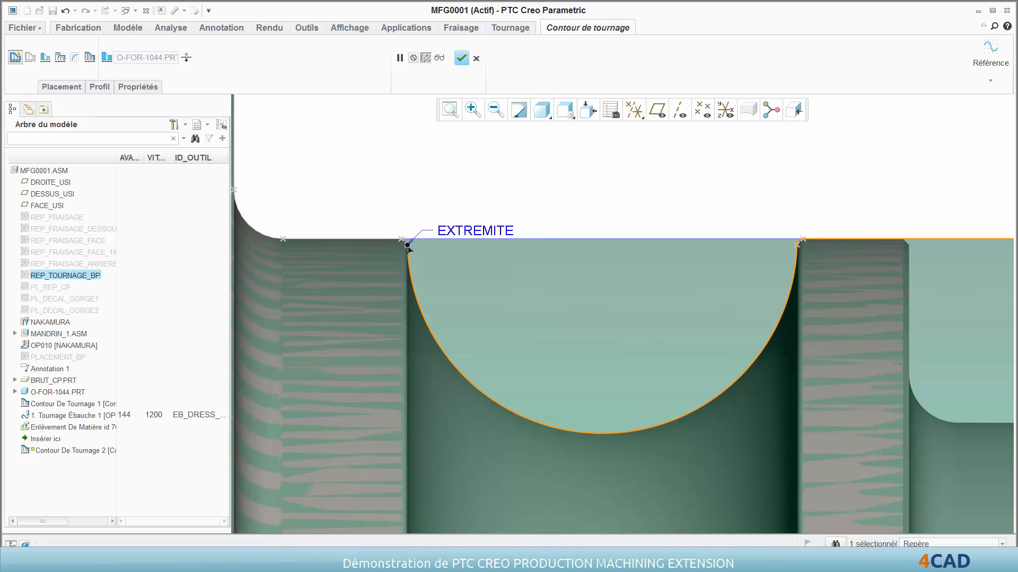
right_click(798, 248)
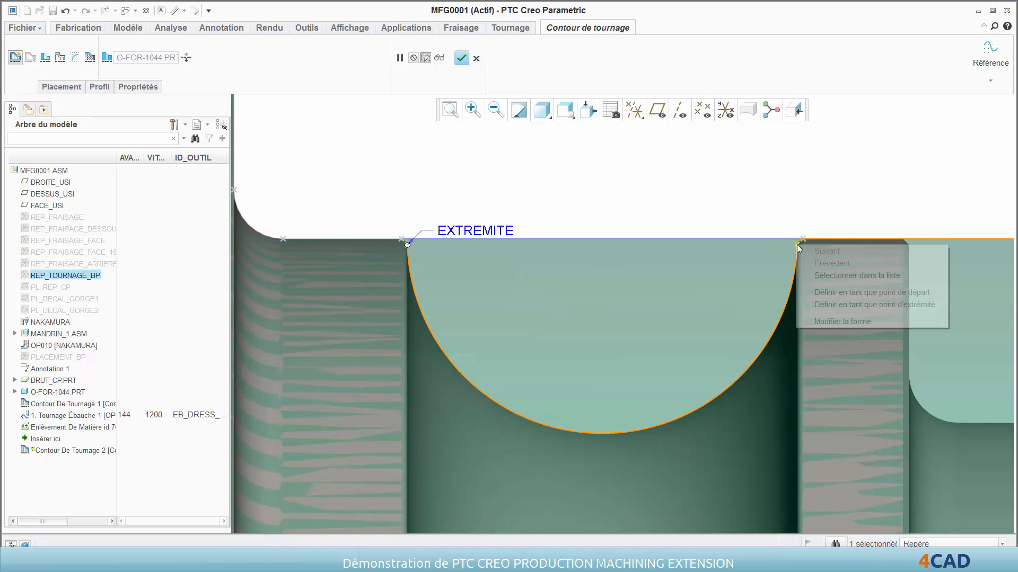
left_click(825, 291)
Name the groove's turning contour CONTOUR_GORGE and accept it.
left_click(157, 86)
double_click(169, 115)
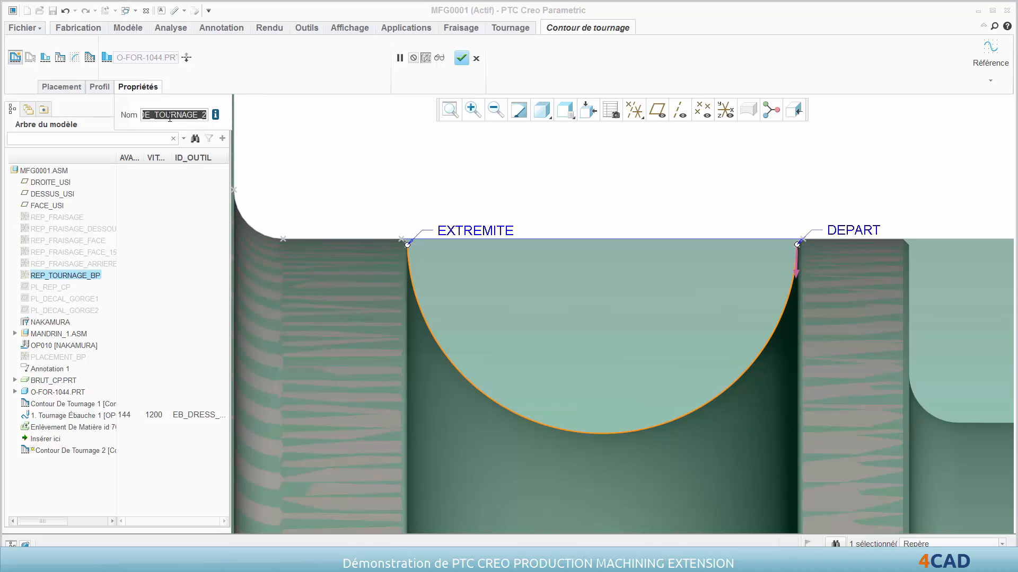
type("CON")
type("TOUR_GORGE")
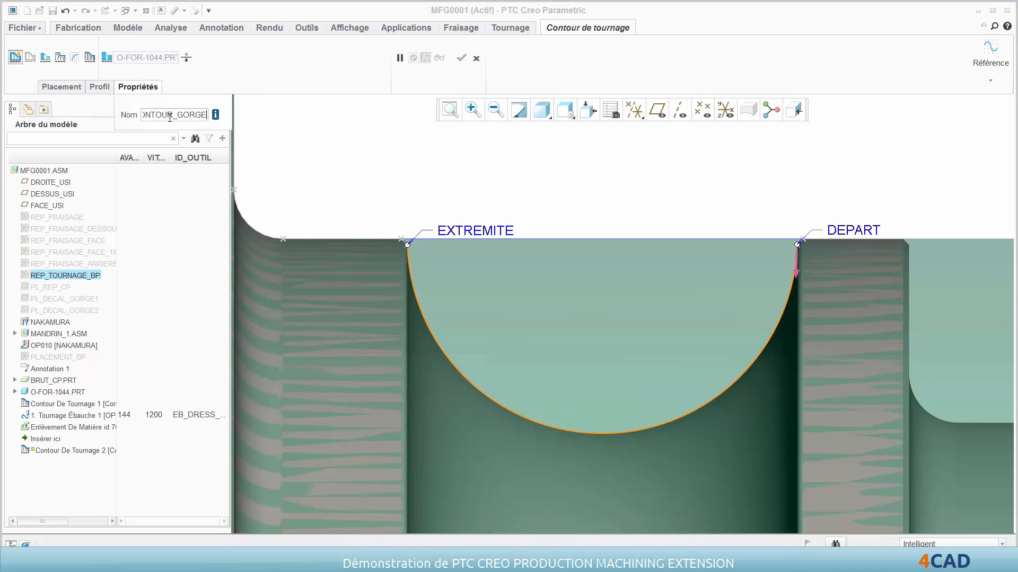
key("Return")
left_click(462, 59)
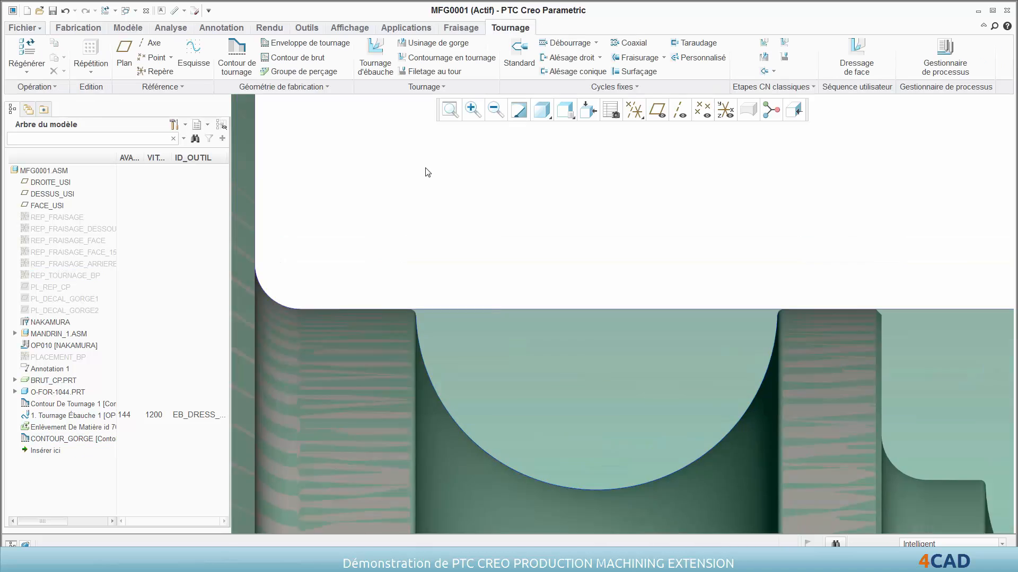
Create a turning contour on REP_TOURNAGE_BP along the part's front face, from the centre axis to the outer corner.
key("f")
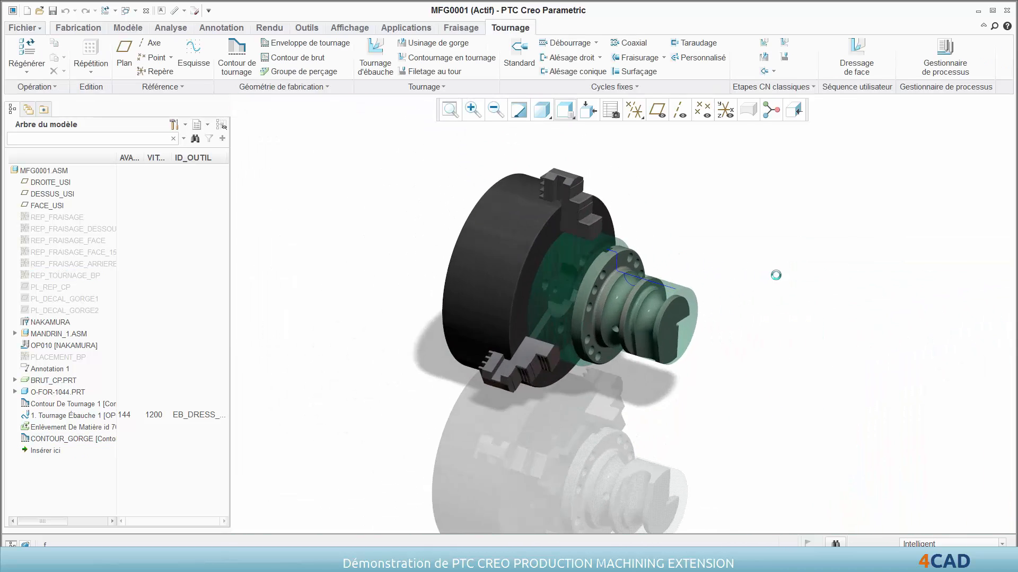
left_click(473, 110)
left_click_drag(642, 256, 766, 435)
left_click(237, 55)
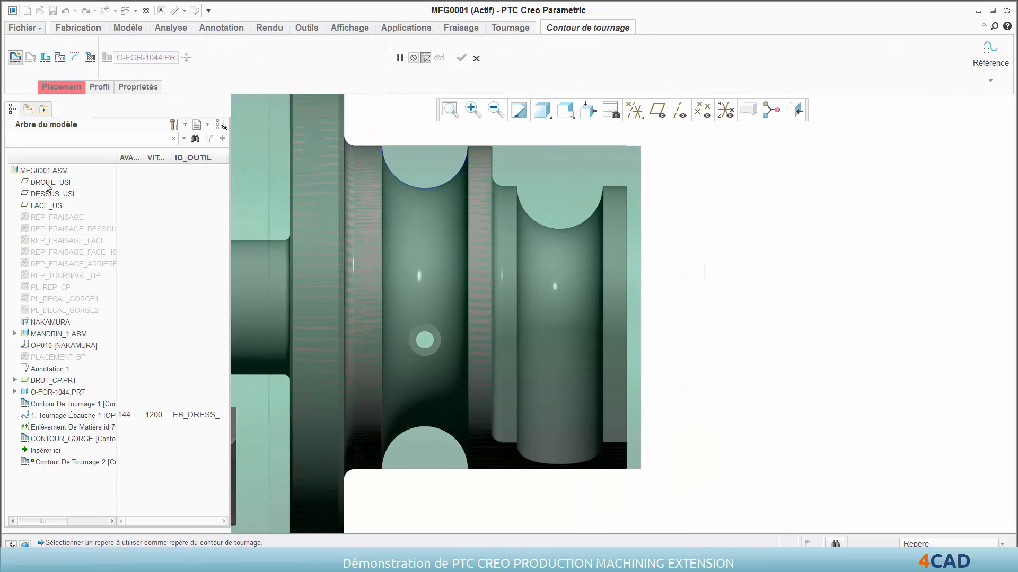
left_click(63, 276)
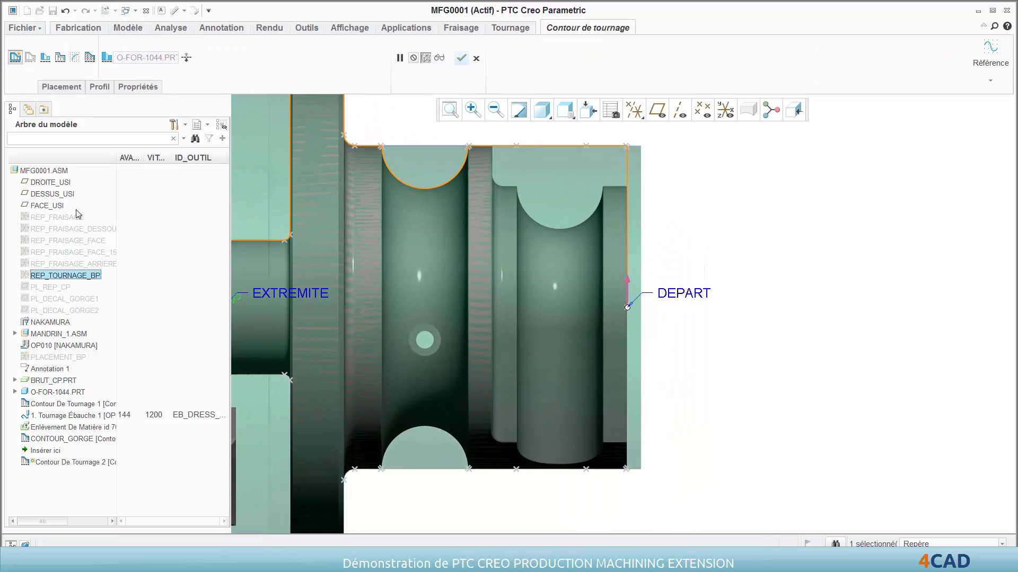
right_click(628, 151)
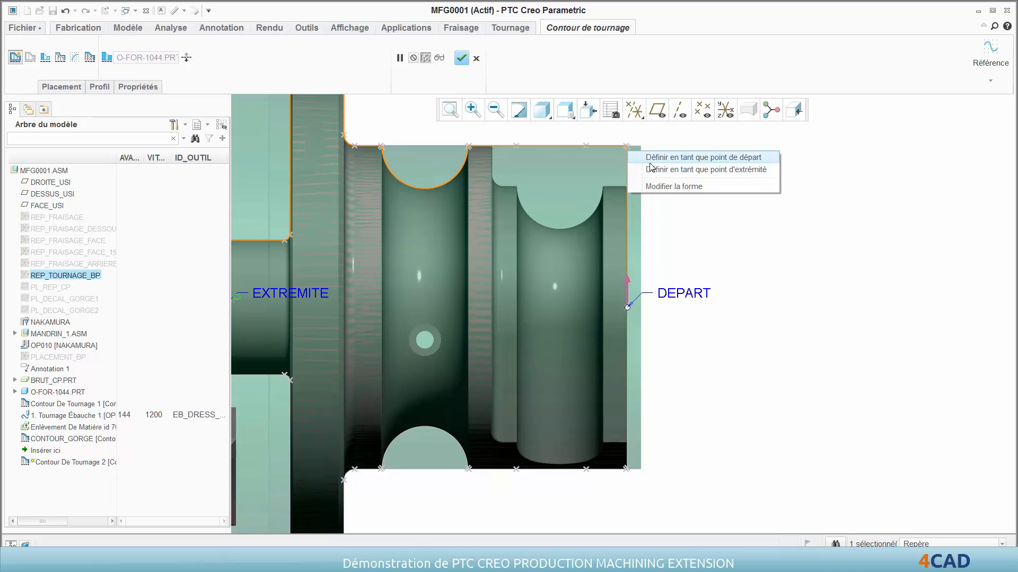
left_click(639, 157)
Name the front face's turning contour CONTOUR_DRESSAGE_FACE and accept it.
left_click(146, 86)
double_click(170, 115)
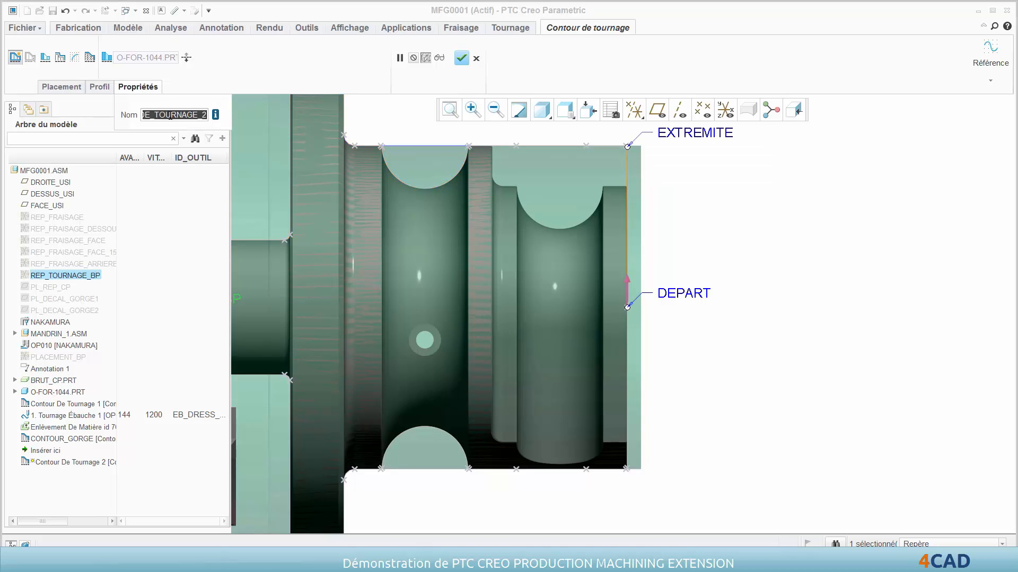
type("CONTOUR_D")
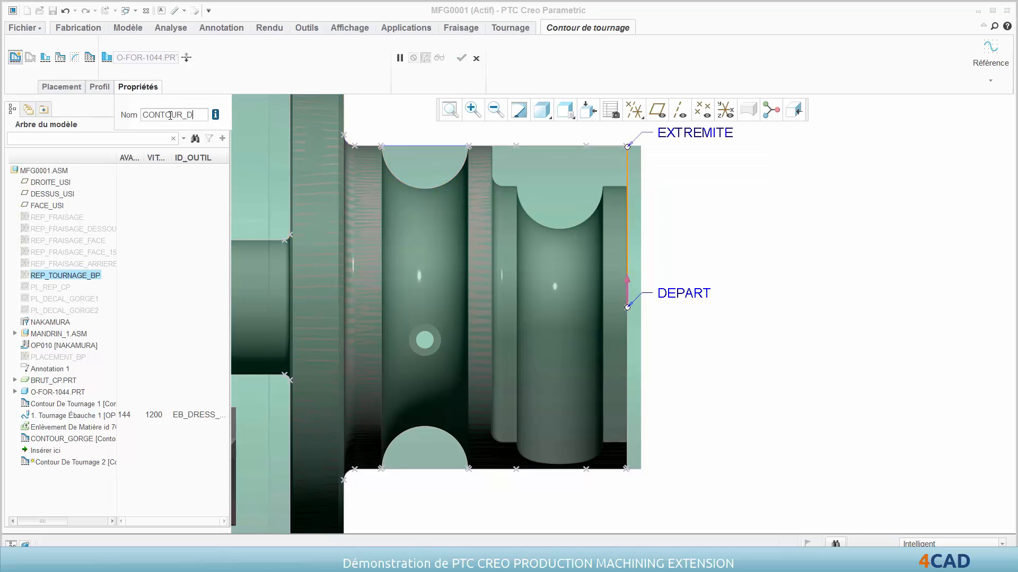
type("RESSAGE_FACE")
key("Return")
left_click(461, 57)
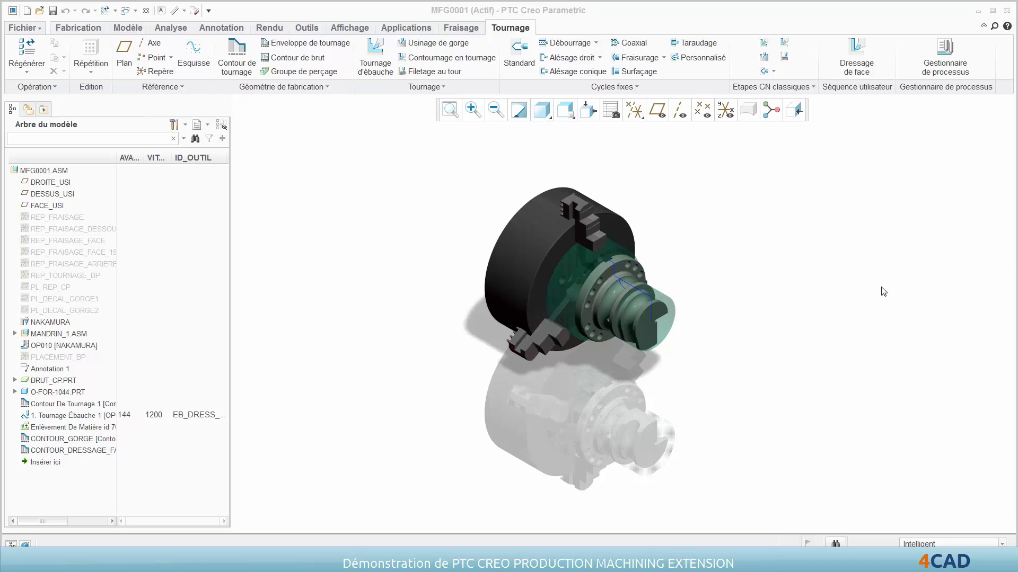
In the manufacturing process table, import the machining template DRESSAGE_GORGE_OFOR.xml after the rough turning sequence of OP010.
left_click(945, 66)
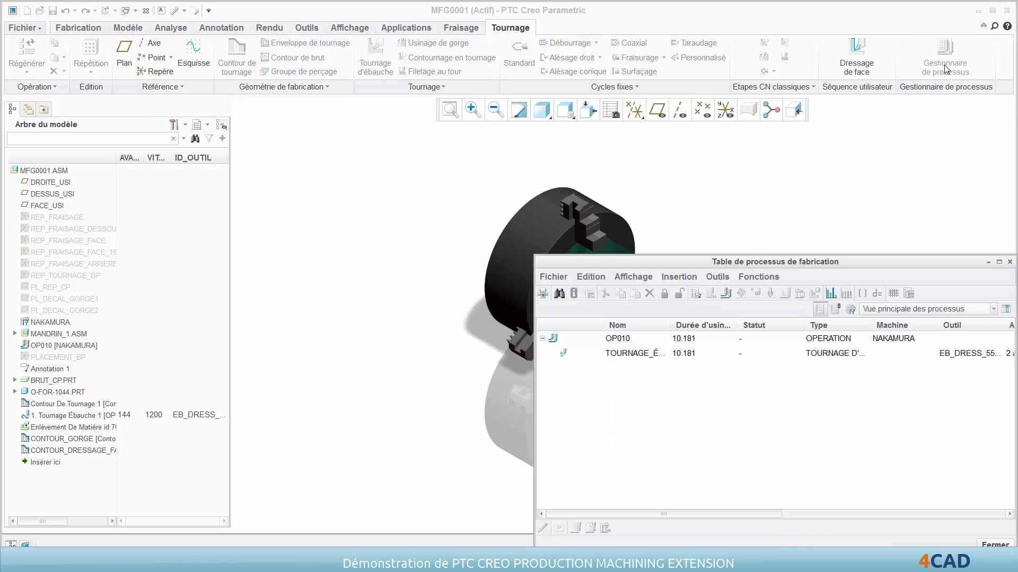
left_click(587, 352)
left_click(785, 294)
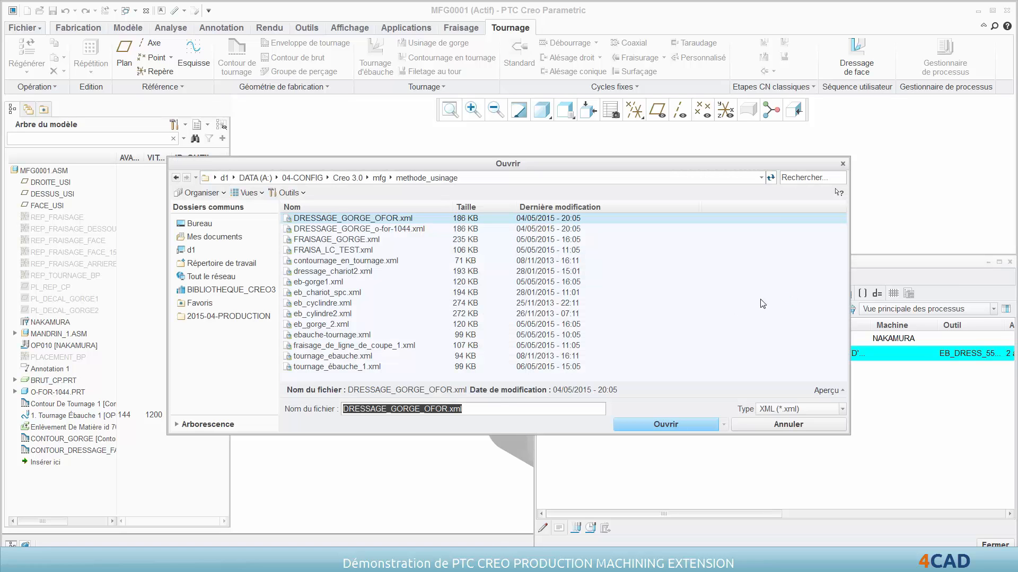
left_click(681, 427)
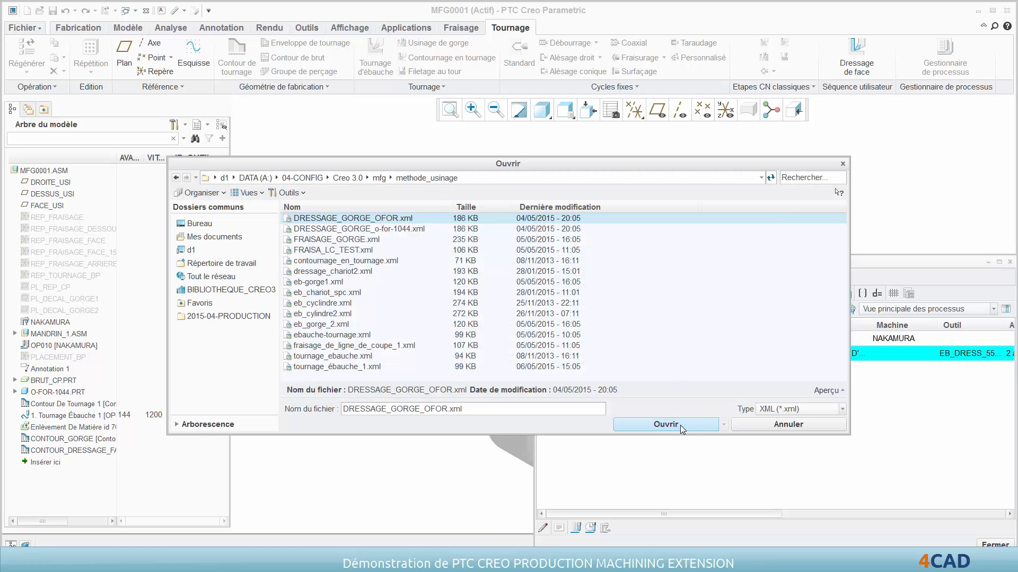
Compute and play the toolpaths of the DRESSAGE_FACE and GORGE1 sequences together, then close the playback.
left_click(587, 367, "ctrl")
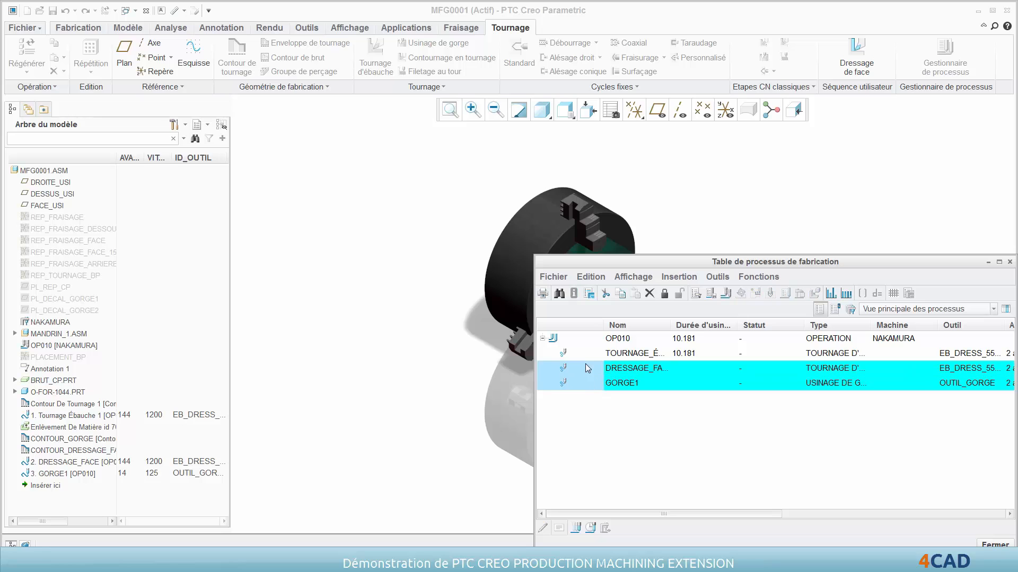
middle_click_drag(418, 243, 255, 232, "shift")
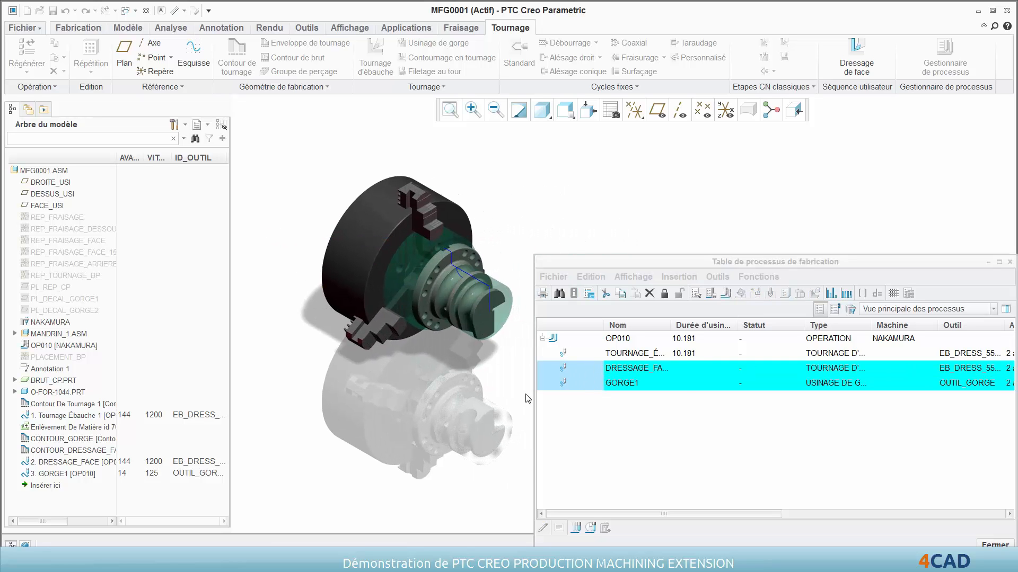
right_click(584, 369)
left_click(645, 475)
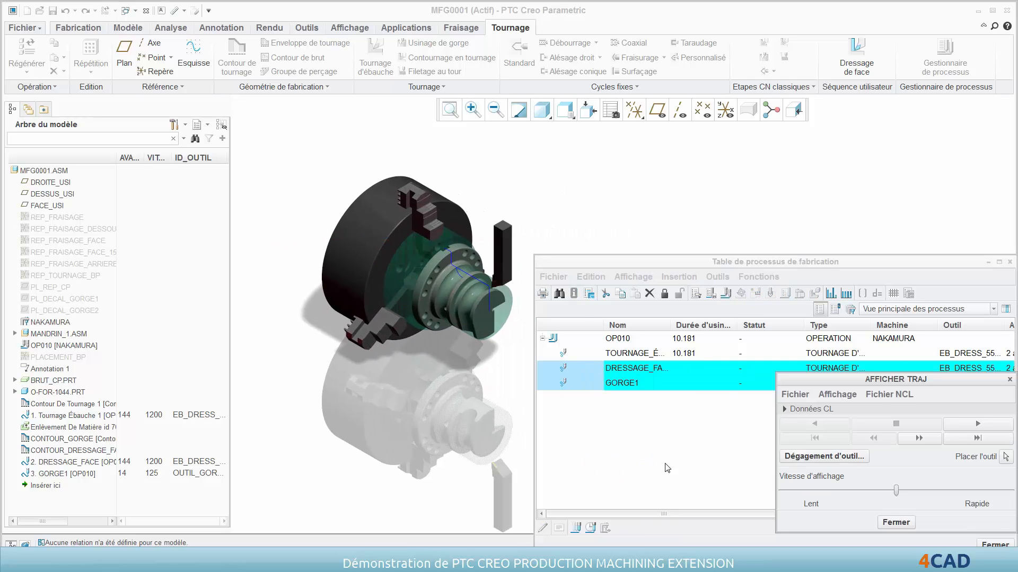
left_click(957, 429)
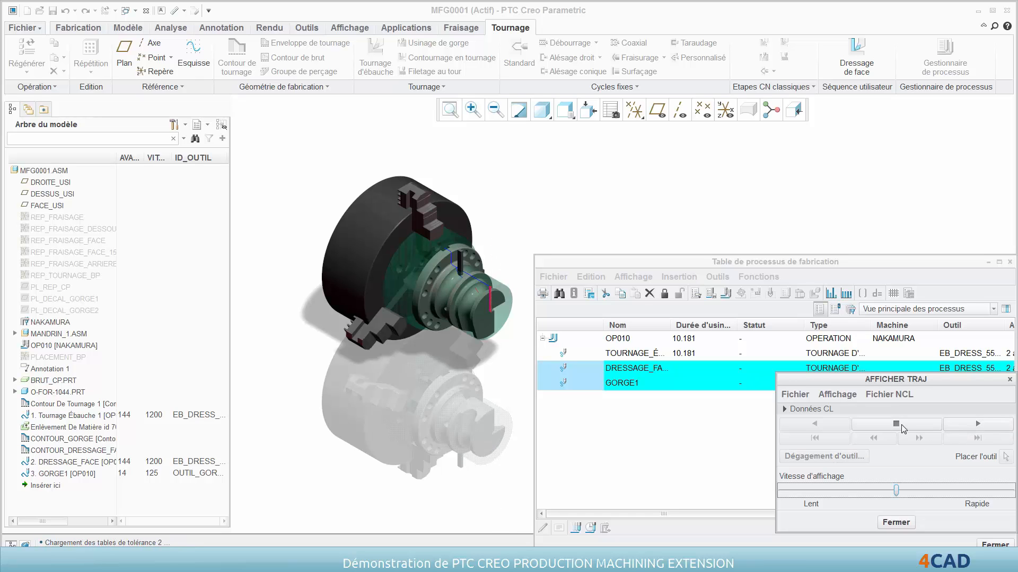
left_click(896, 522)
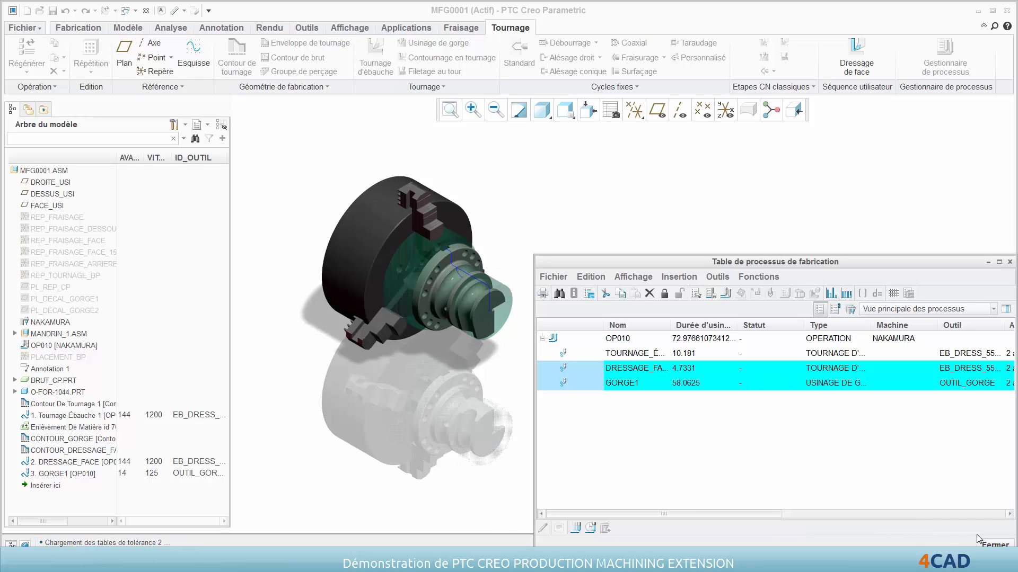
Run the NC check of the whole OP010 operation in VERICUT, exit ignoring all changes, and close the process table.
left_click(583, 345)
right_click(583, 345)
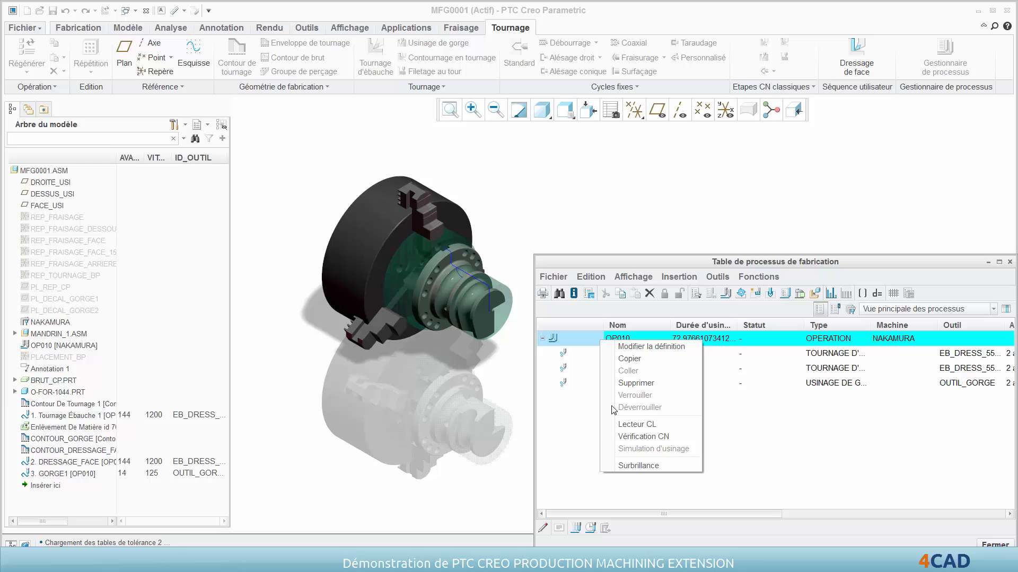
left_click(643, 436)
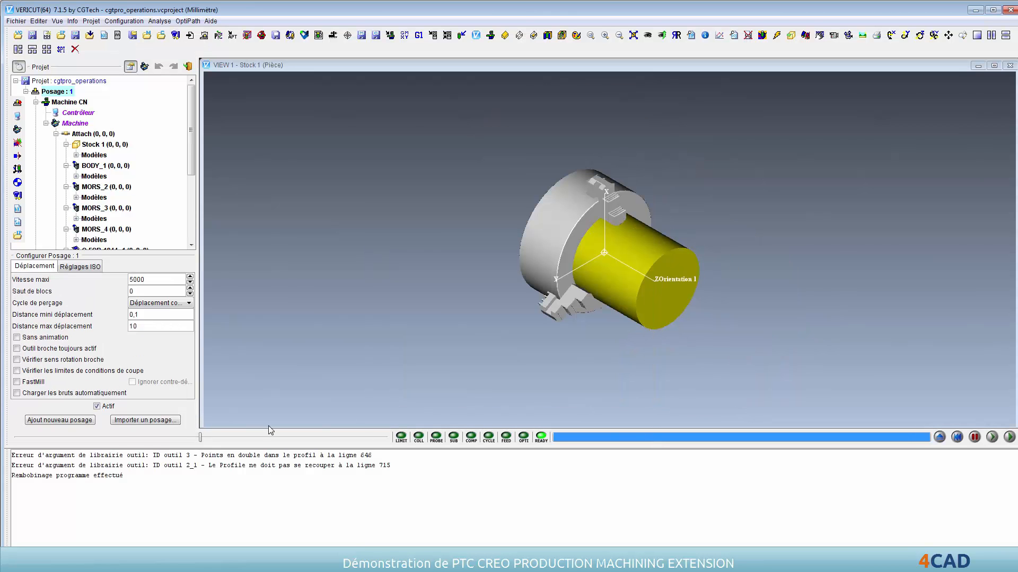
left_click_drag(135, 438, 164, 435)
left_click(1009, 437)
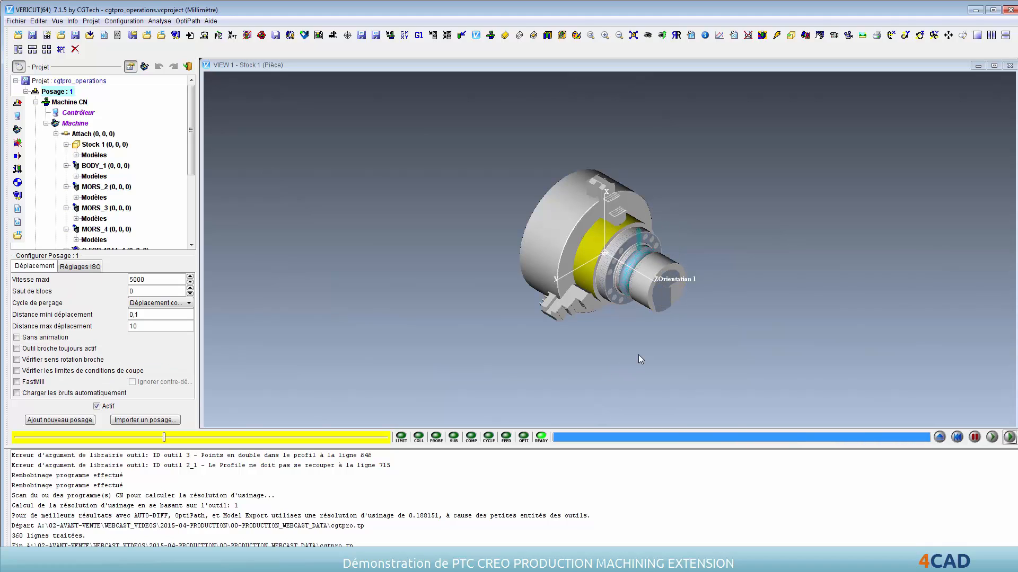
left_click(1011, 10)
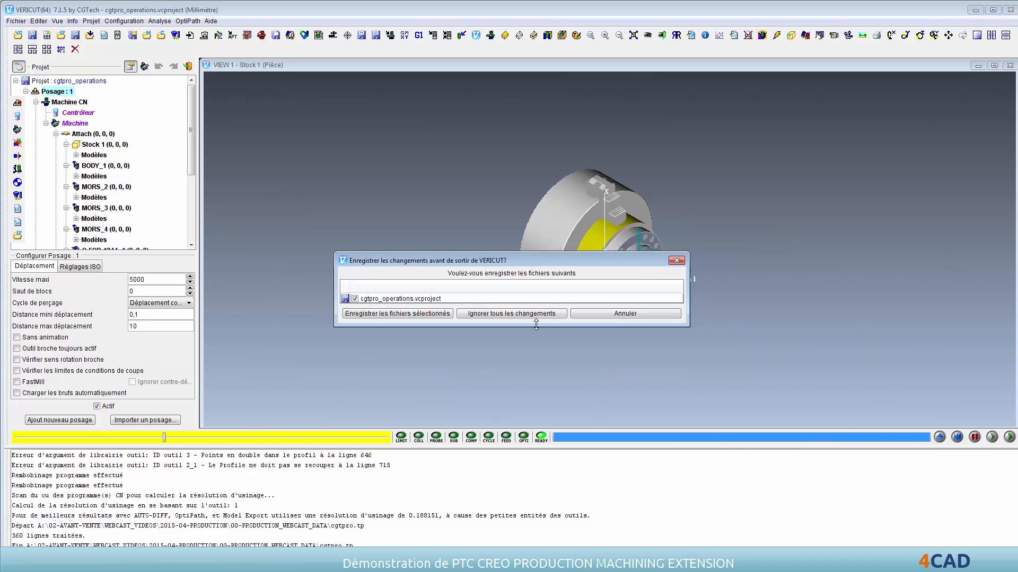
left_click(532, 317)
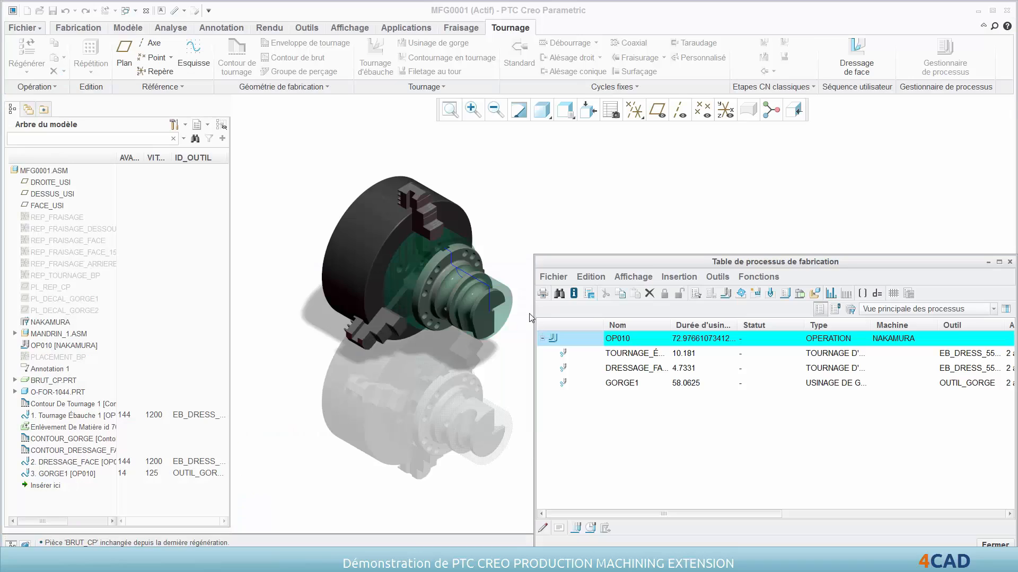
left_click(990, 542)
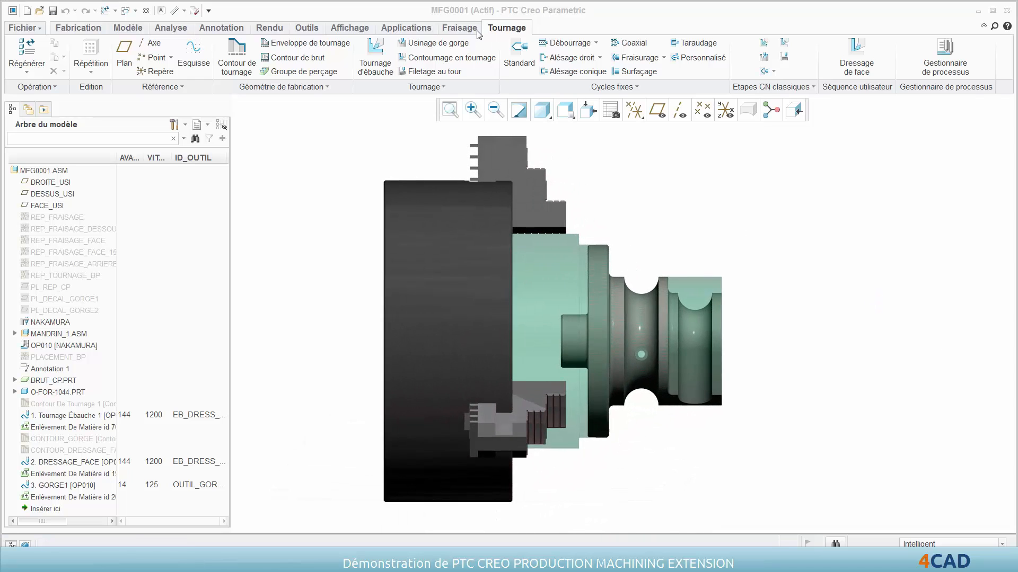
Start a trajectory milling sequence with tool 08 FRCY_D30 and copy the tool's cutting data into the sequence parameters.
left_click(459, 28)
left_click(621, 53)
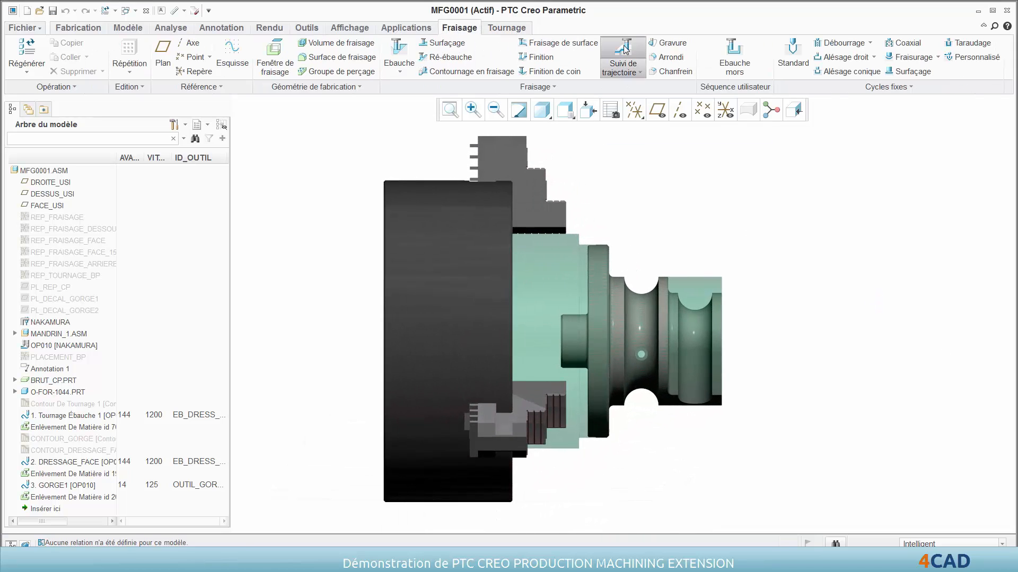
left_click(196, 57)
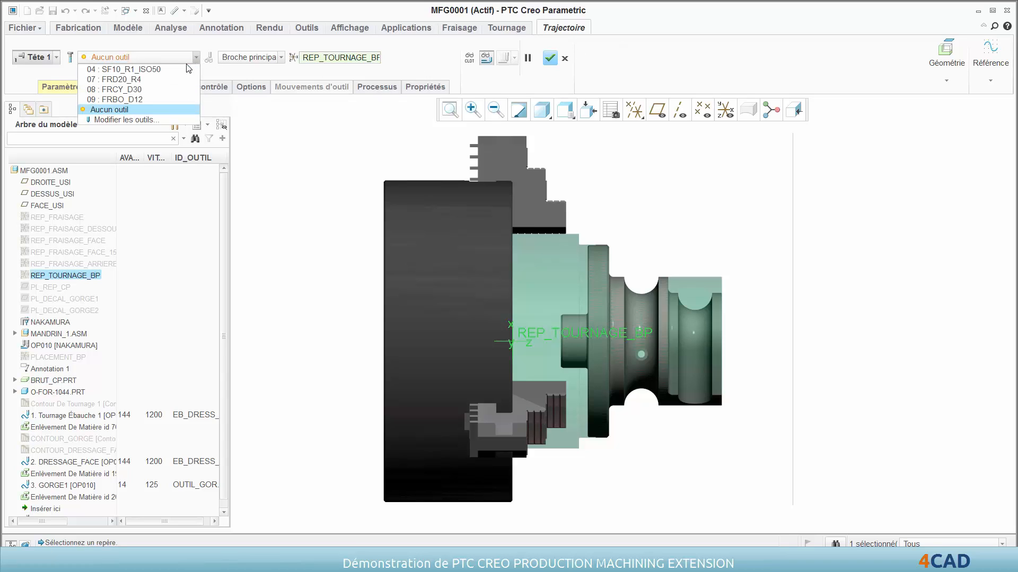
left_click(161, 85)
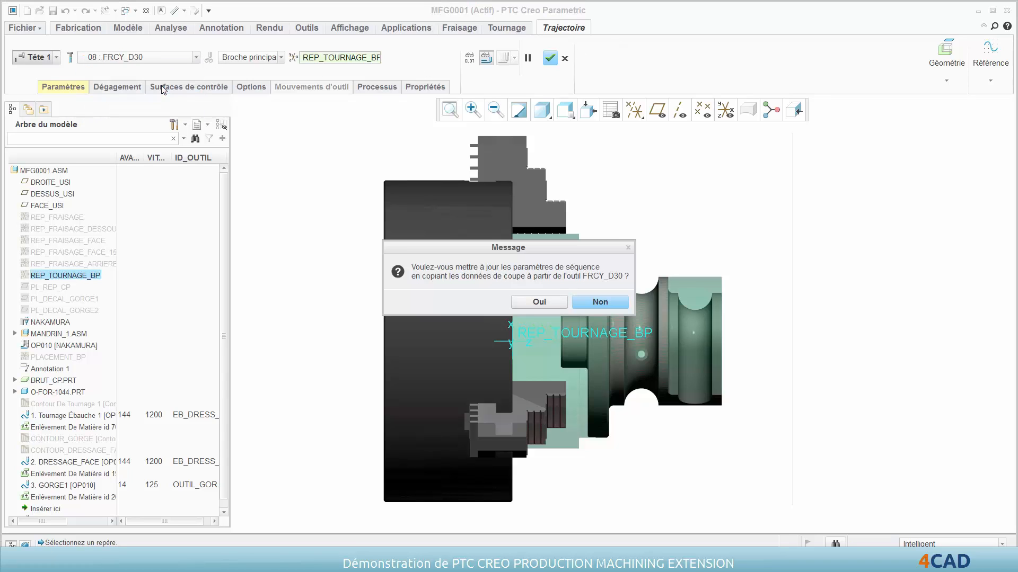
left_click(537, 305)
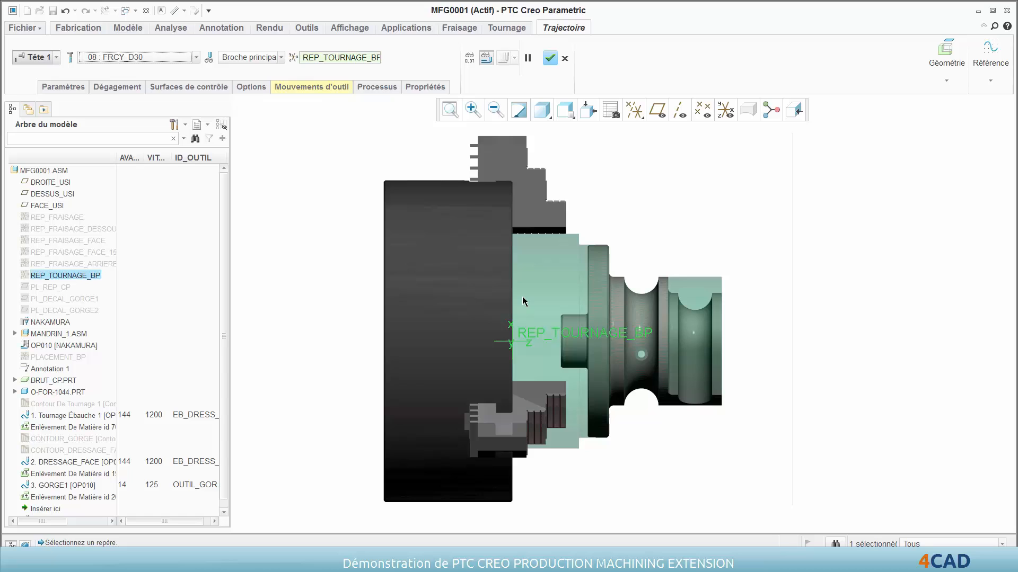
Add a curve cut tool motion that follows the part's front profile edges, chaining the lower straight edge and the arc.
left_click(319, 88)
left_click(443, 123)
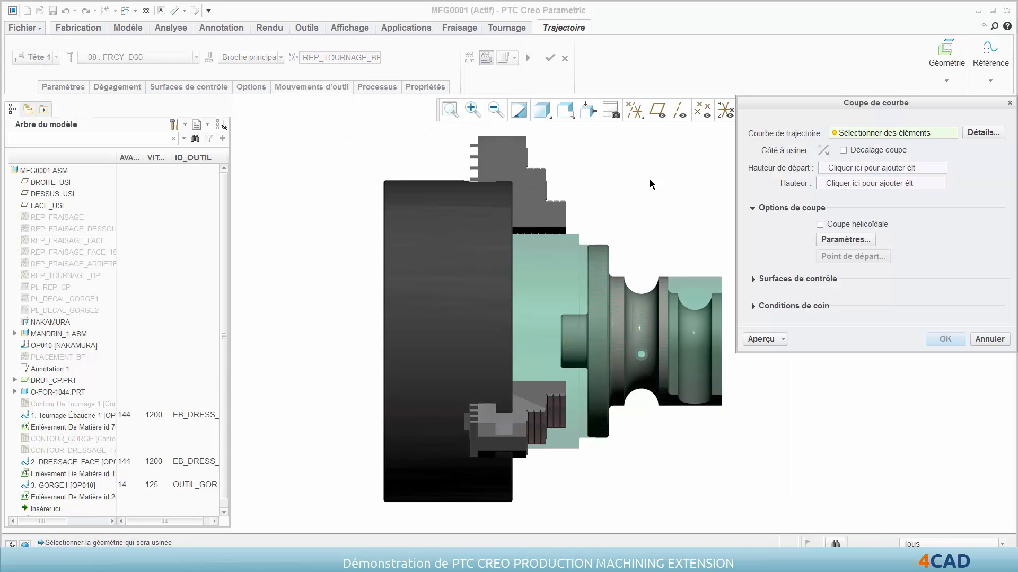
left_click(712, 182)
key("ctrl+d")
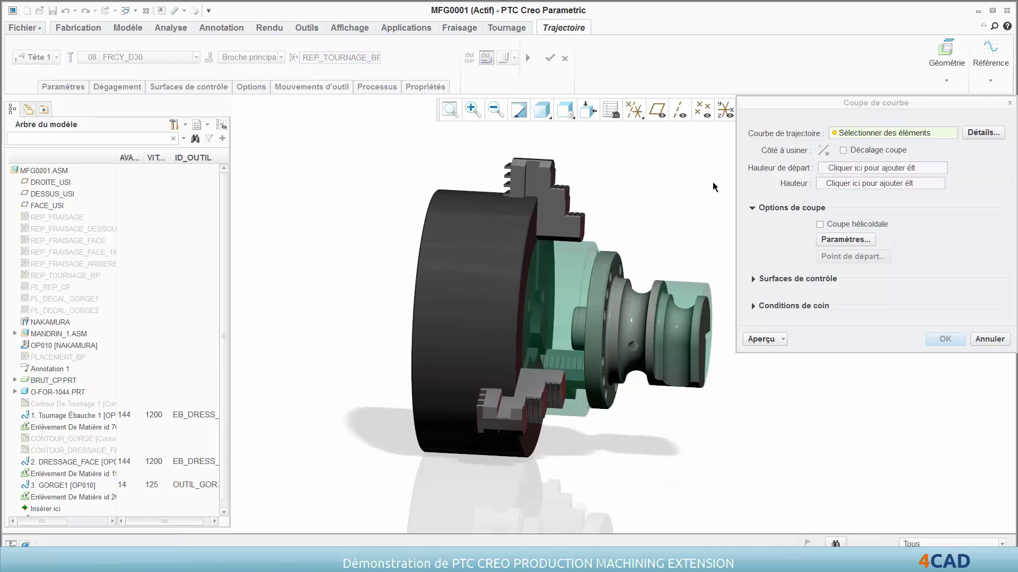
left_click(473, 110)
left_click_drag(622, 324, 663, 362)
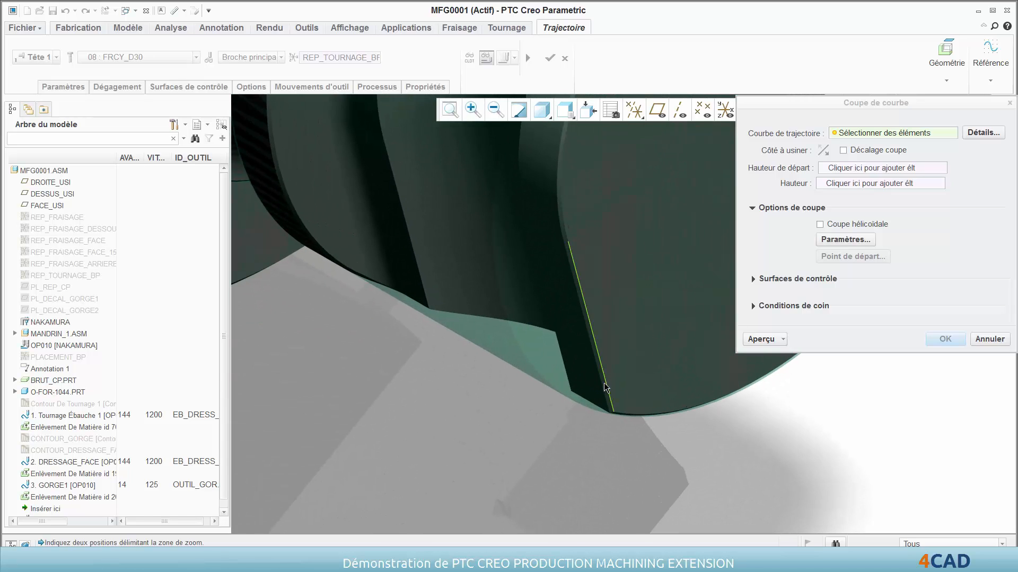
left_click(577, 297)
left_click(563, 233)
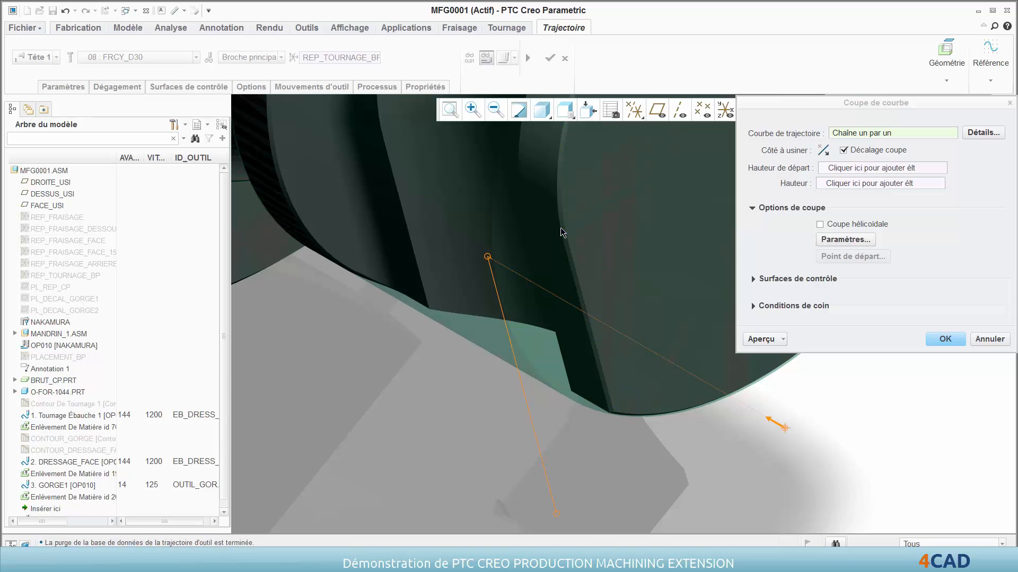
scroll(416, 381, "down", 3)
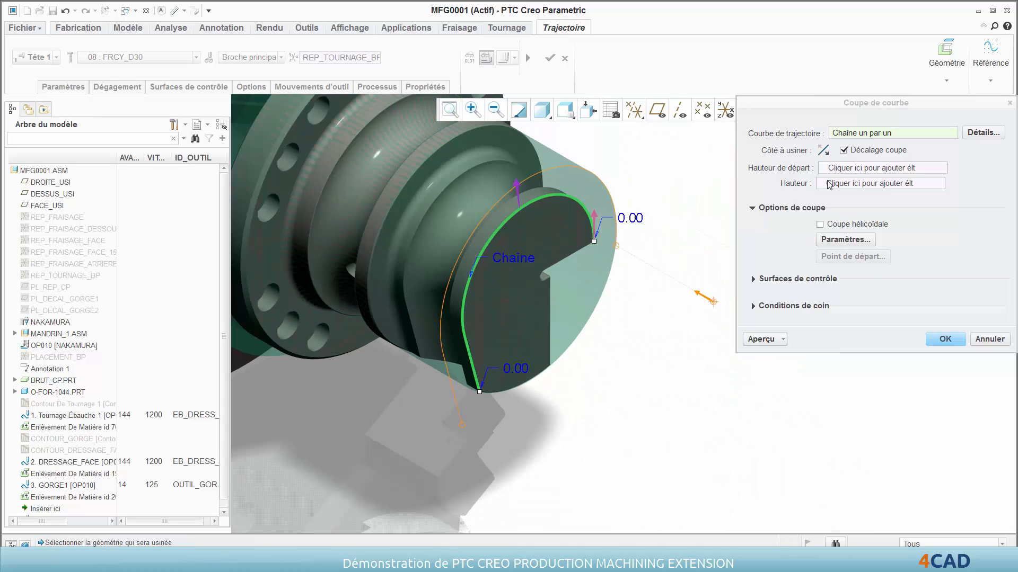
Set the curve cut's height to the three collar surfaces behind the groove and its start height to the stock's front face, and accept.
left_click(830, 185)
left_click(395, 289)
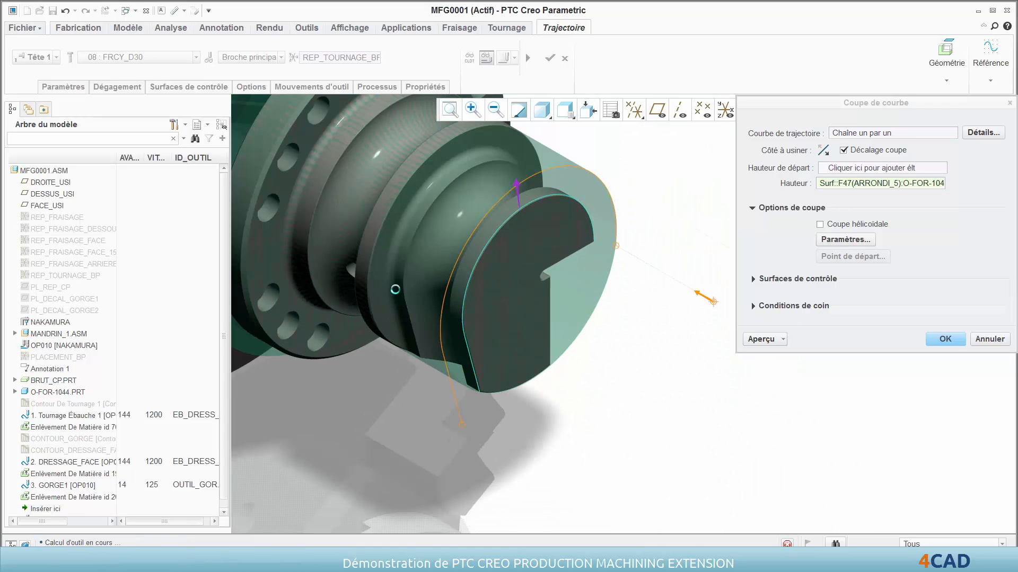
left_click(392, 266, "ctrl")
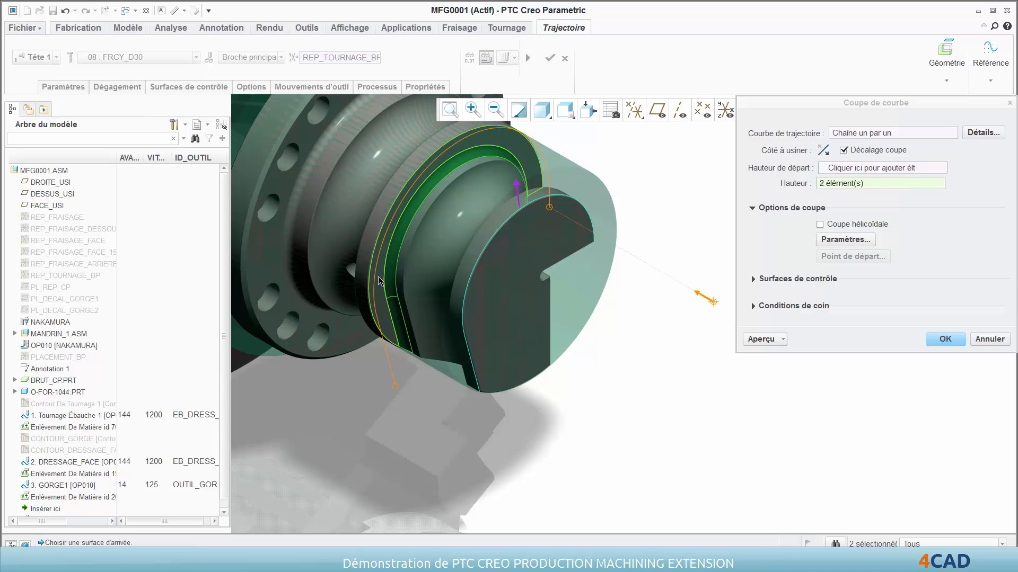
left_click(379, 277, "ctrl")
left_click(835, 168)
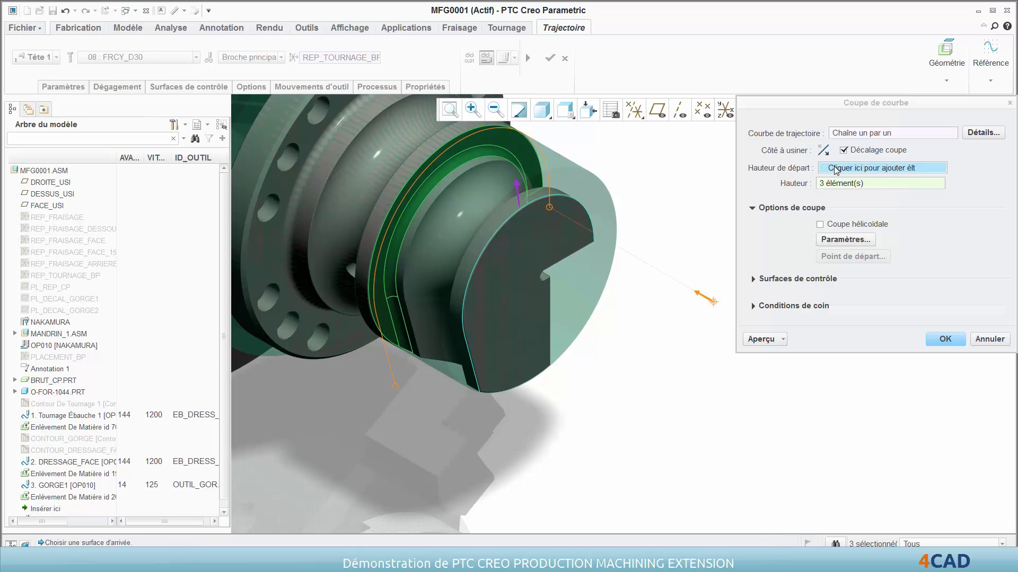
left_click(572, 314)
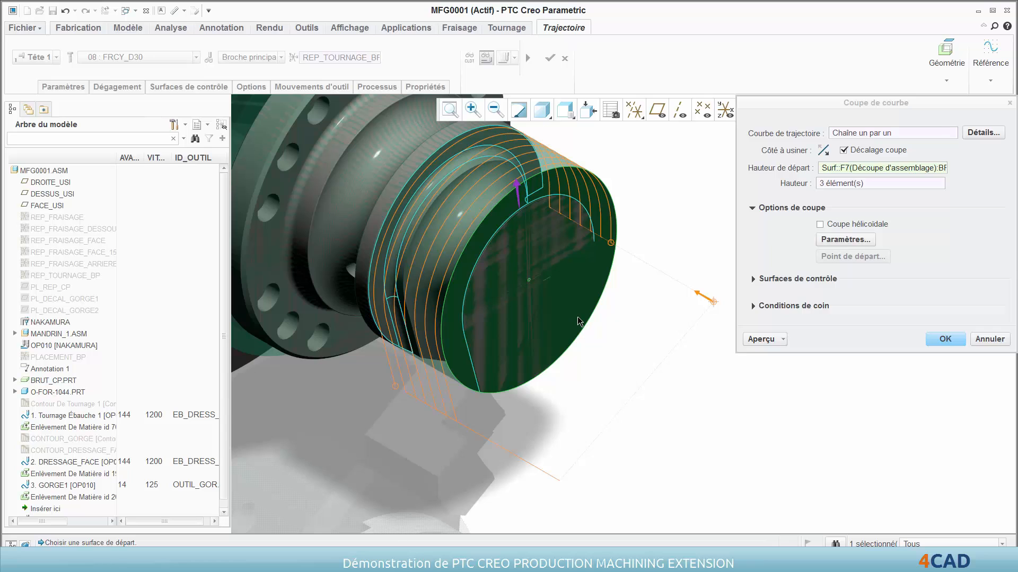
left_click(954, 344)
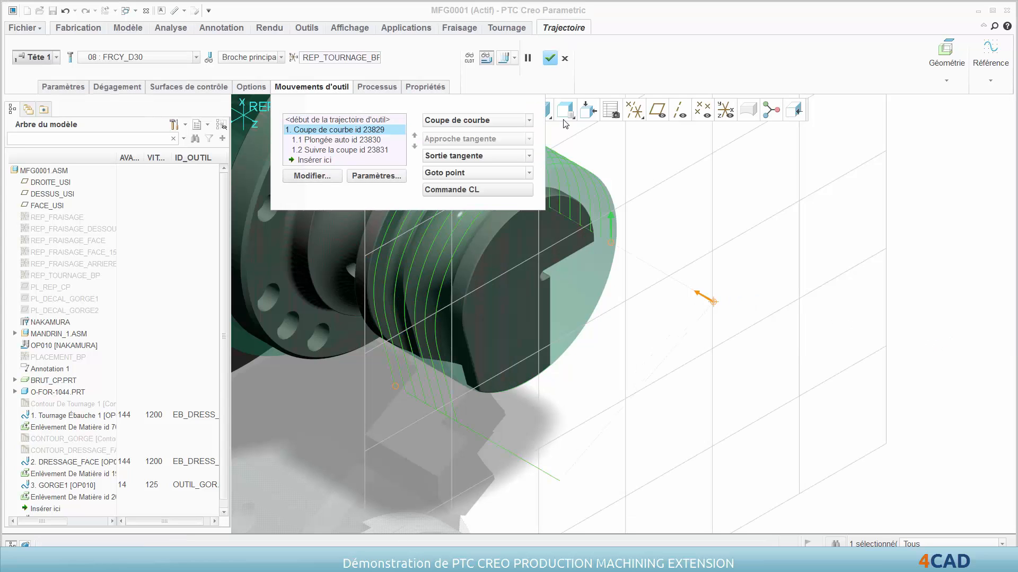
Play the trajectory milling toolpath to check the tool's movement around the part, then close the playback.
left_click(504, 57)
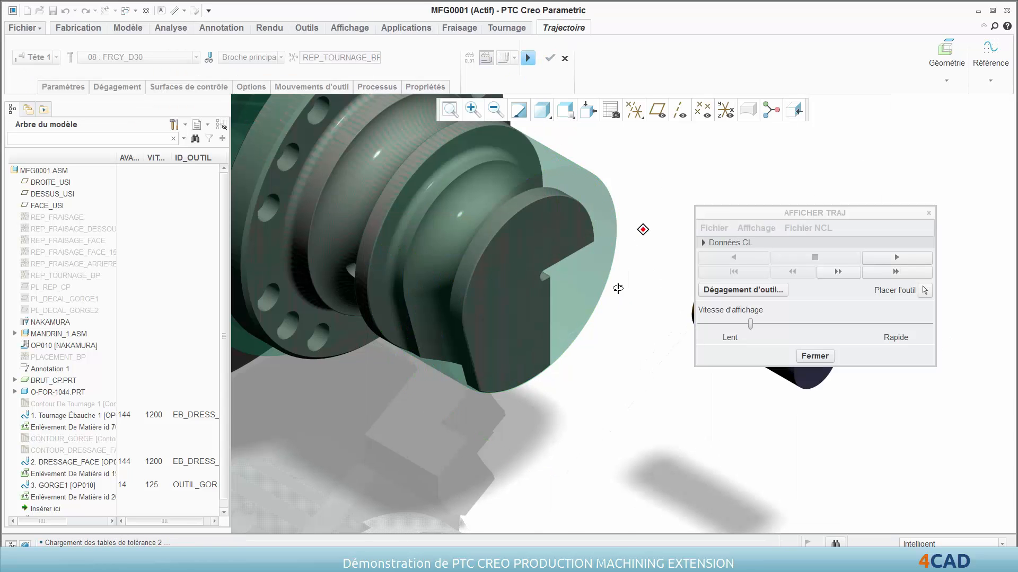
middle_click_drag(616, 315, 637, 260)
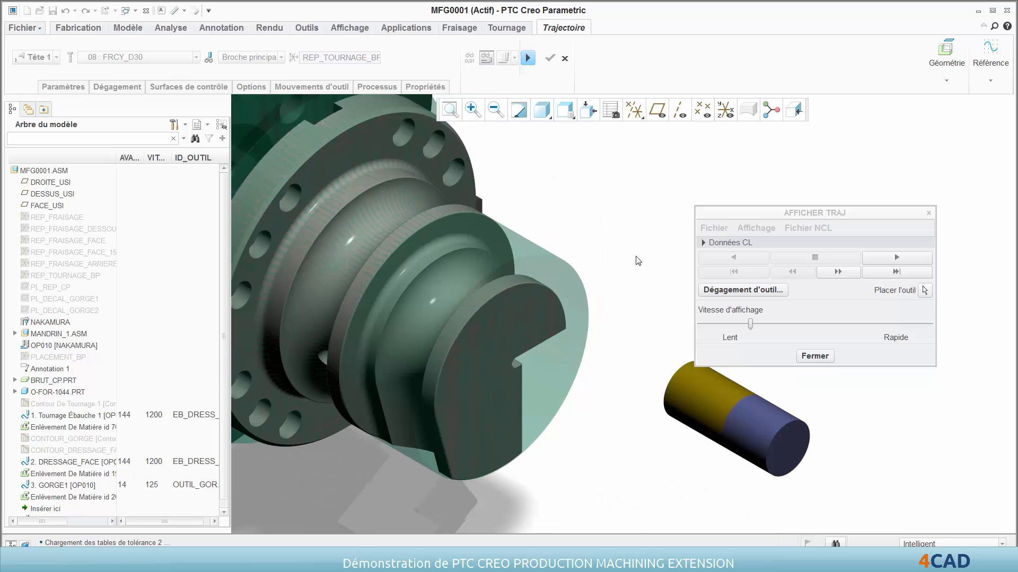
left_click(896, 258)
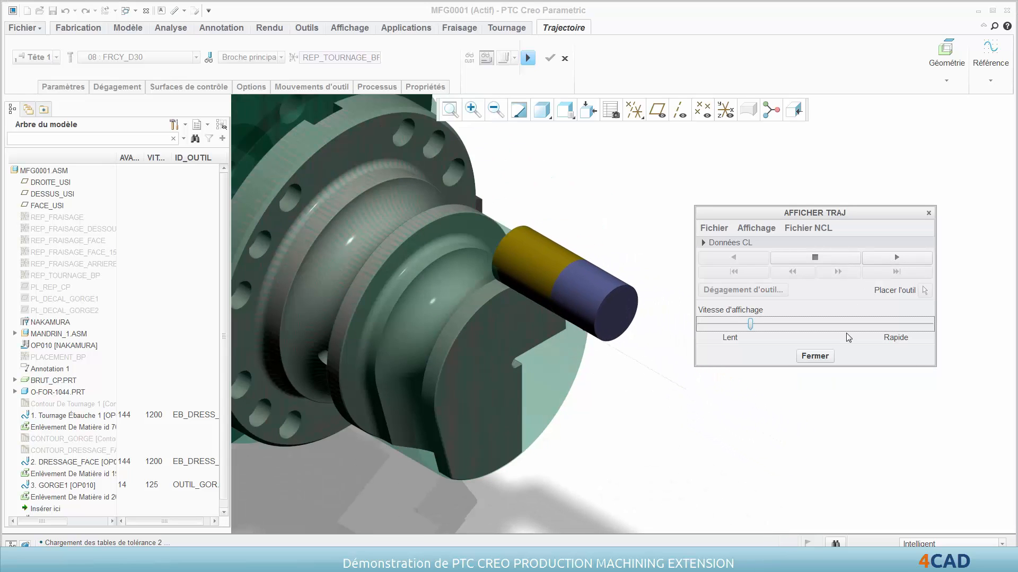
left_click(822, 360)
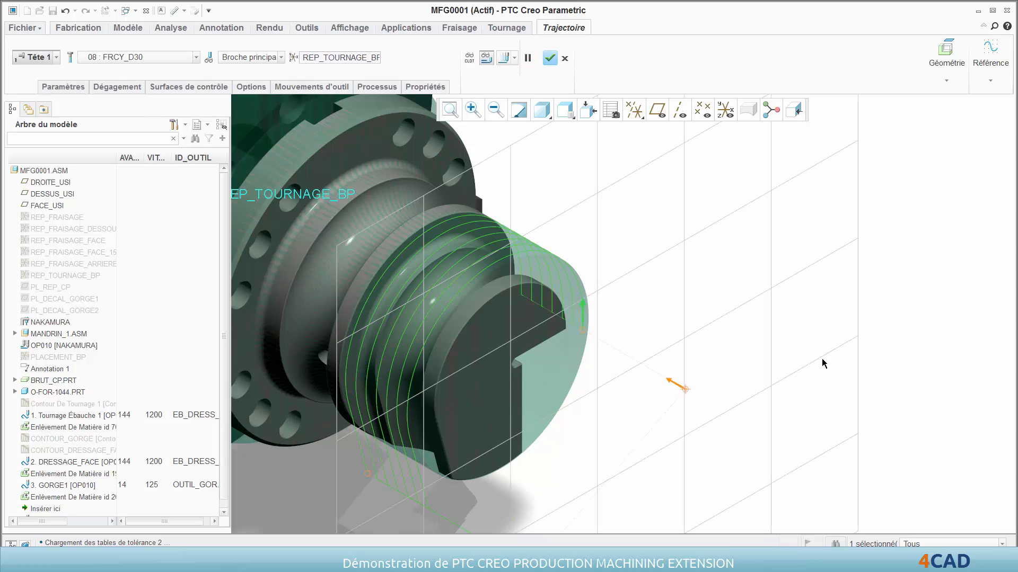
Edit the trajectory curve cut's definition to reverse the machining direction along the profile chain, and accept.
right_click(822, 358)
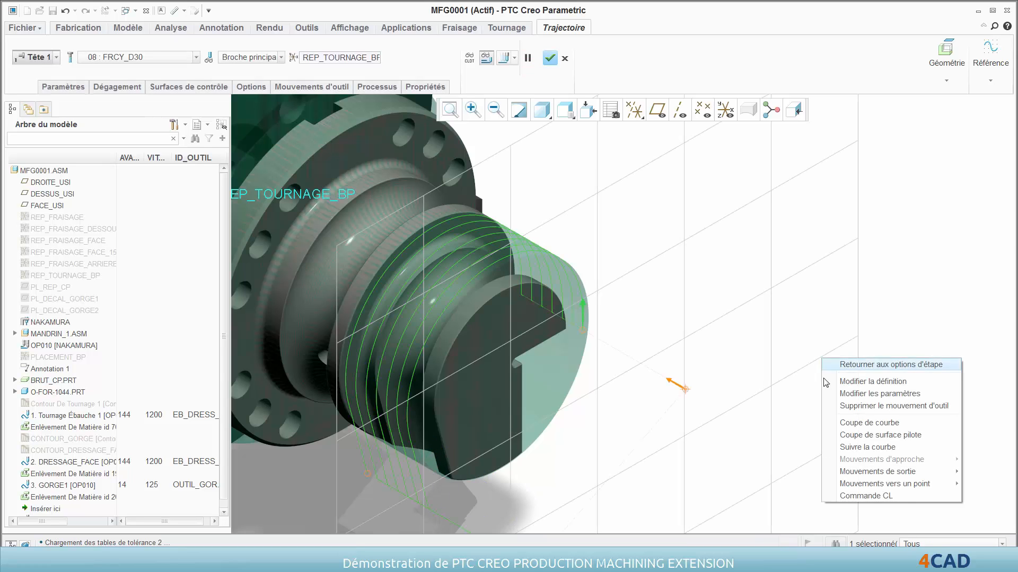
left_click(873, 382)
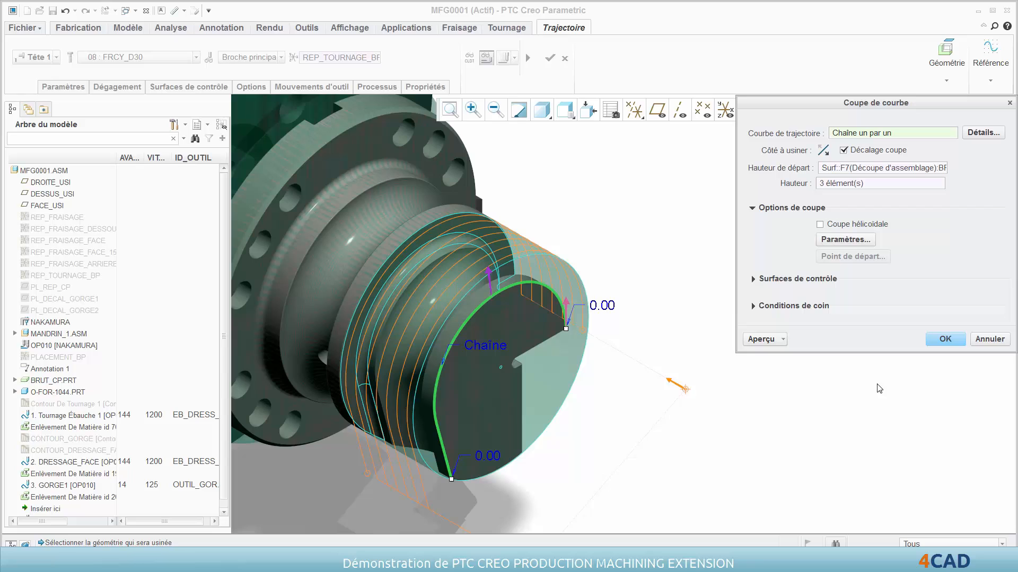
left_click(566, 307)
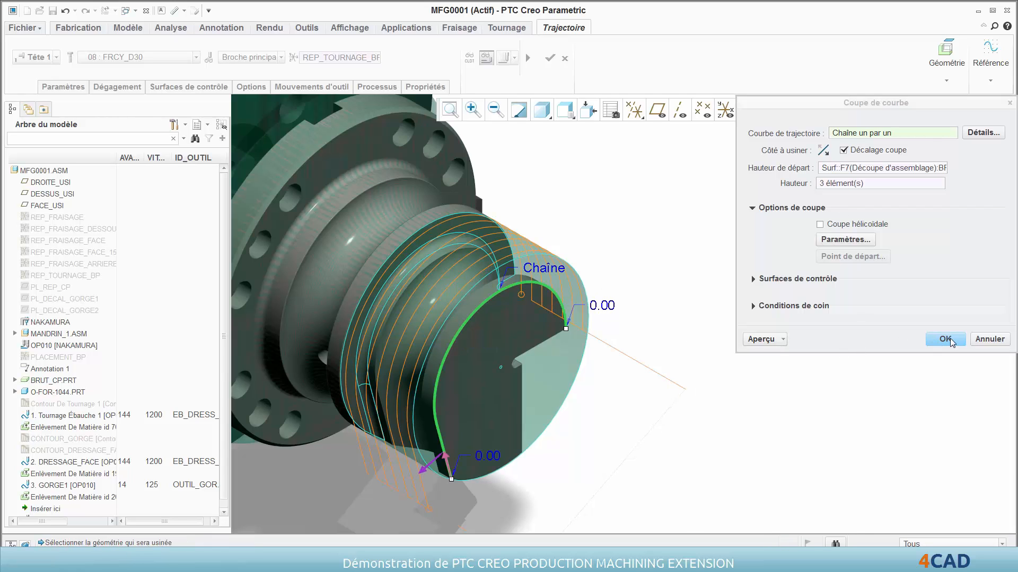
left_click(945, 339)
Play the toolpath of the redefined curve cut to check the tool's movement, and close the playback.
left_click(503, 58)
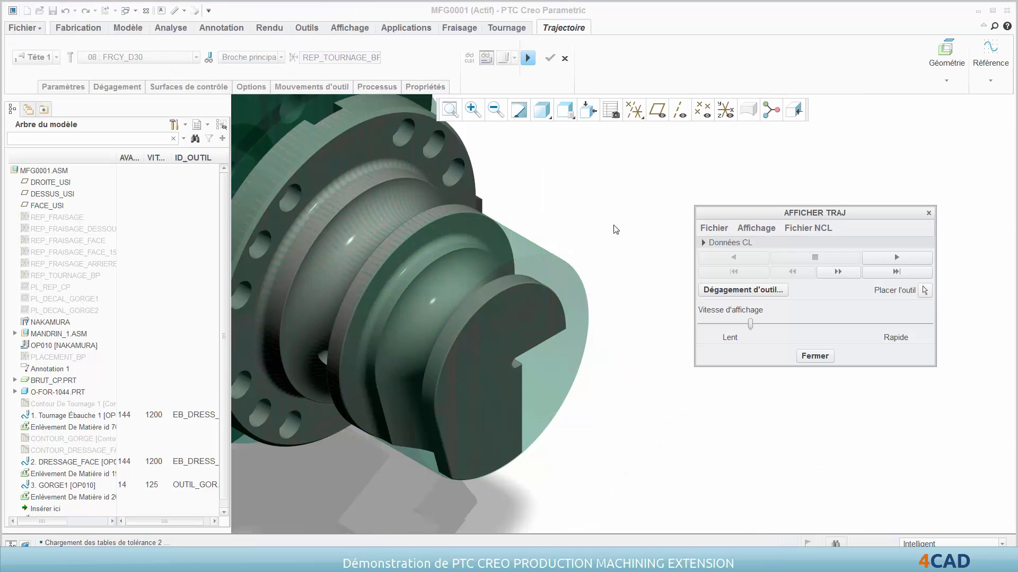
left_click(896, 258)
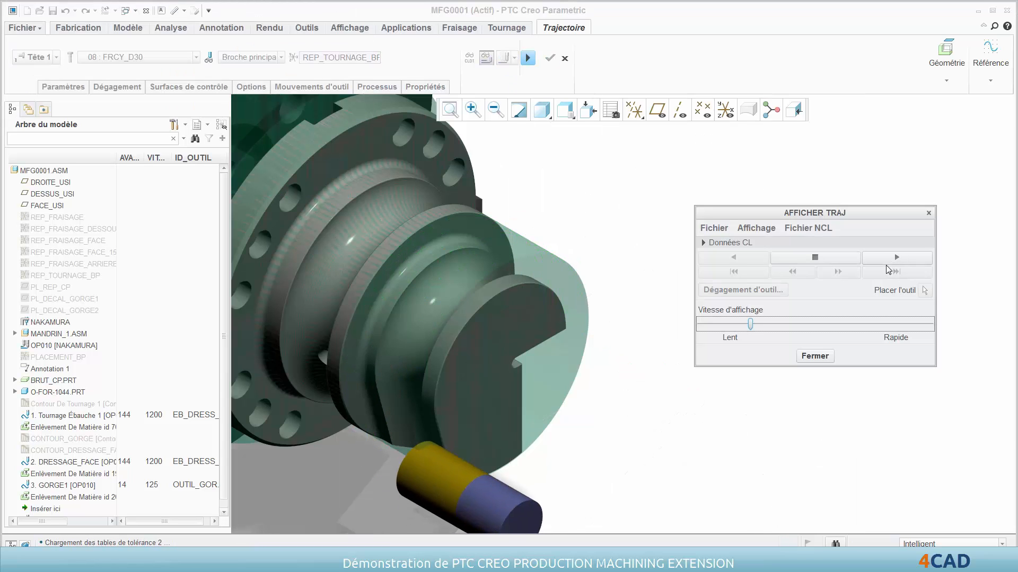
left_click(809, 360)
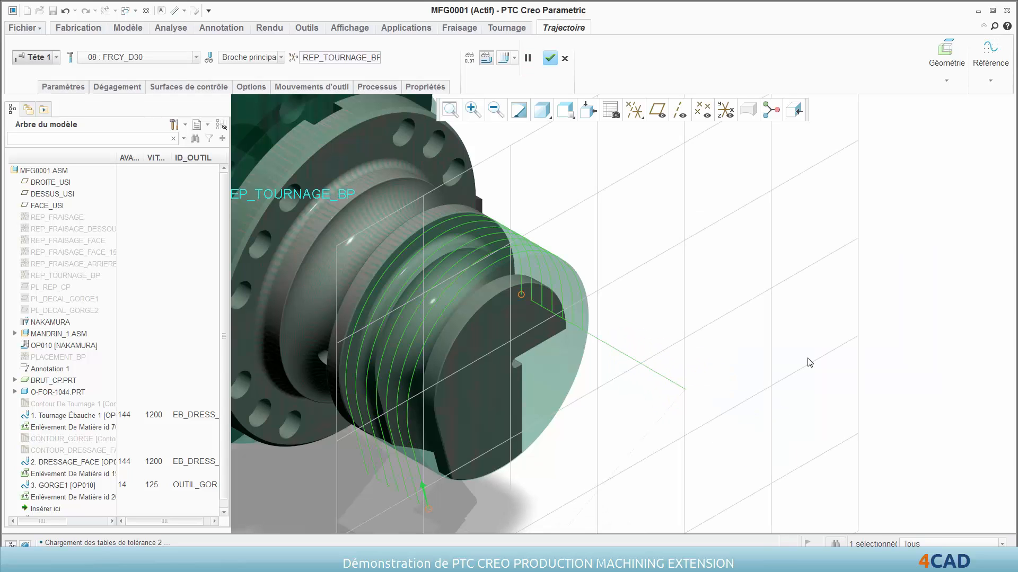
Accept the trajectory milling sequence and create its automatic material removal from the stock.
middle_click(804, 355)
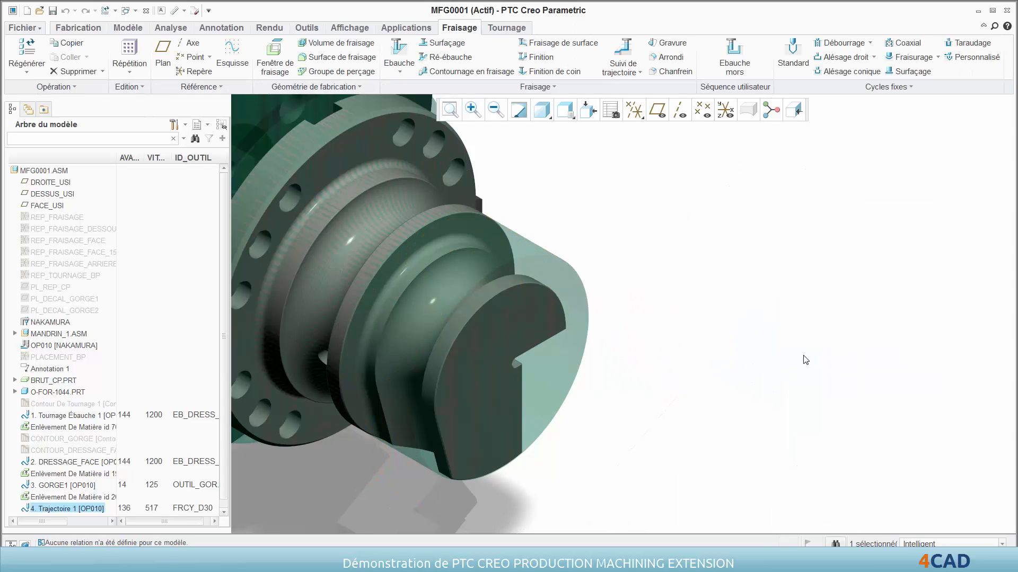
key("F5")
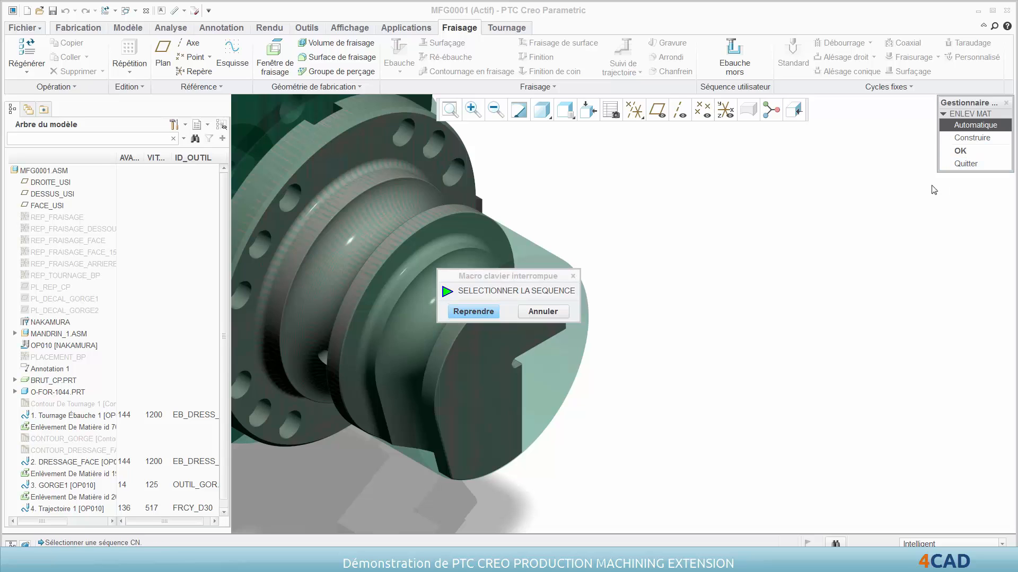
left_click(487, 312)
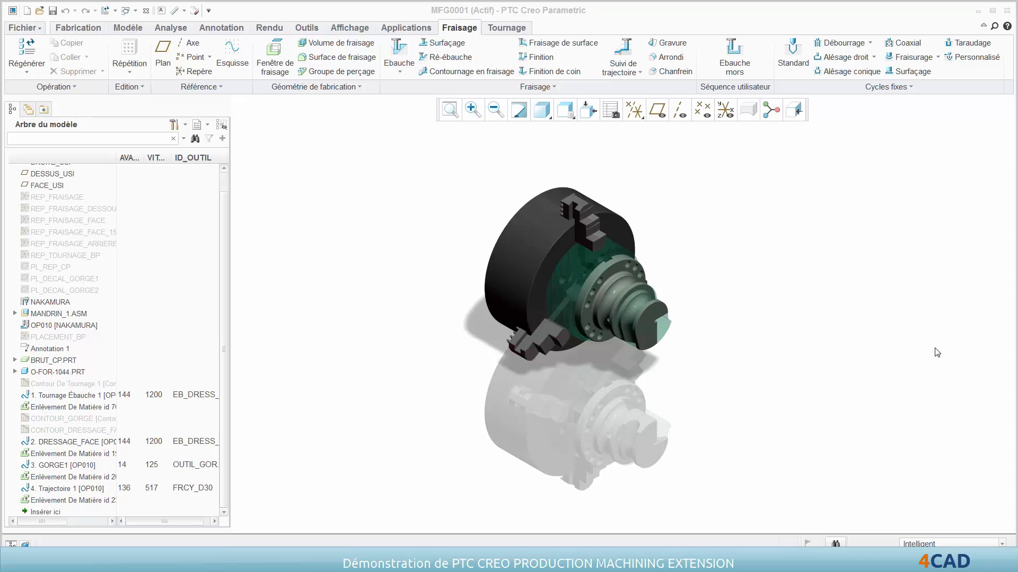
Start the predefined jaw roughing sequence (Ebauche mors) and assign REP_FRAISAGE_ARRIERE as its coordinate system.
left_click(749, 62)
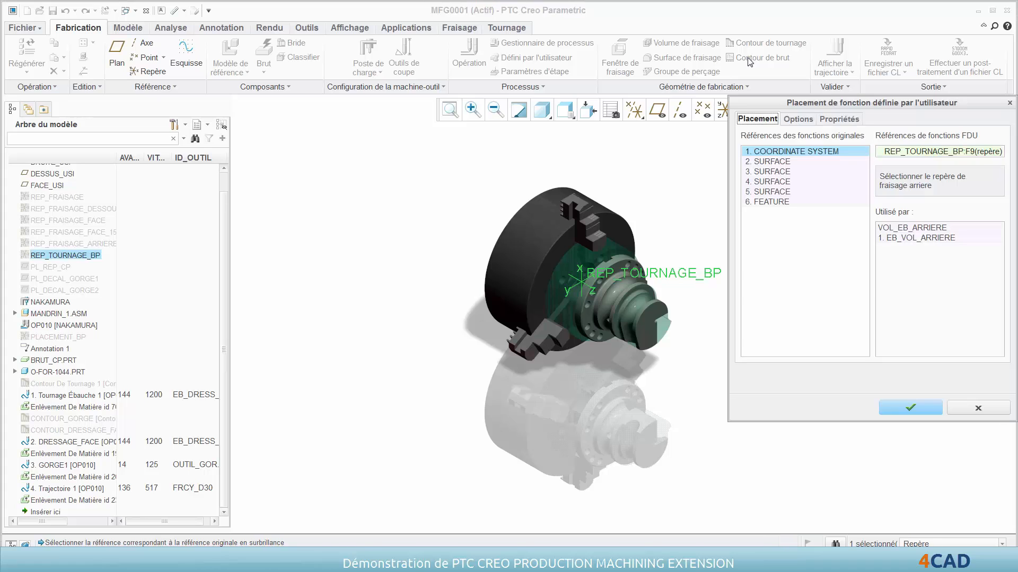
left_click(705, 180)
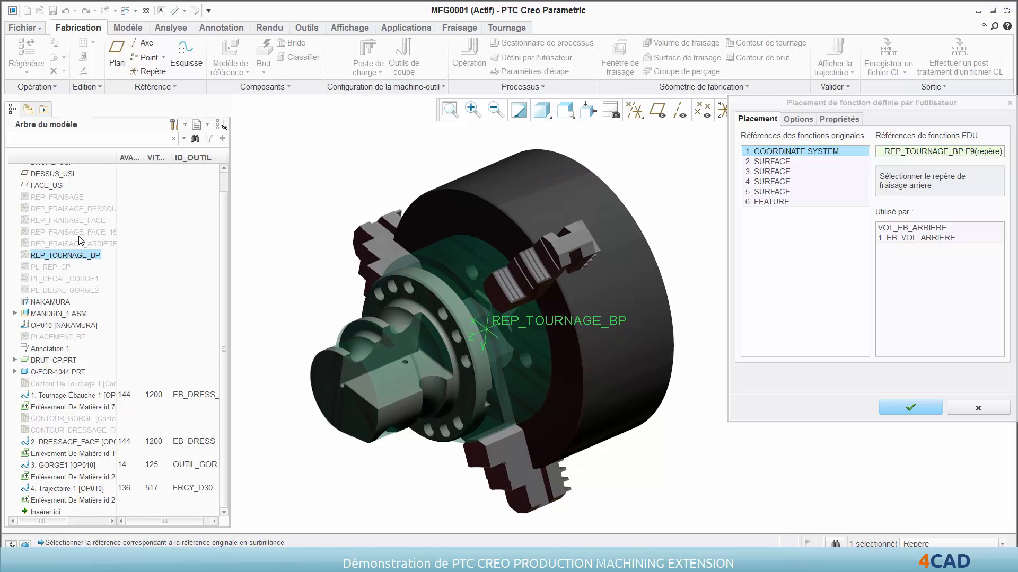
middle_click(65, 246)
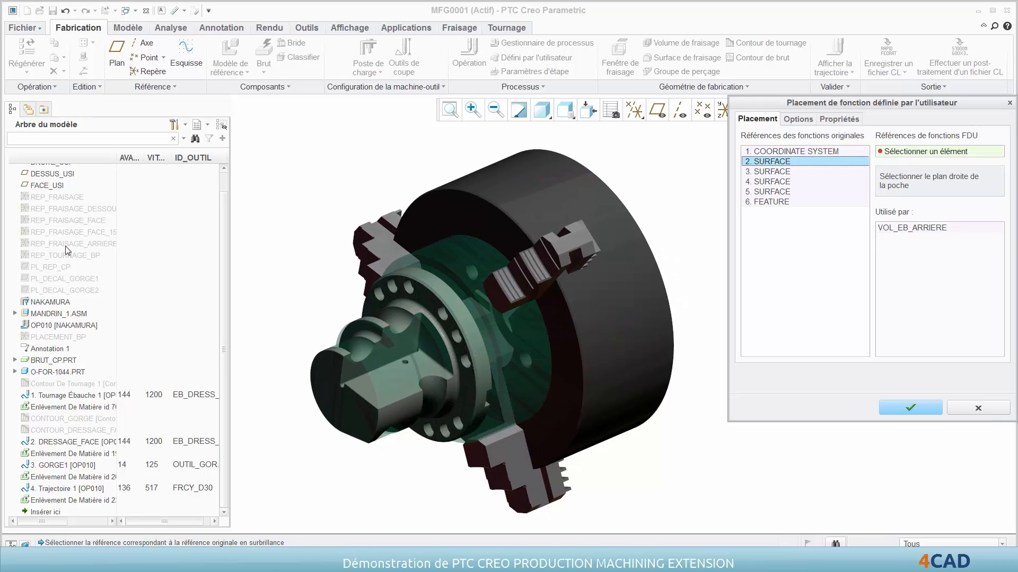
Assign the part's rear pocket surfaces and operation OP010 as the remaining references, then accept the placement and the NC step list.
left_click(430, 352)
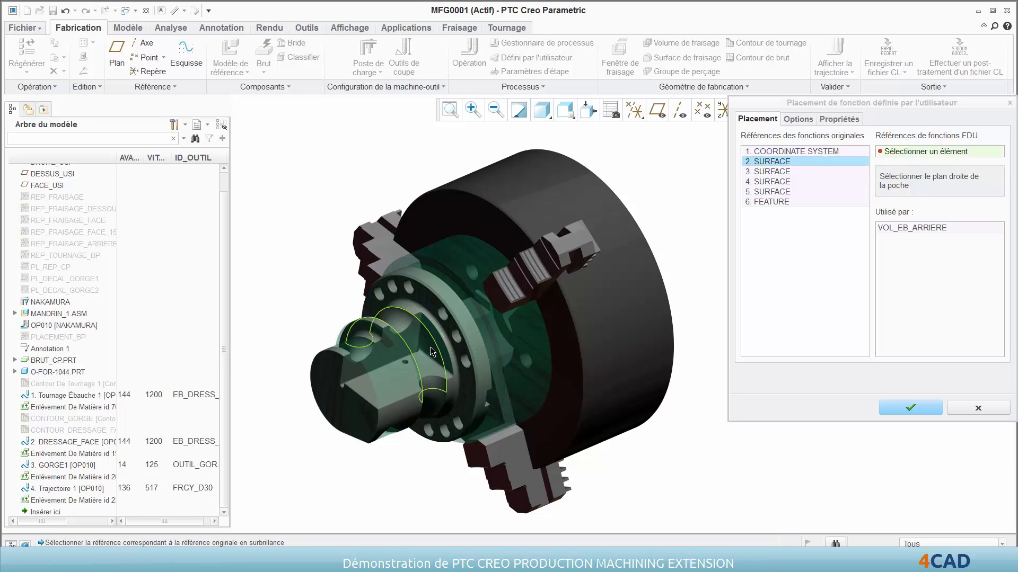
left_click(395, 356)
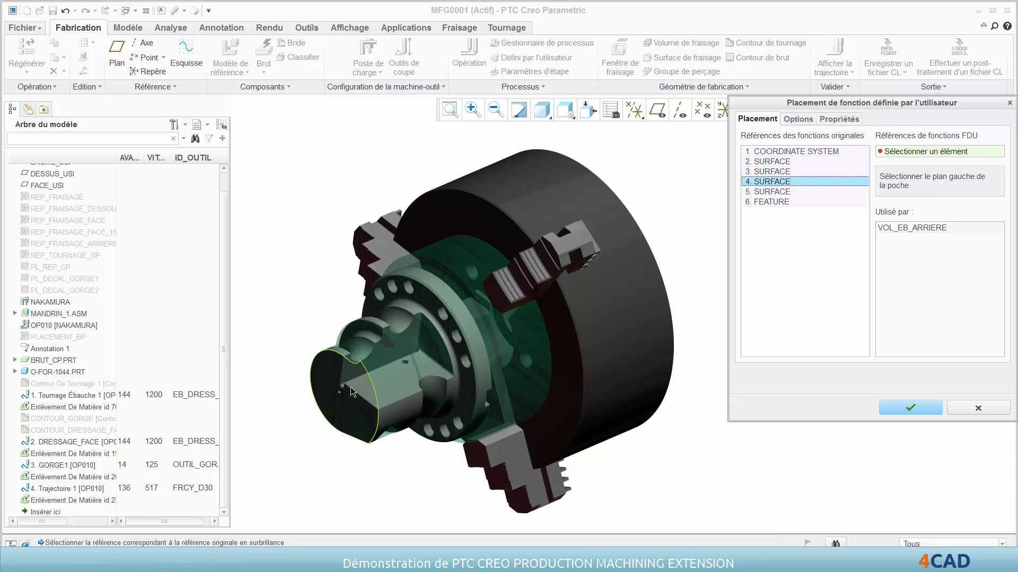
left_click(364, 385)
left_click(380, 381)
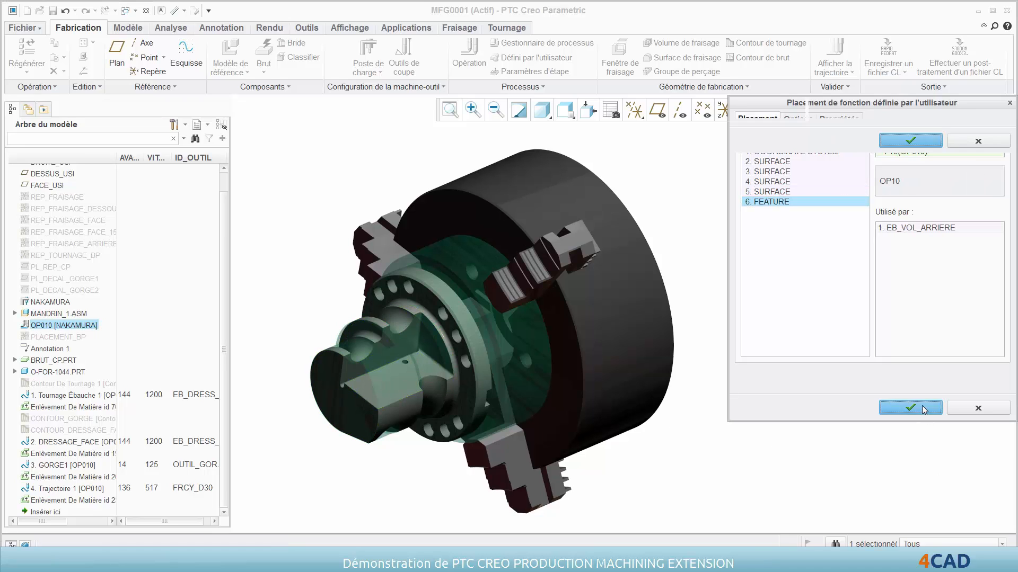
left_click(925, 412)
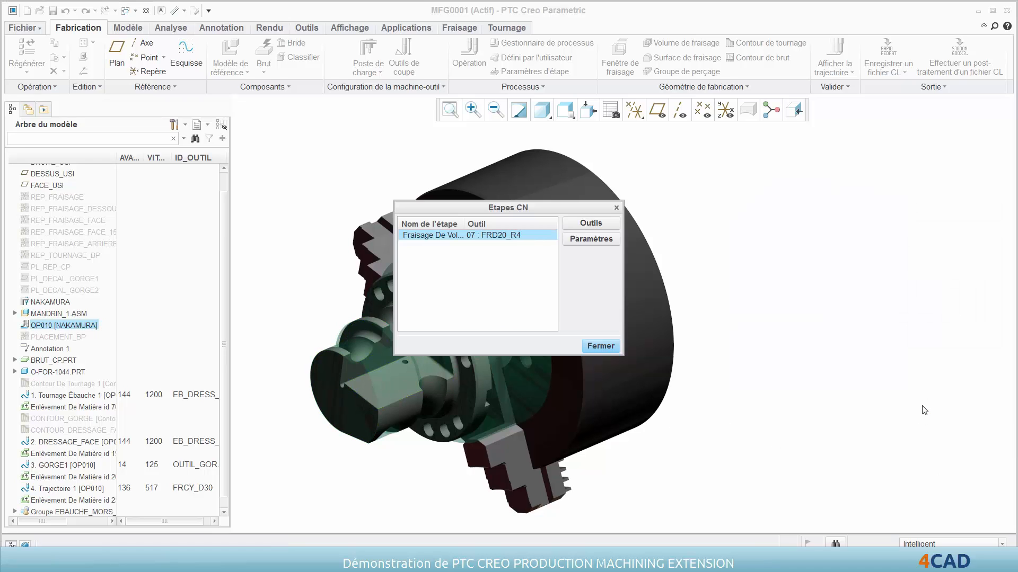
left_click(611, 348)
left_click(894, 283)
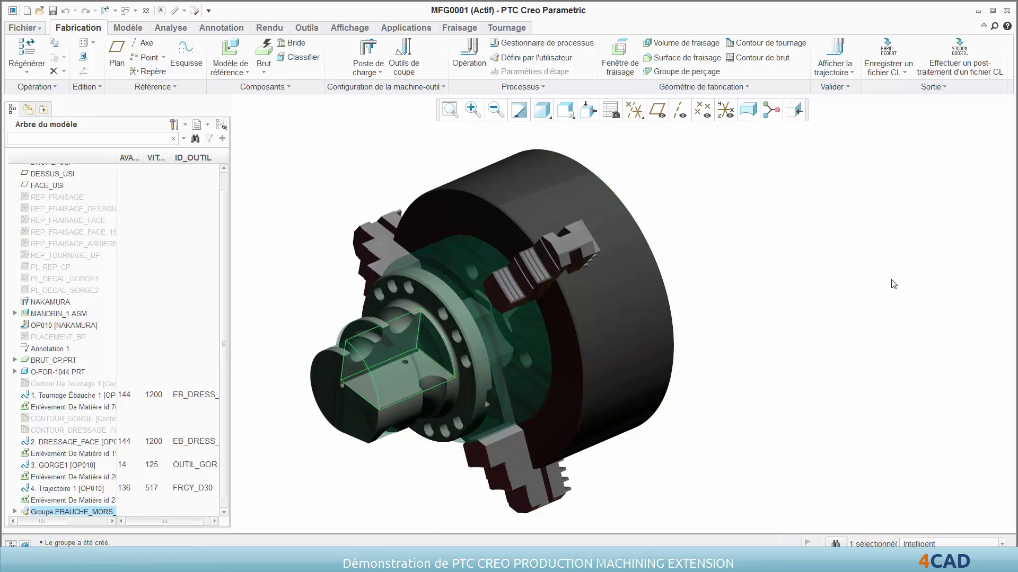
left_click(893, 284)
Play the toolpath of EB_VOL_ARRIERE in the jaw roughing group at an increased display speed.
key("ctrl+d")
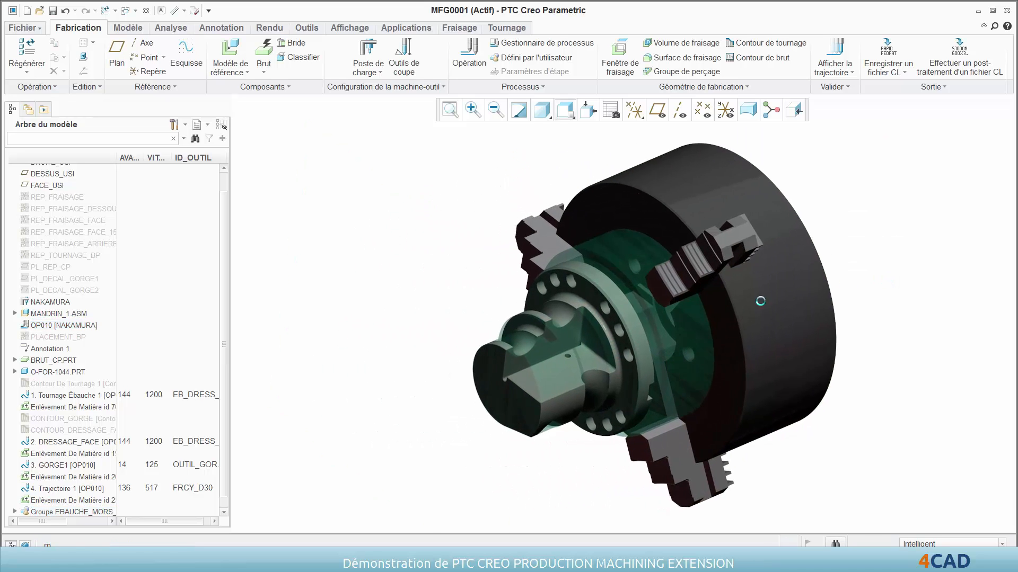
scroll(86, 447, "down", 1)
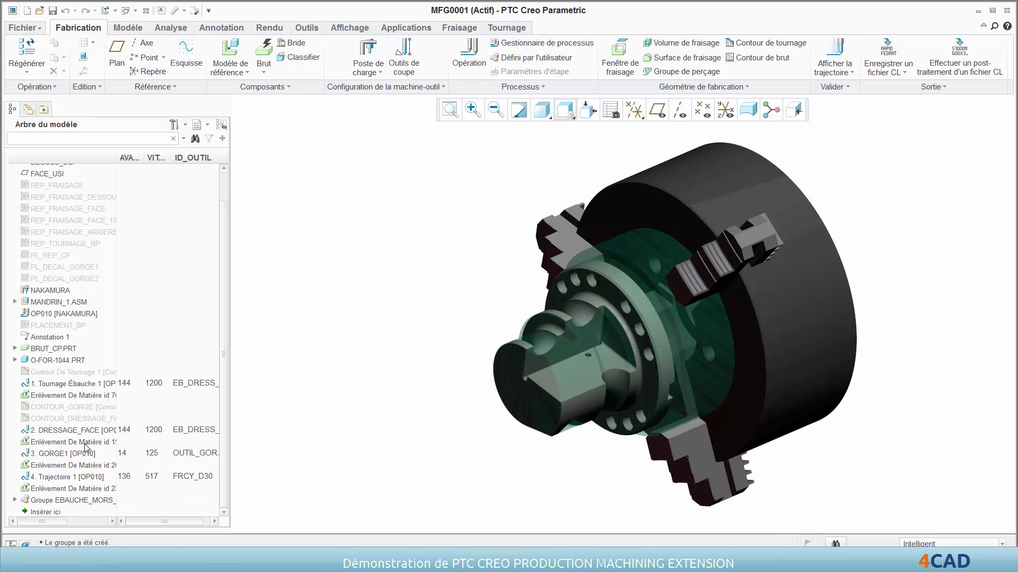
left_click(14, 500)
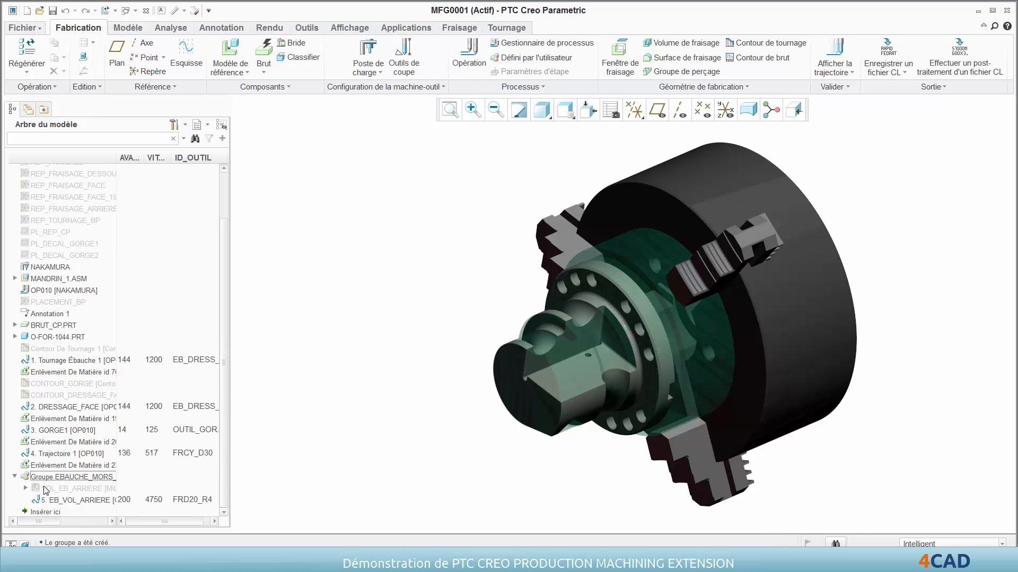
left_click(46, 488)
right_click(61, 502)
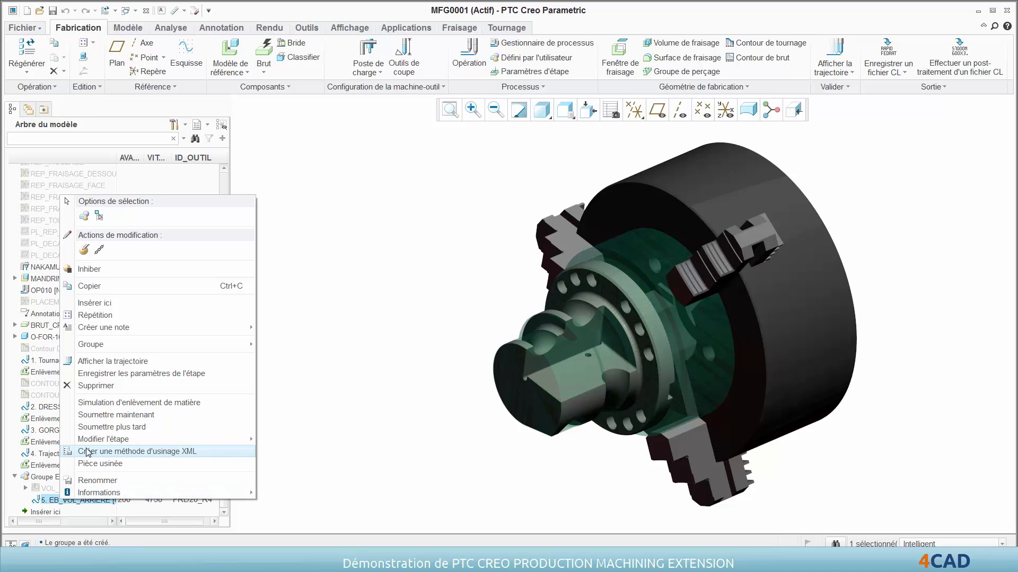
left_click(91, 361)
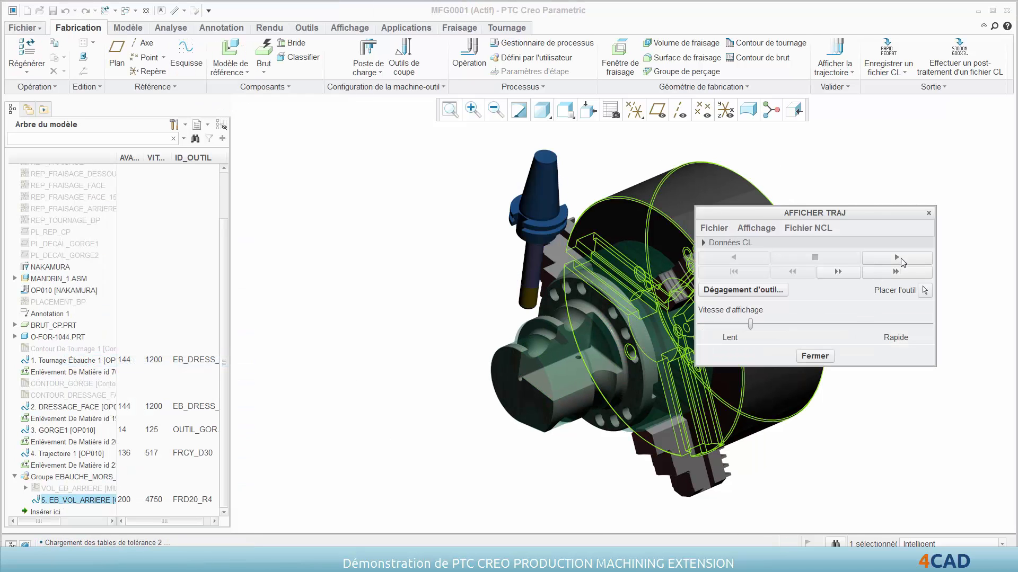
left_click(901, 256)
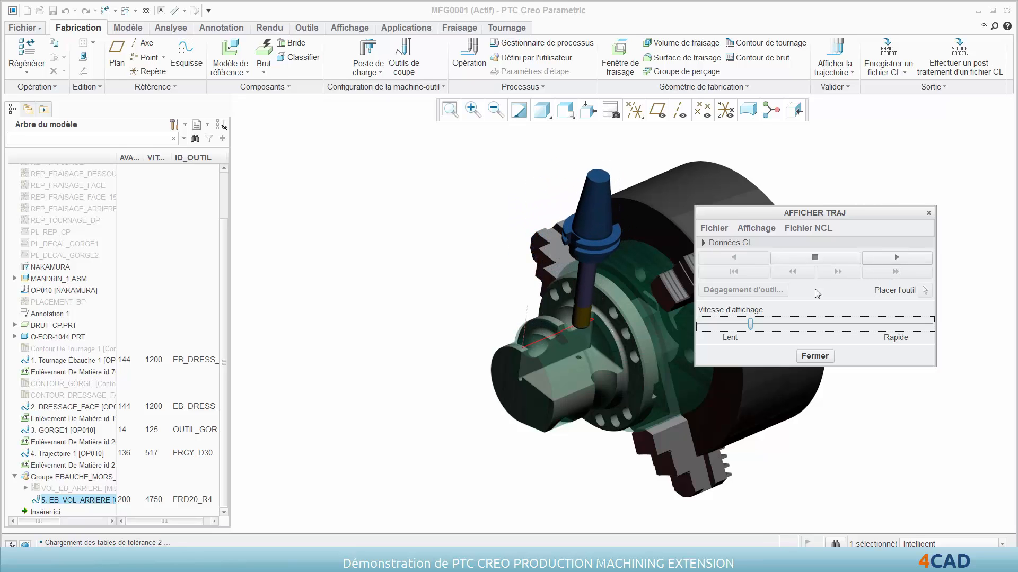
left_click_drag(750, 324, 816, 324)
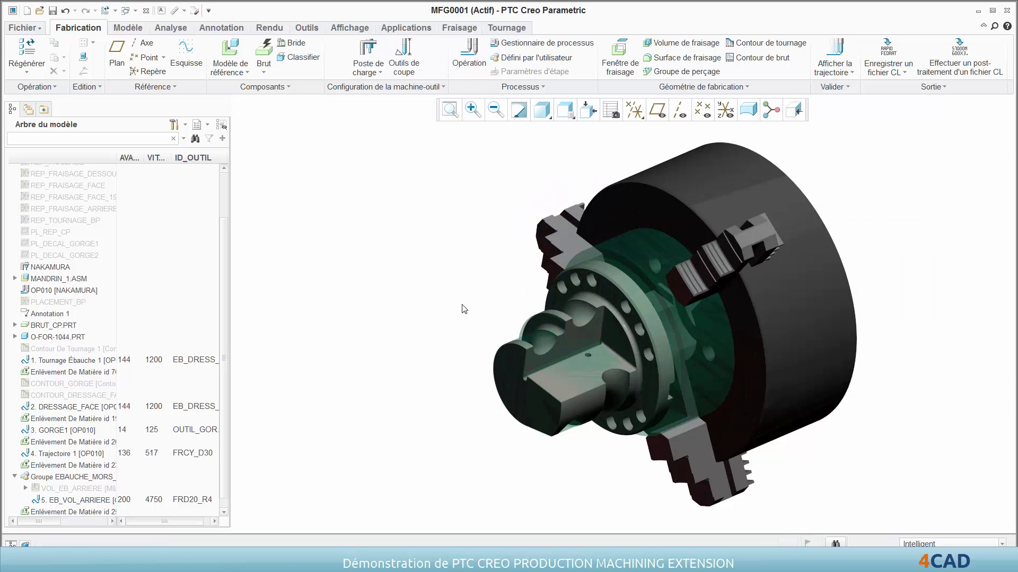
Open the reference part O-FOR-1044 from the manufacturing assembly in its own window.
key("ctrl+d")
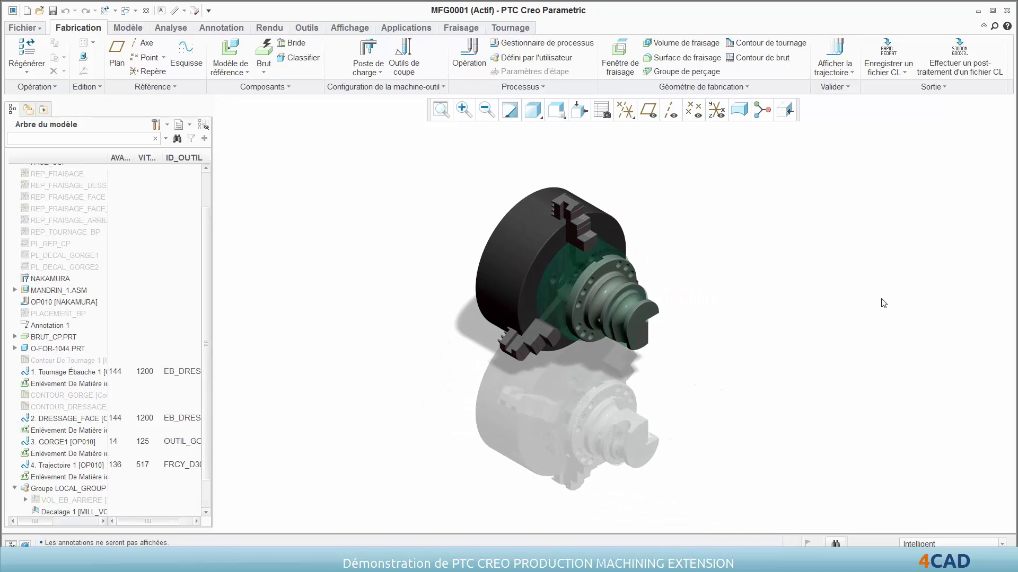
left_click(584, 285)
right_click(693, 245)
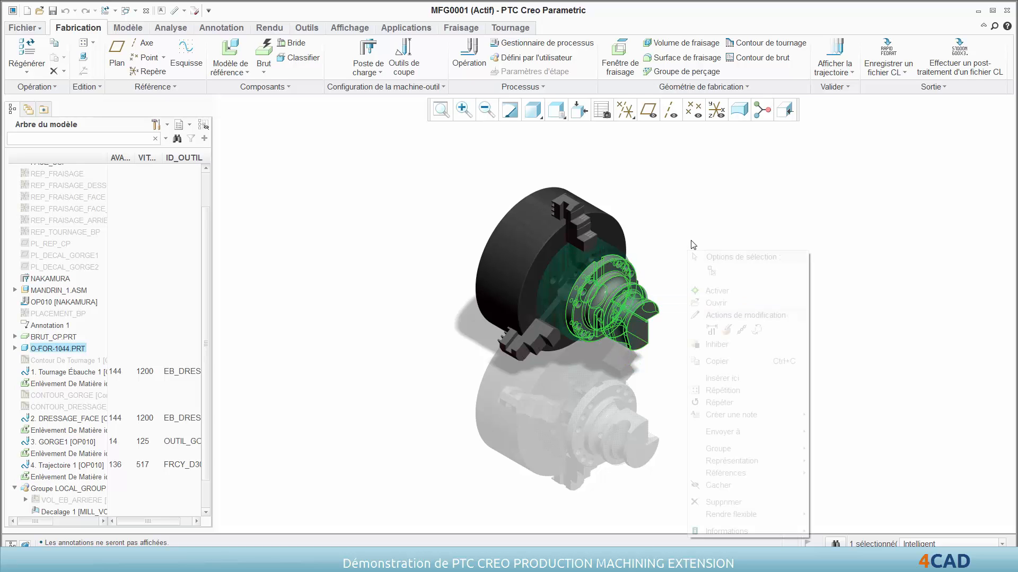
left_click(716, 303)
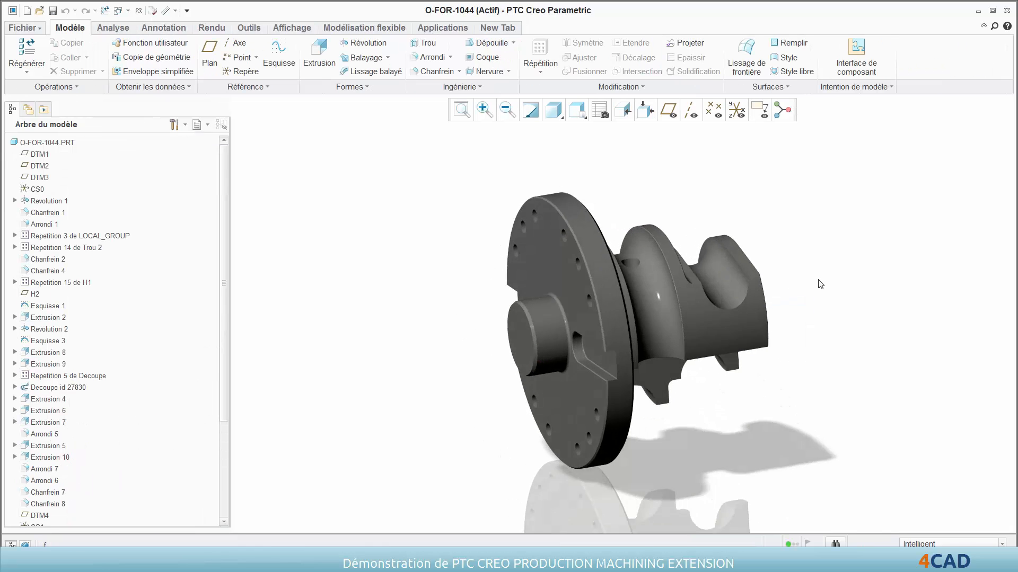
Set the section diameter of the revolved groove next to the flange (Revolution 2) to 41.75.
double_click(654, 317)
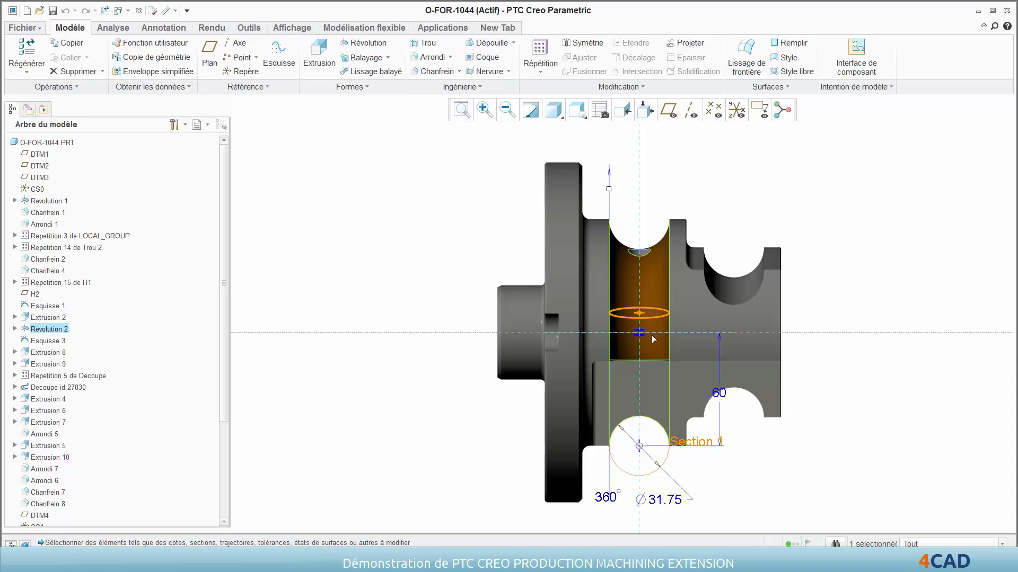
double_click(667, 500)
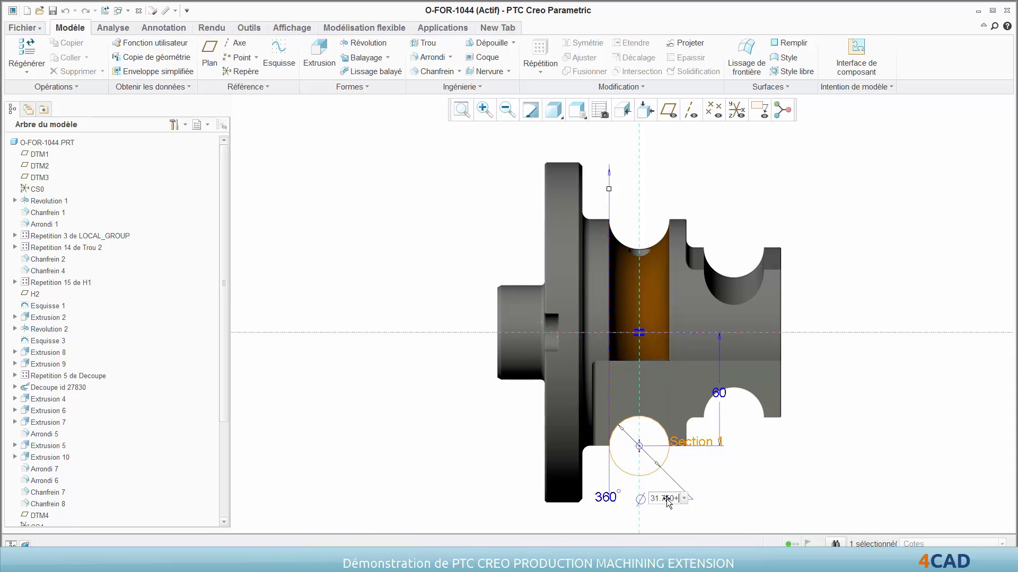
type("41.75")
key("Return")
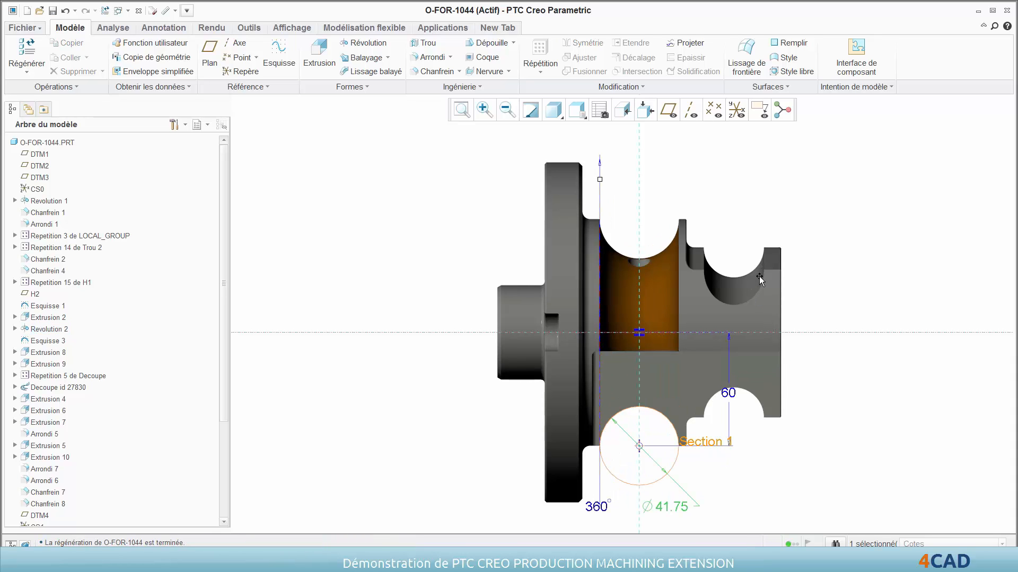
Enlarge the section diameter of the second circular groove near the part's free end to match the first groove.
double_click(759, 276)
double_click(822, 459)
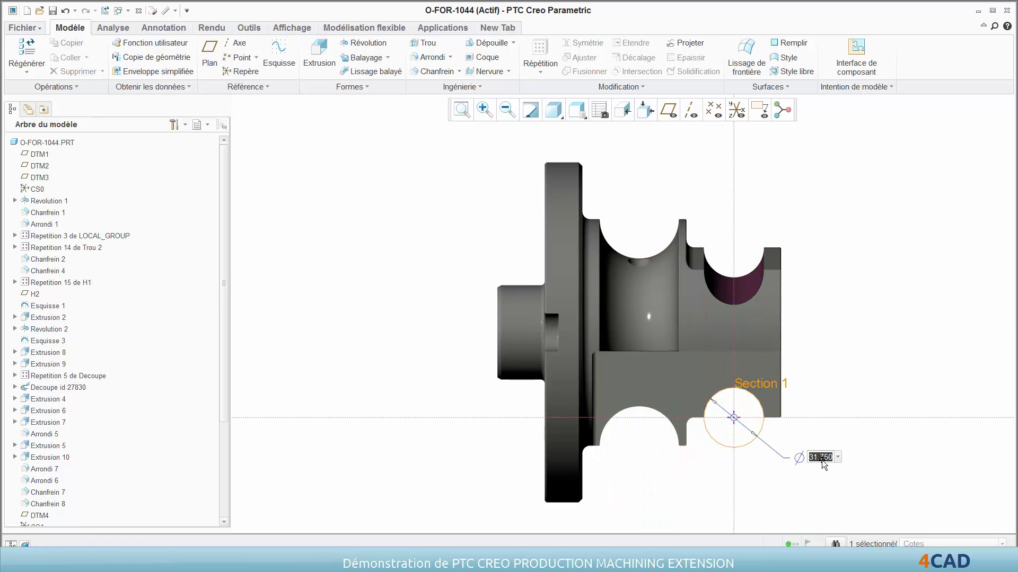
type("+1")
key("Return")
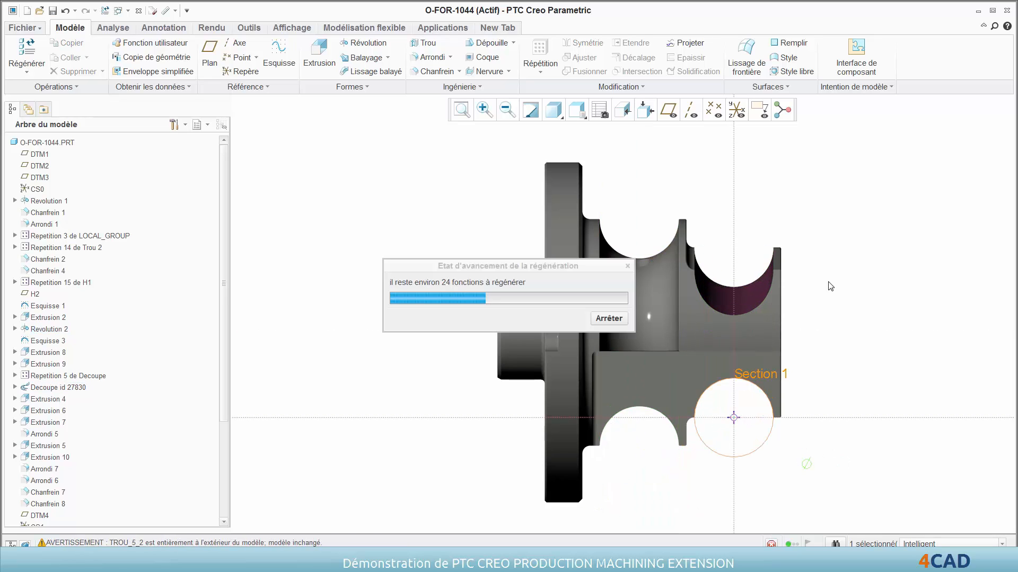
Increase the length of the free-end extrusion (Extrusion 8) by 20.
scroll(830, 286, "down", 5)
double_click(711, 243)
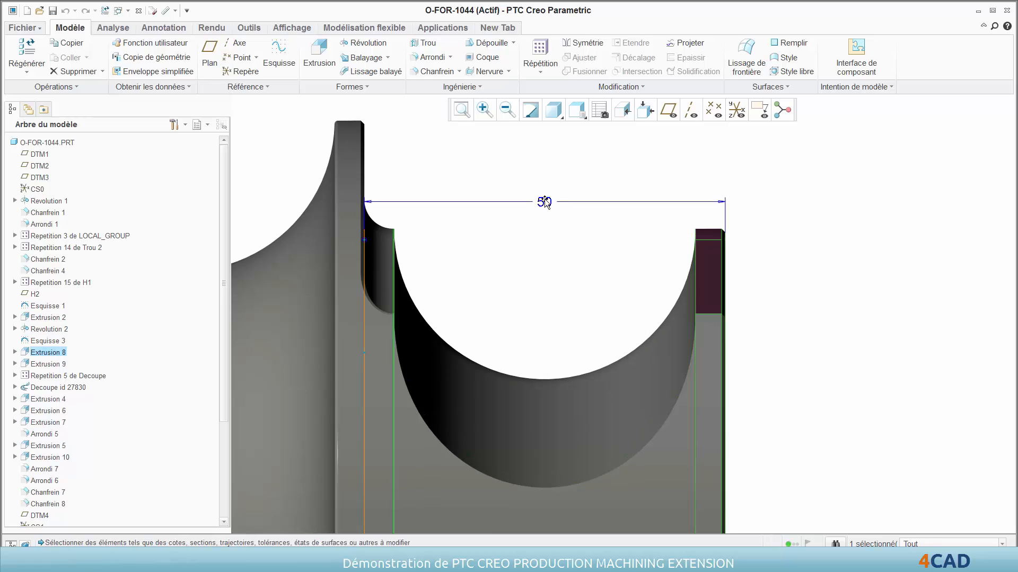
double_click(543, 201)
key("End")
type("+20")
key("Return")
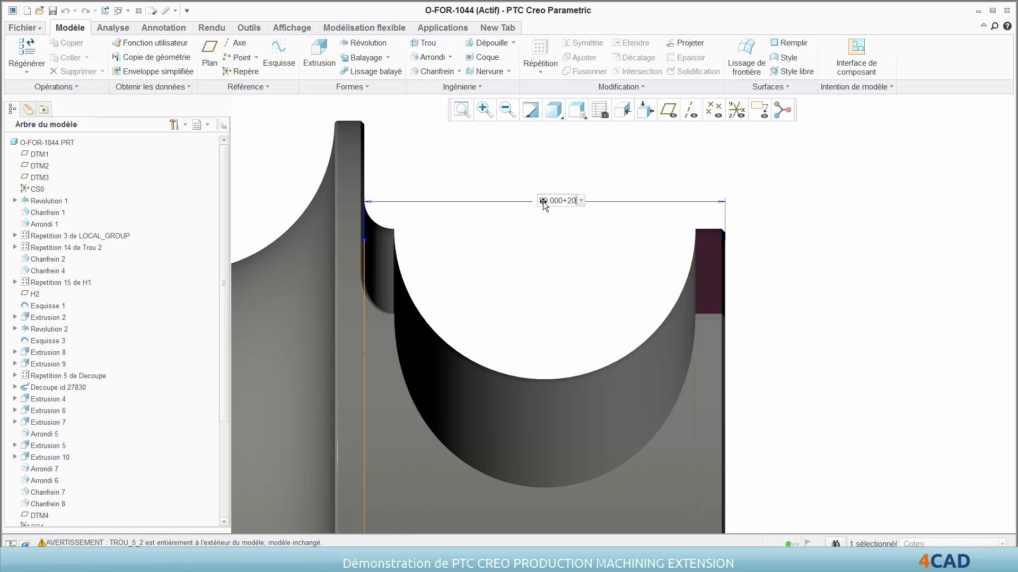
key("ctrl+d")
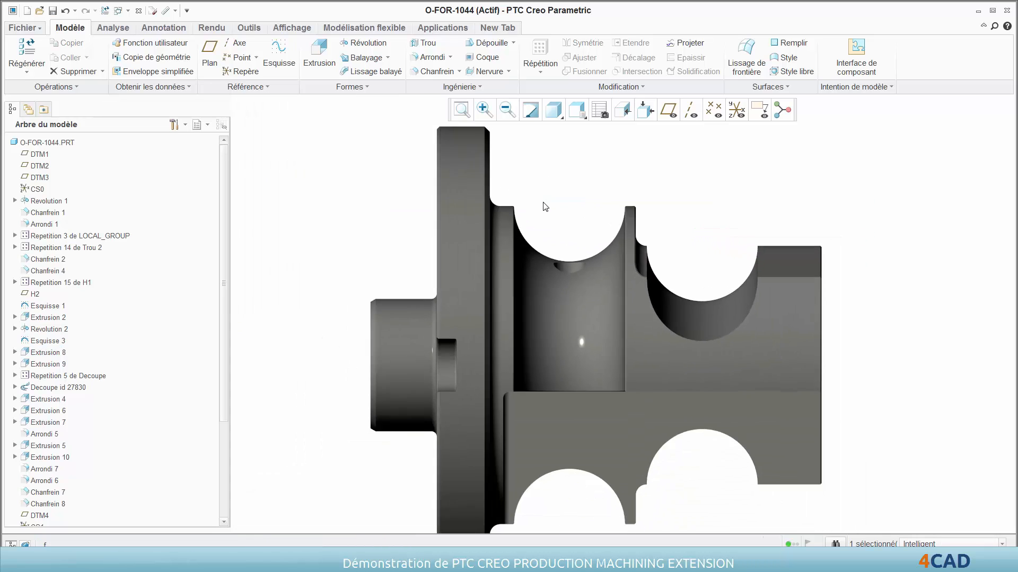
Switch back to the manufacturing assembly MFG0001 and regenerate it with the modified part.
left_click(119, 11)
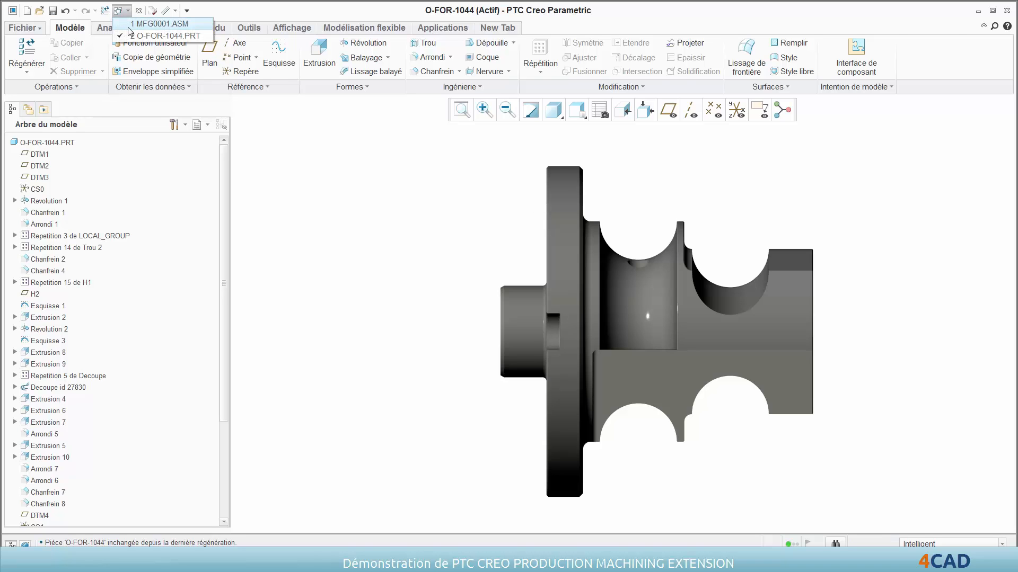
left_click(153, 24)
key("ctrl+d")
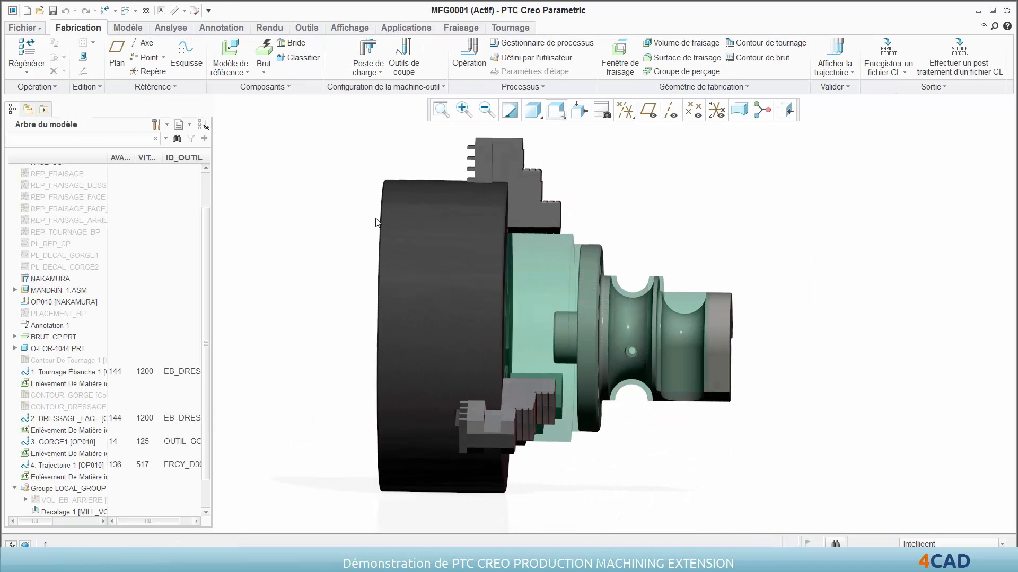
left_click(37, 53)
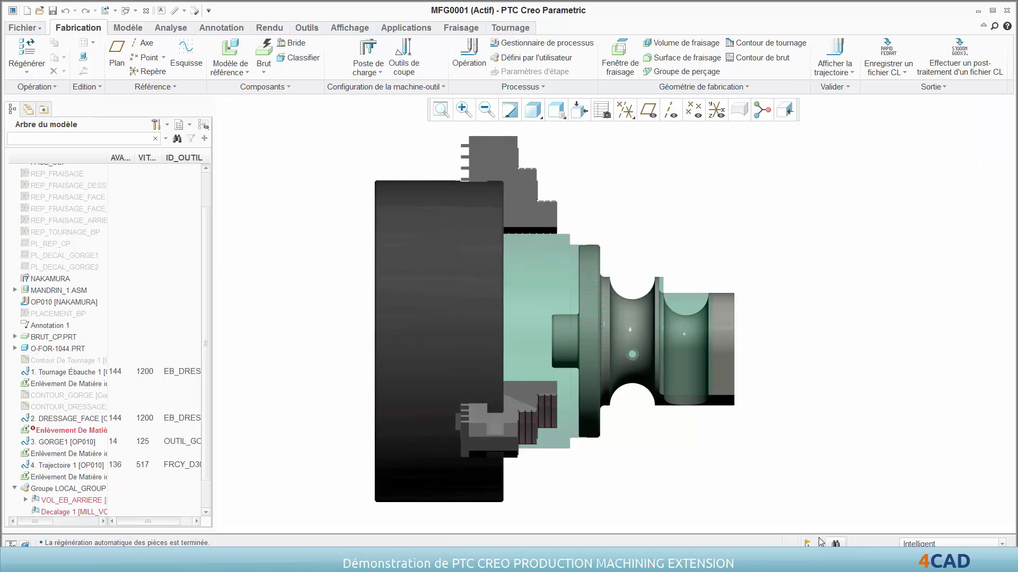
Inspect the regeneration failure notifications for MFG0001 and locate the affected material removal feature in the model tree.
mouse_move(809, 544)
left_click(875, 526)
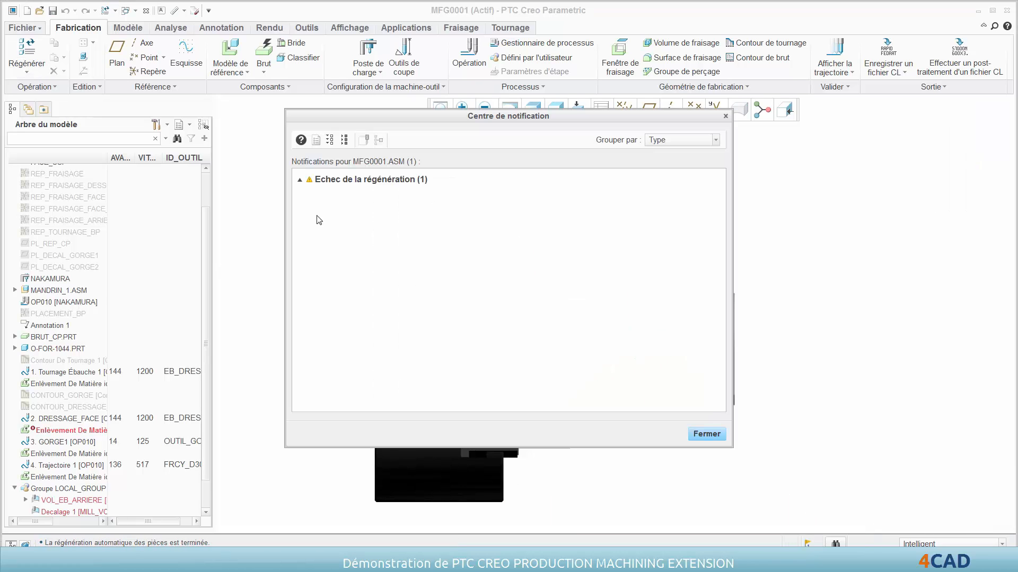
left_click(300, 180)
left_click(309, 198)
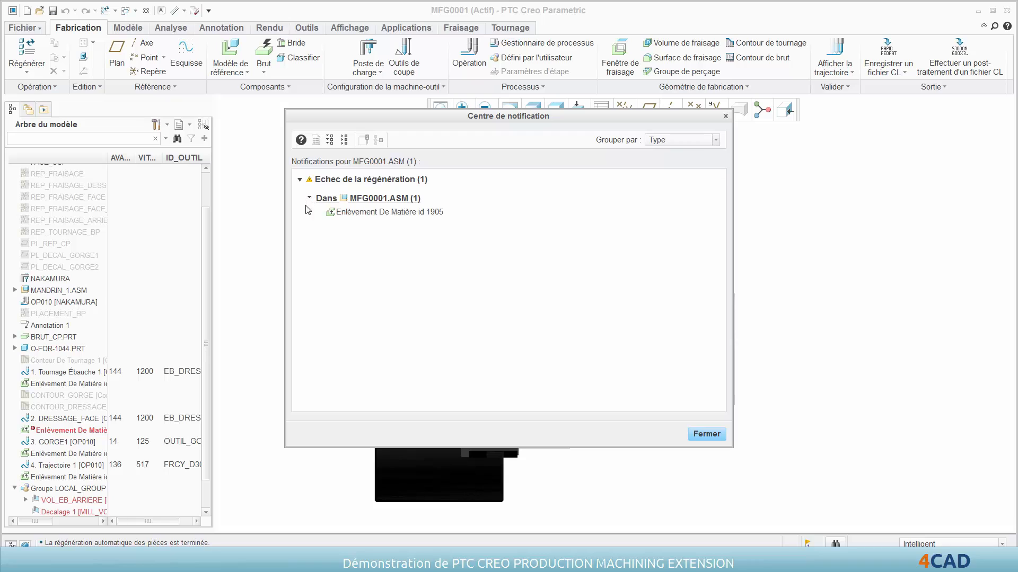
right_click(348, 215)
left_click(382, 266)
left_click(705, 434)
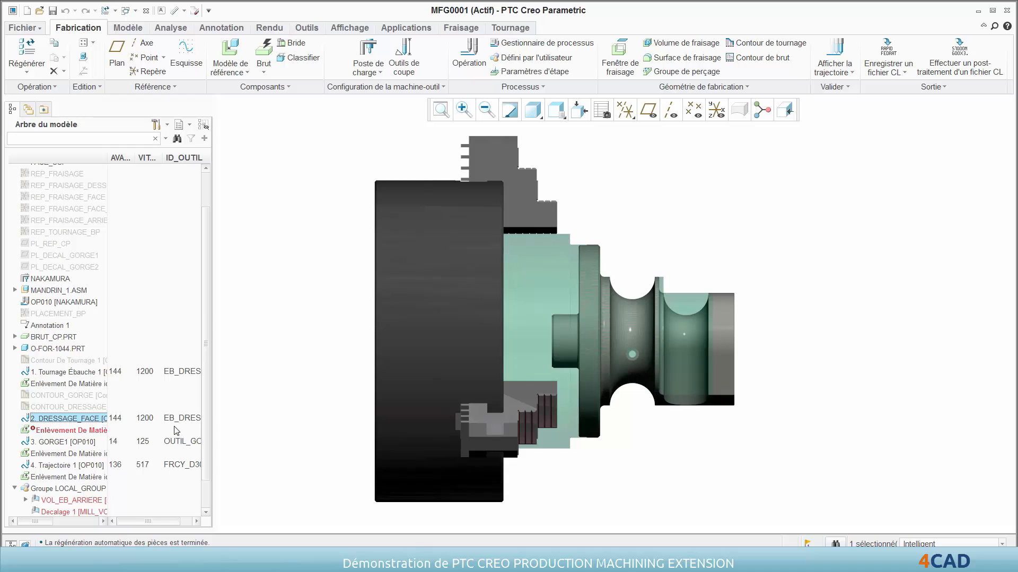
left_click(276, 438)
Show the annotations, set the main spindle stock length (LONGUEUR_BRUT_BP) to 220 mm and regenerate the assembly.
left_click(630, 120)
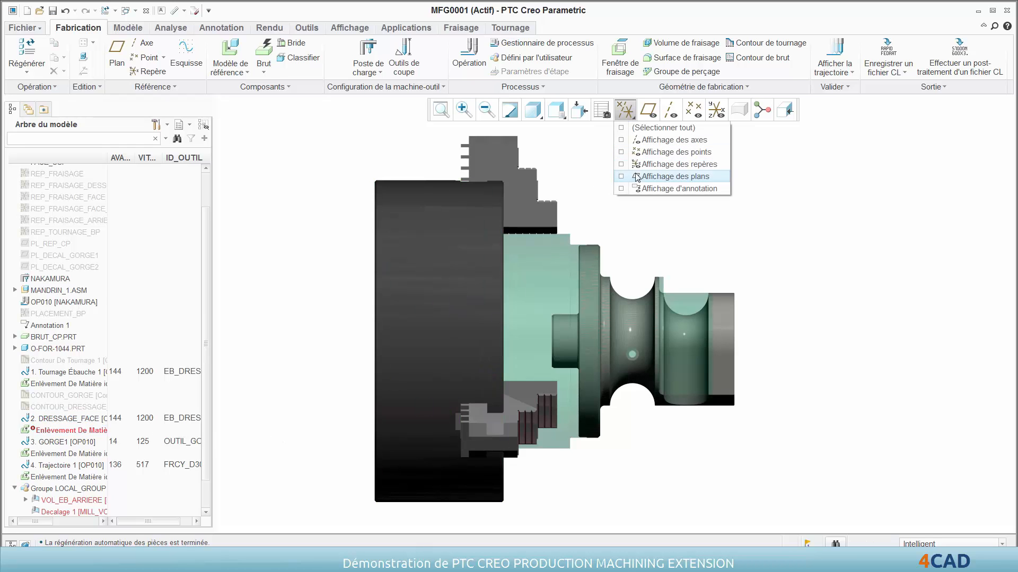
left_click(652, 192)
double_click(417, 152)
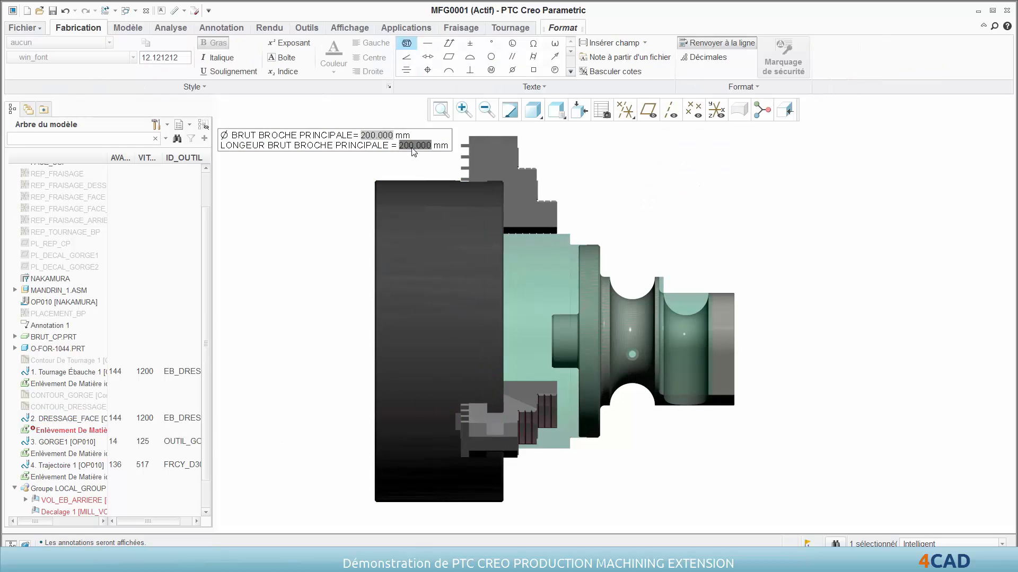
double_click(424, 148)
type("22")
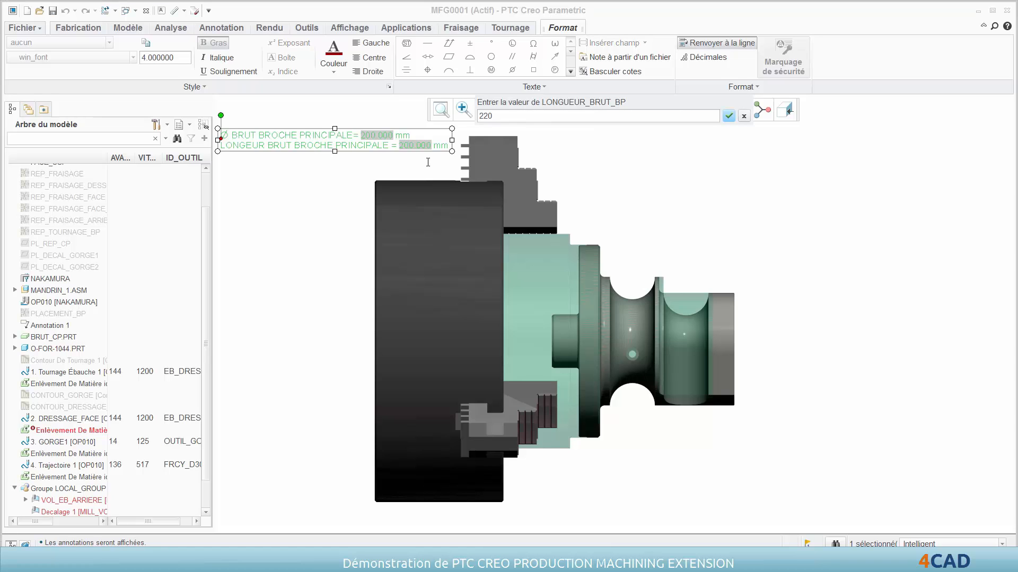
type("0")
key("Return")
key("ctrl+g")
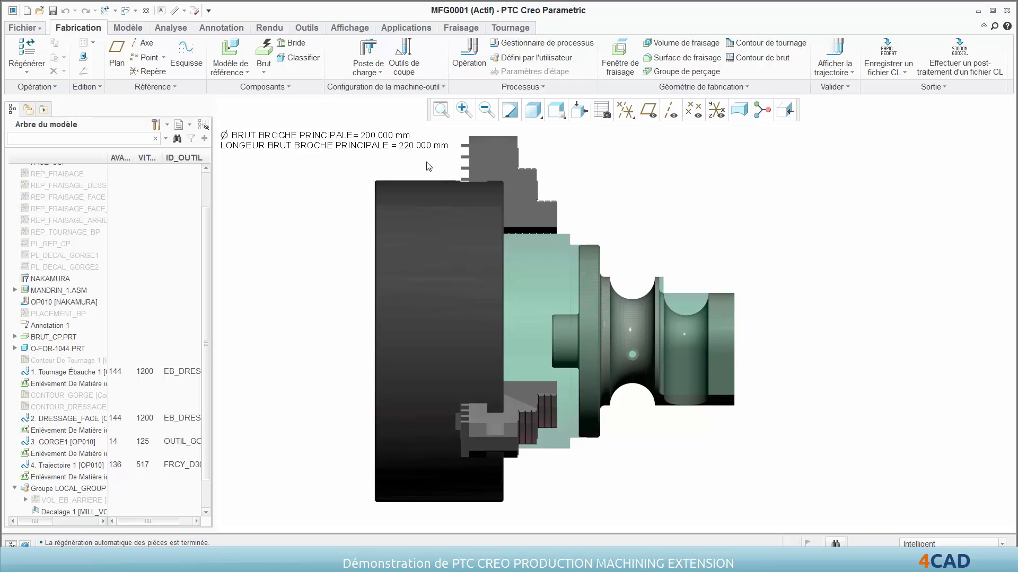
Display the toolpath of operation OP010 and post-process it into an NC file with the default post-processor options.
key("ctrl+d")
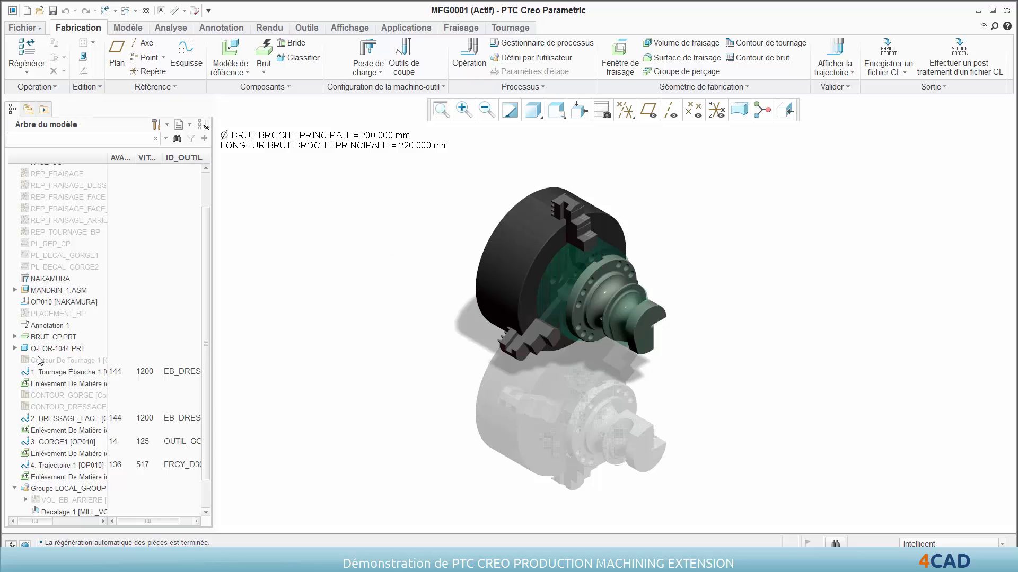
right_click(42, 302)
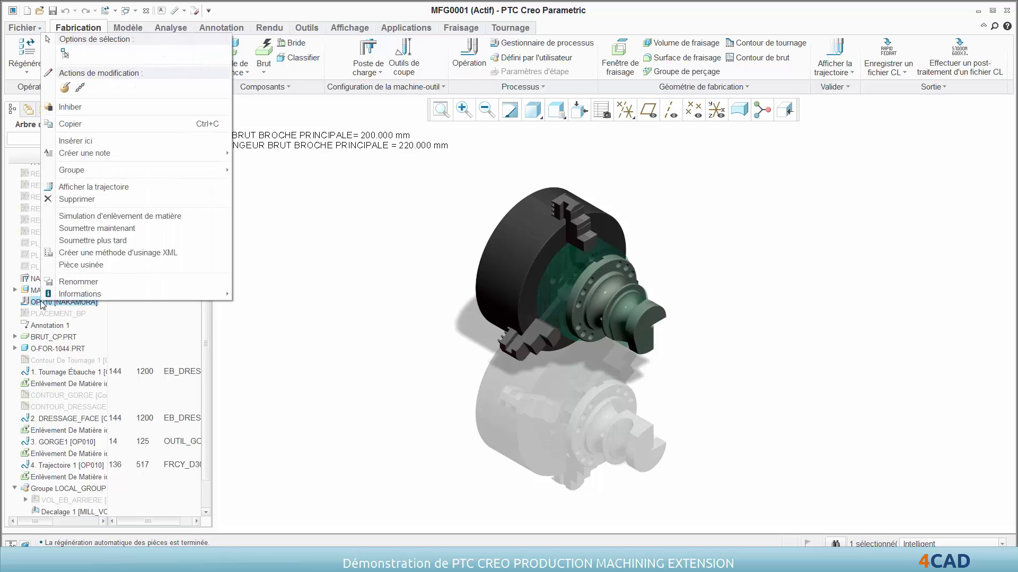
left_click(88, 187)
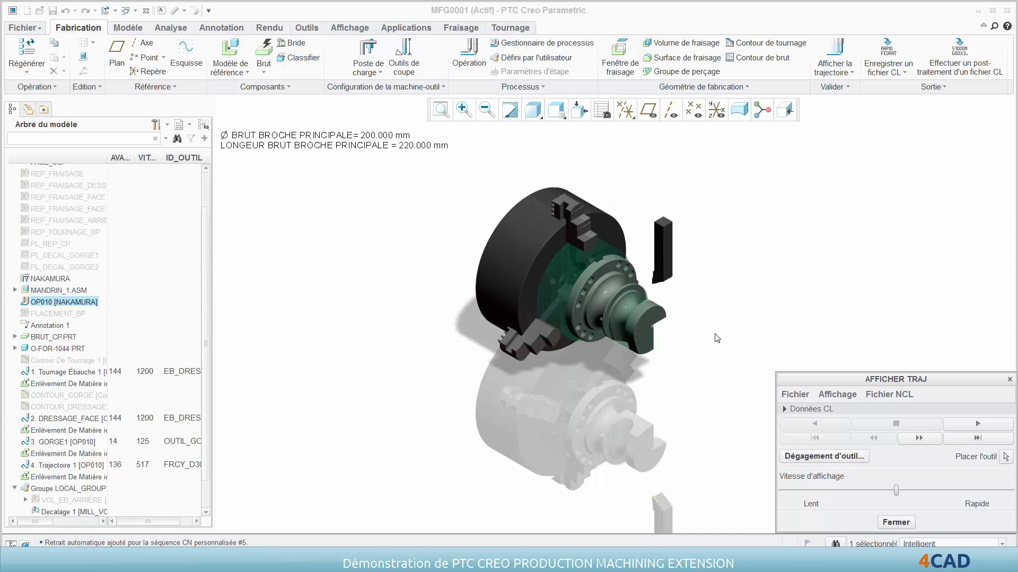
left_click(794, 394)
left_click(814, 446)
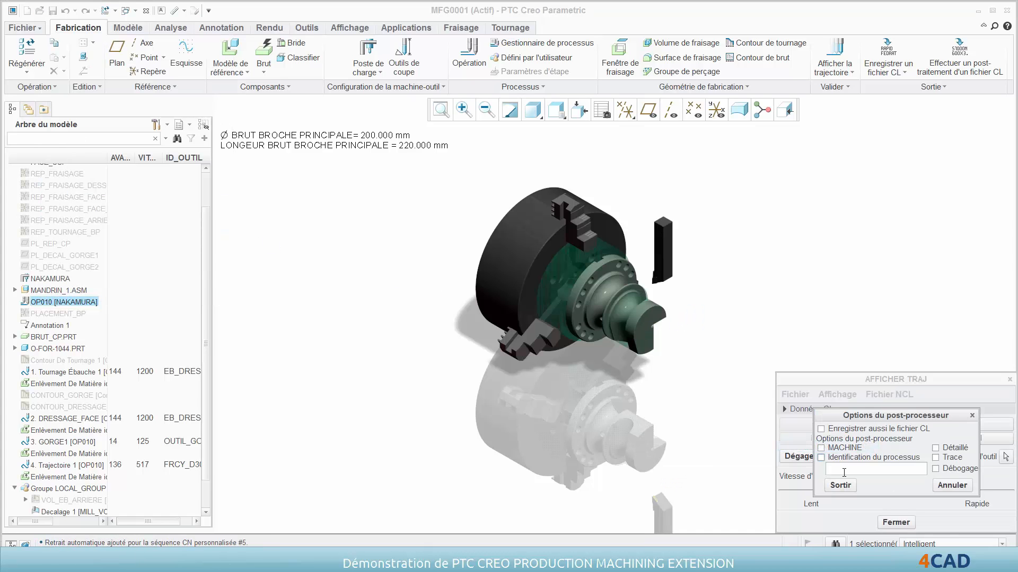
left_click(846, 486)
key("Return")
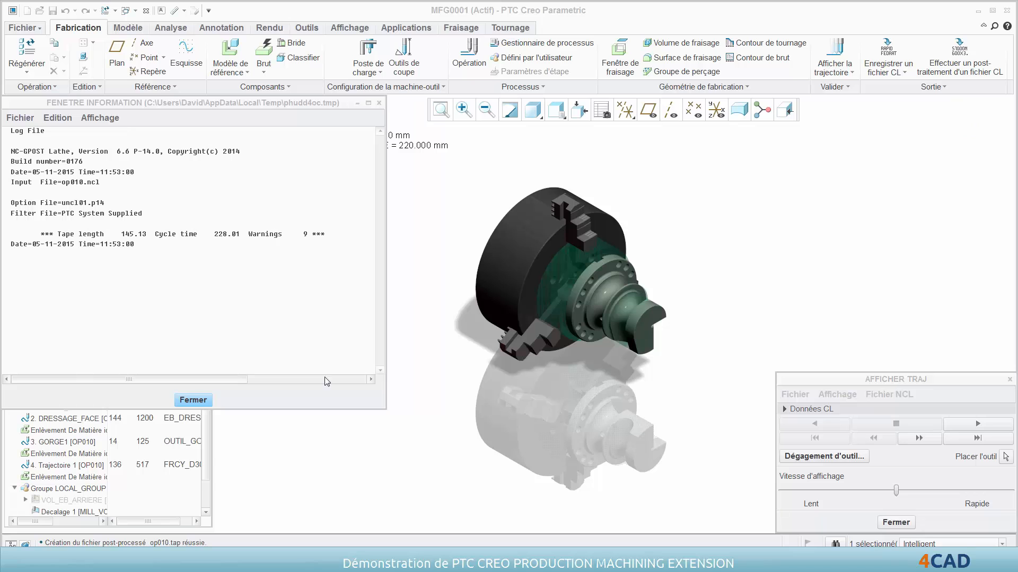
left_click(194, 400)
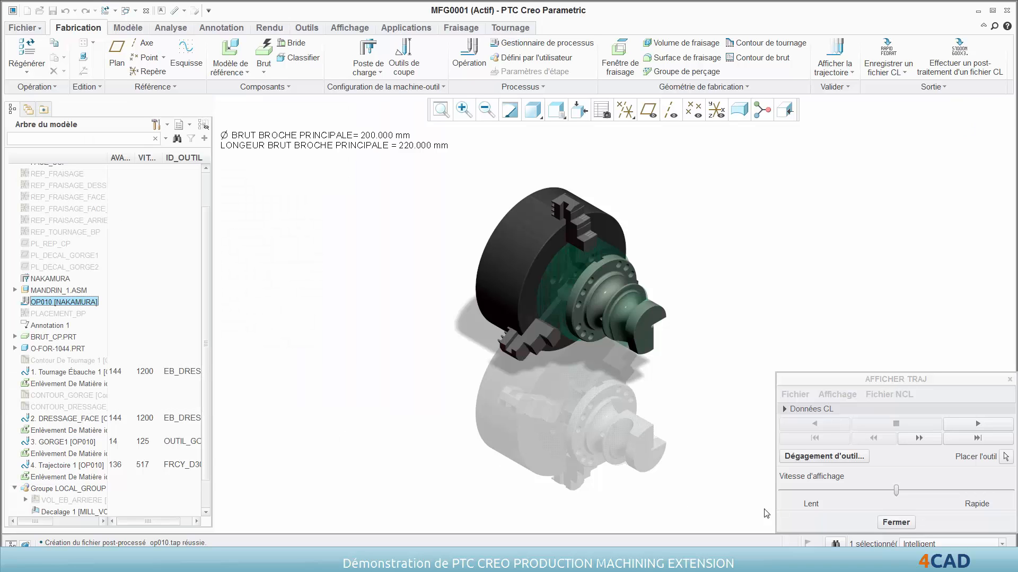
left_click(896, 522)
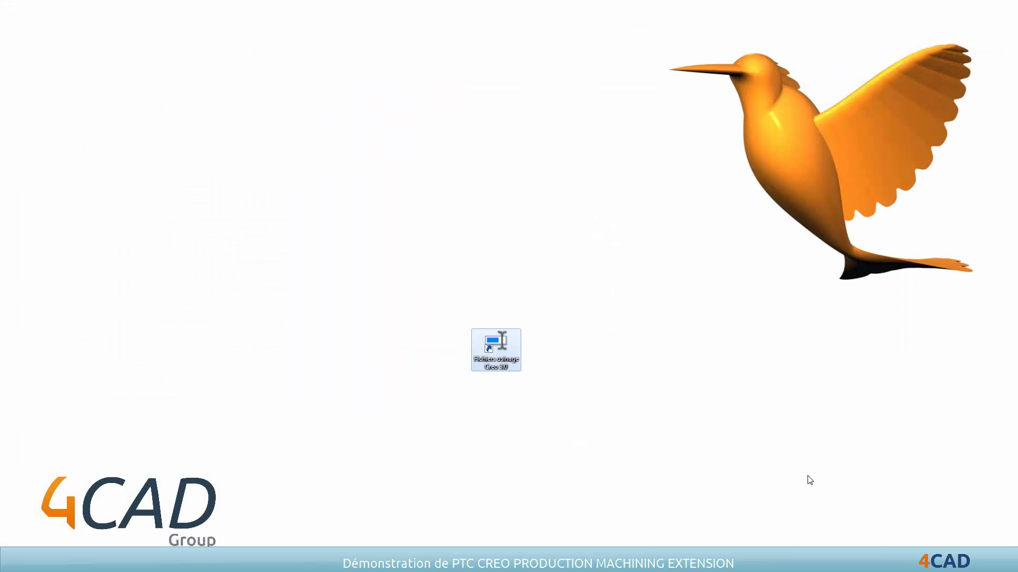
Open the generated NC file op010.tap from the fichier_usinage folder on the desktop in WordPad.
left_click(501, 353)
double_click(502, 353)
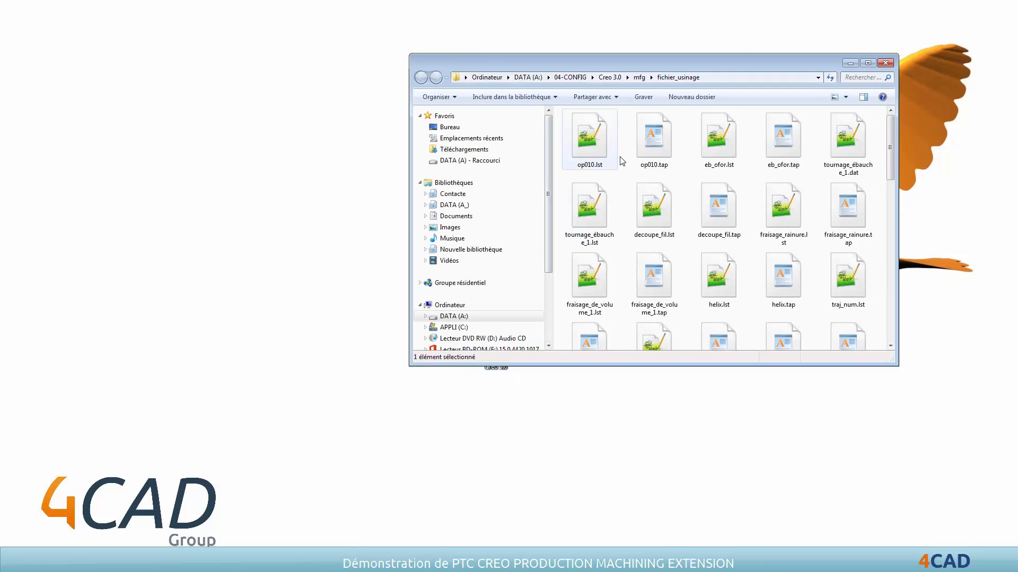
left_click(654, 137)
double_click(654, 137)
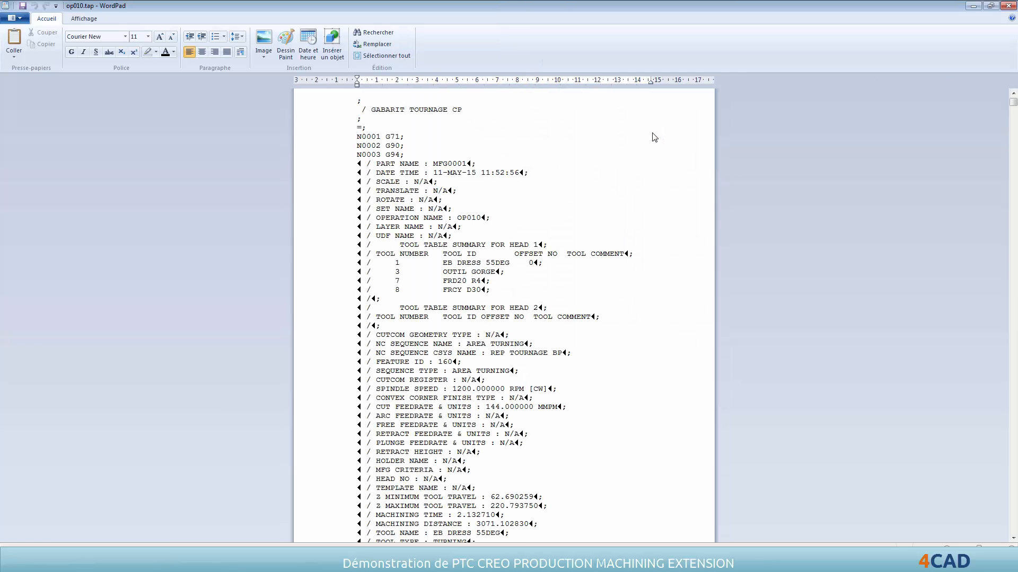
Read through the NC code of the area turning and facing sequences in op010.tap and switch back to MFG0001 in Creo Parametric.
scroll(653, 135, "down", 16)
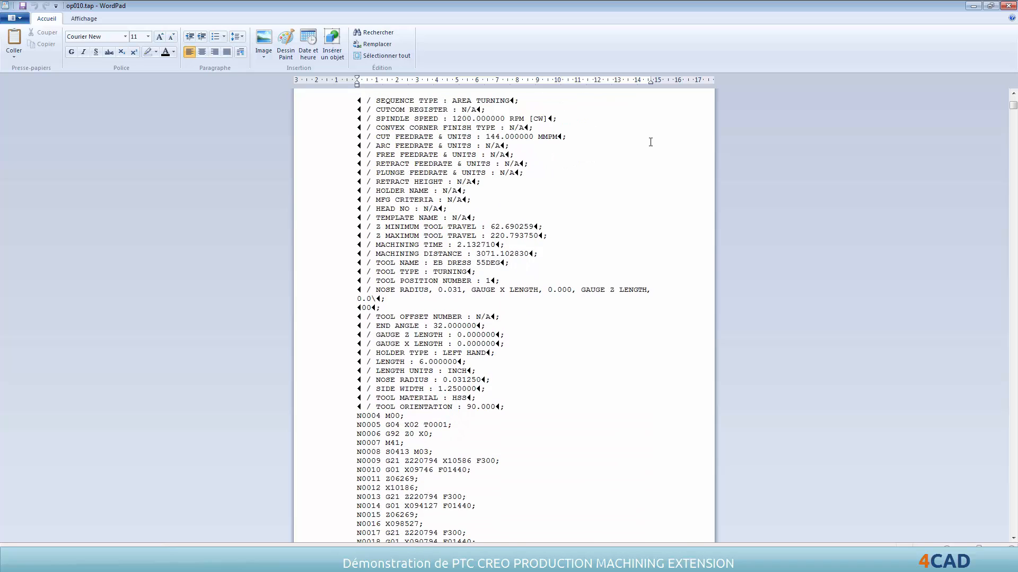
scroll(650, 145, "down", 10)
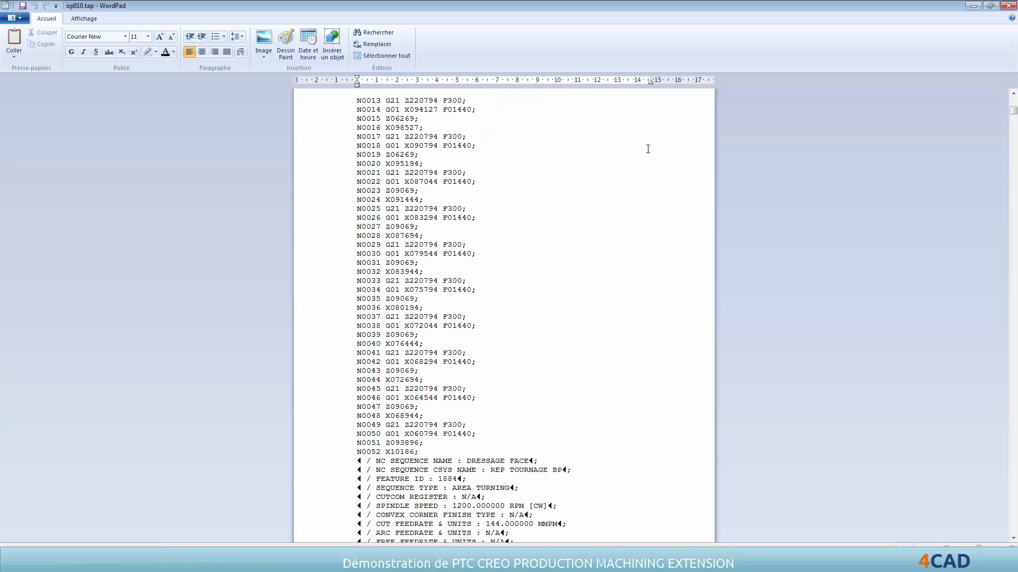
scroll(647, 153, "down", 11)
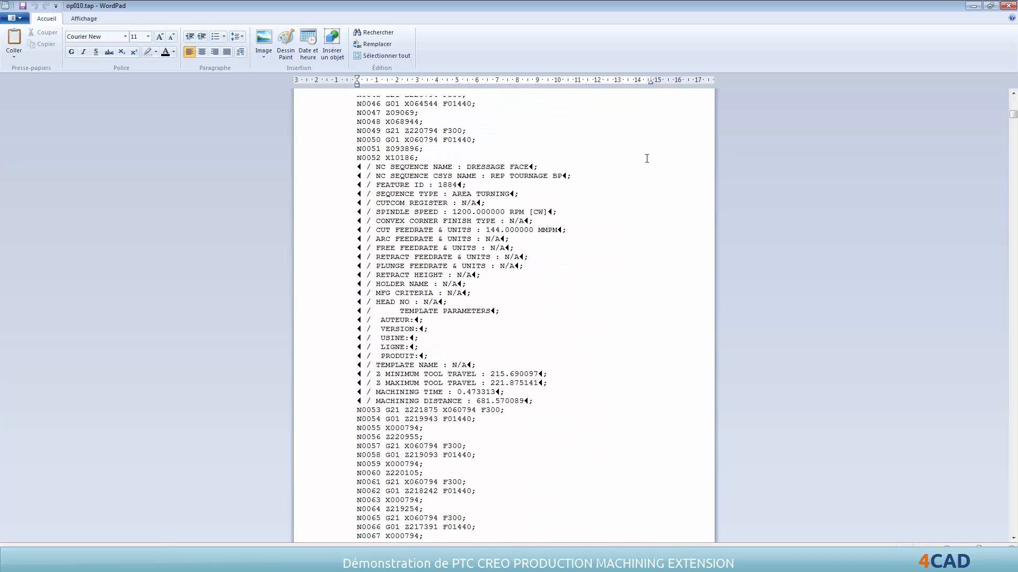
scroll(647, 159, "down", 5)
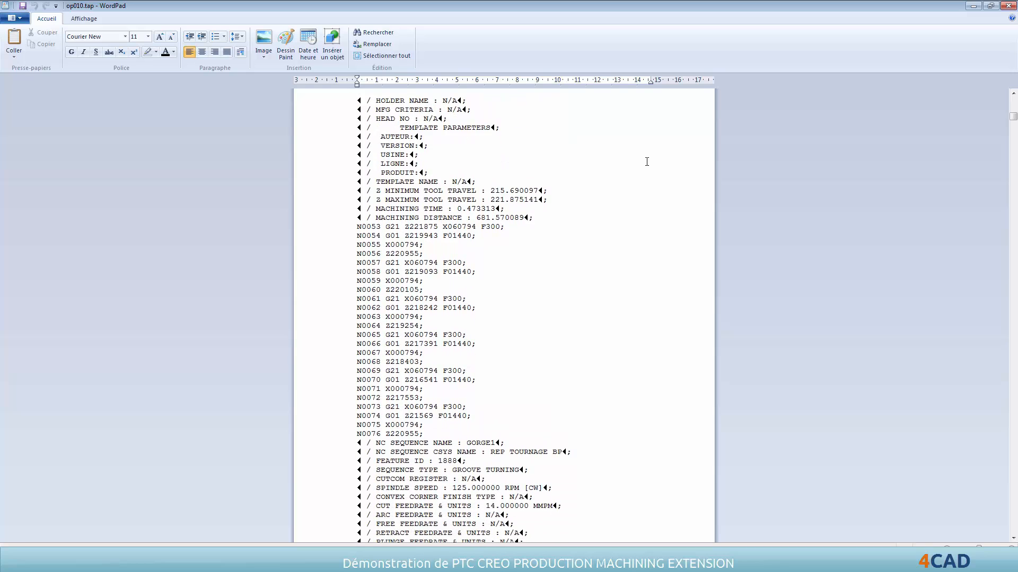
left_click(391, 564)
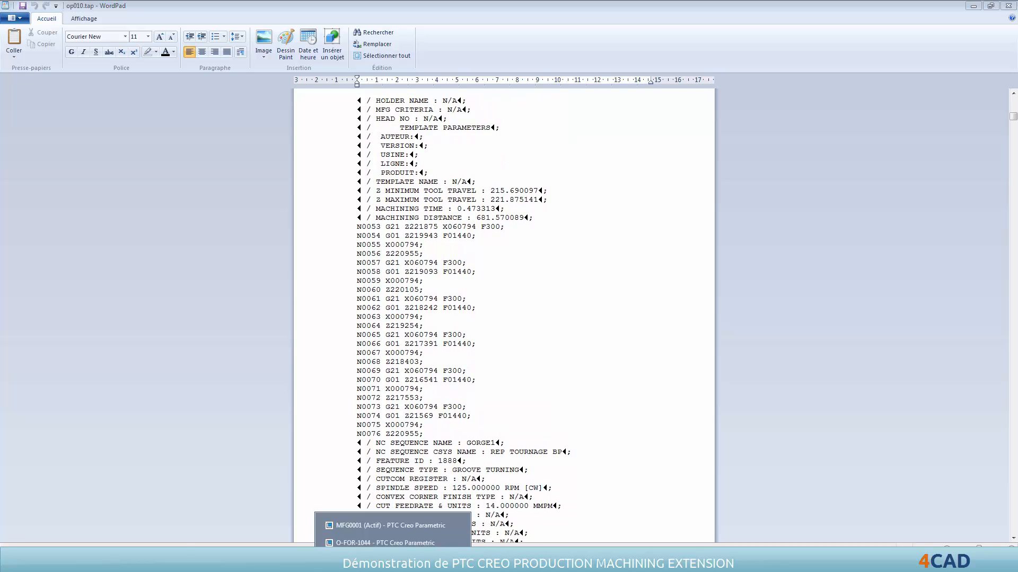
left_click(389, 527)
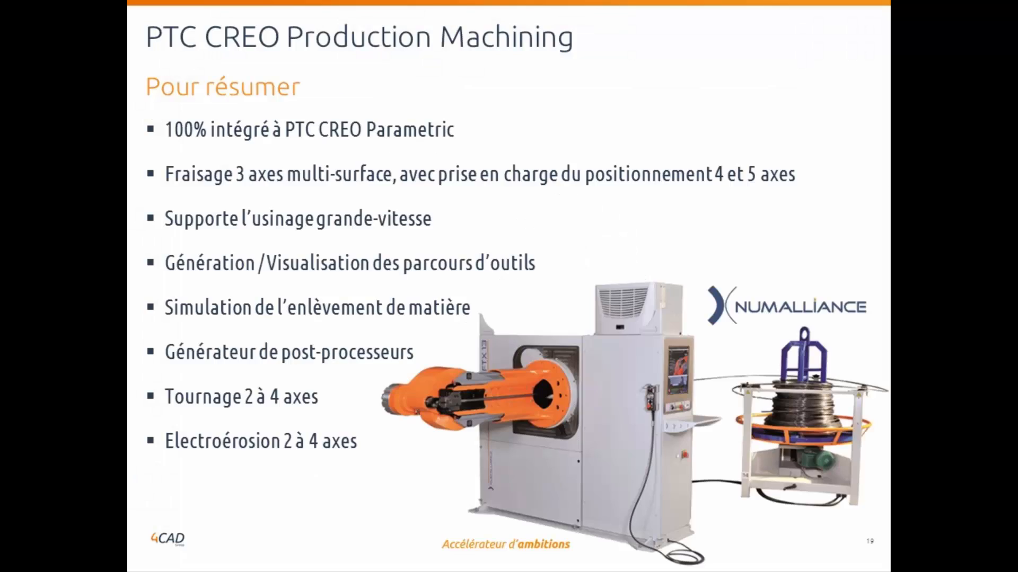